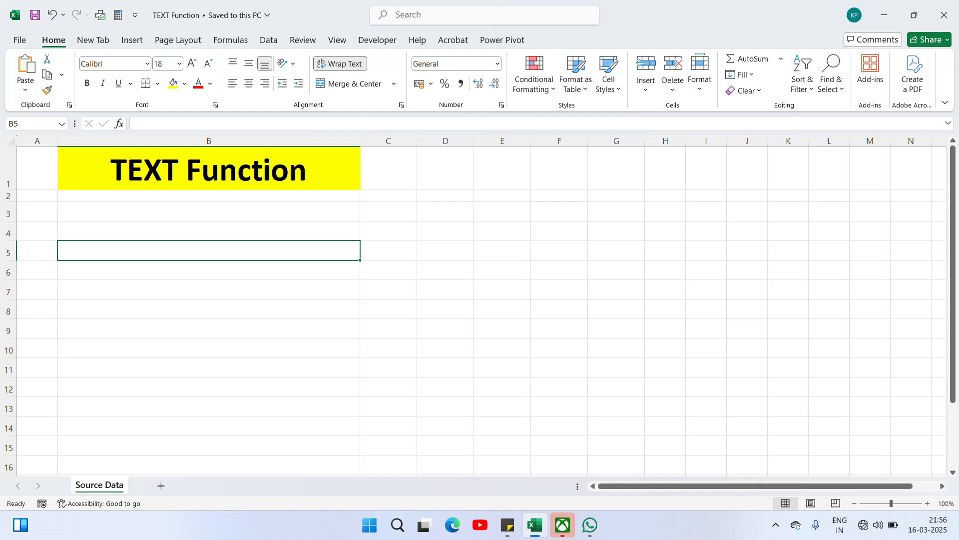
Enter the header Date in cell B3 and make it centered and bold
left_click(178, 234)
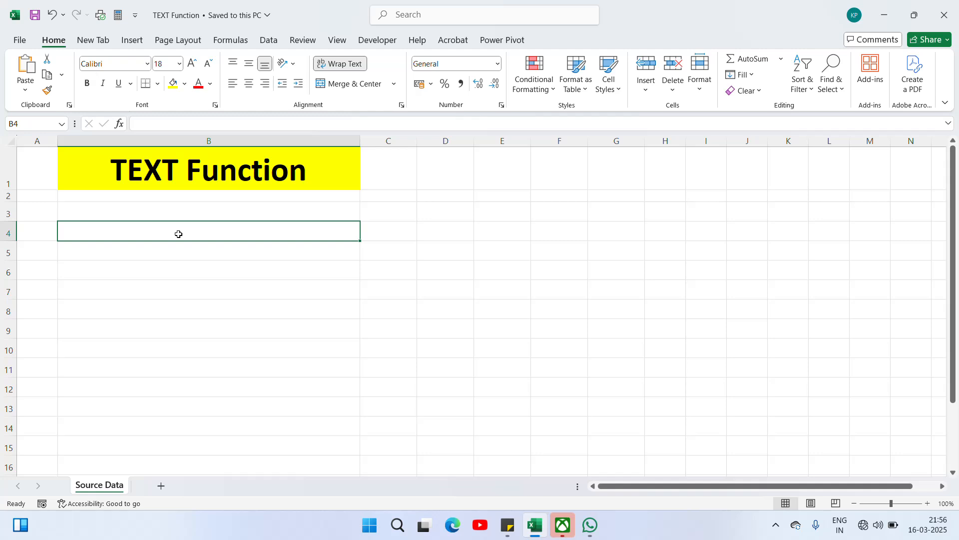
key("Up")
type("Date")
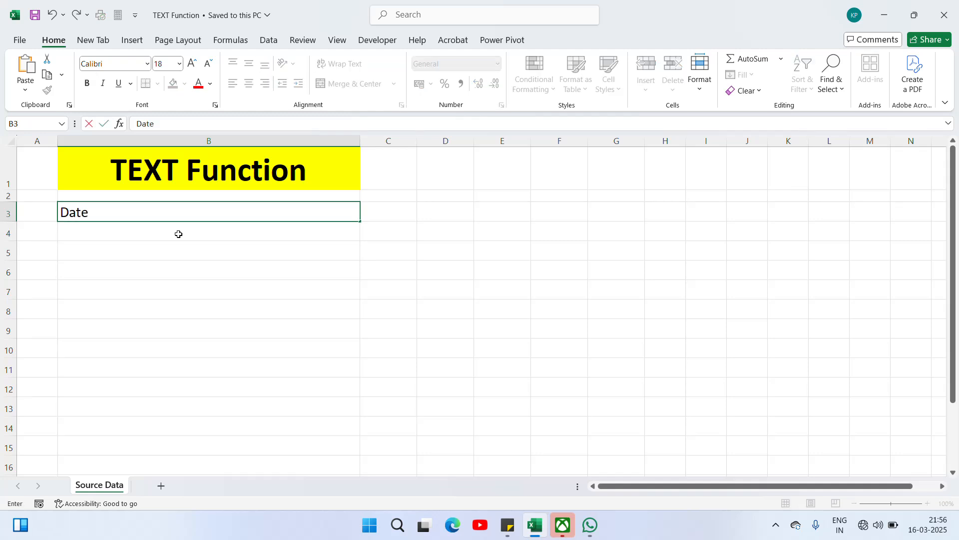
key("ctrl+Return")
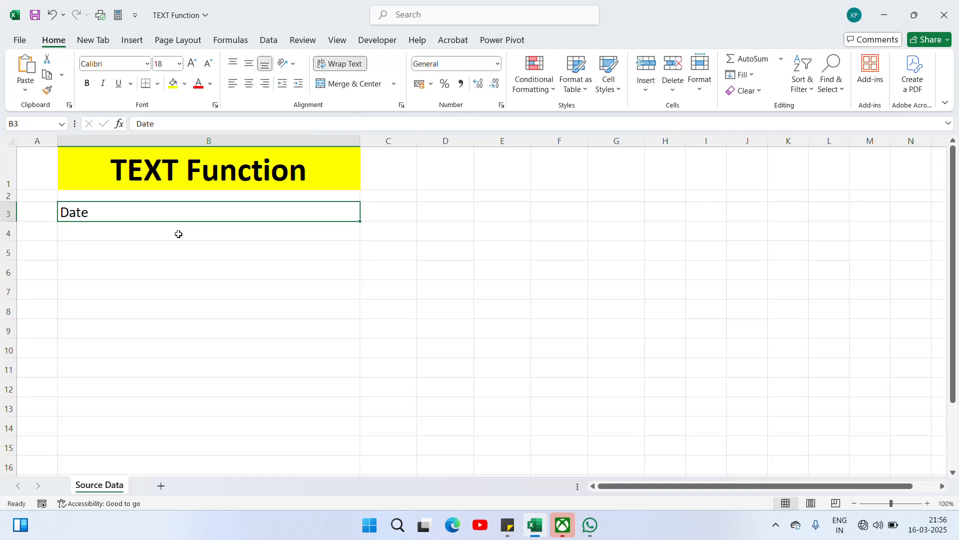
left_click(249, 84)
left_click(88, 86)
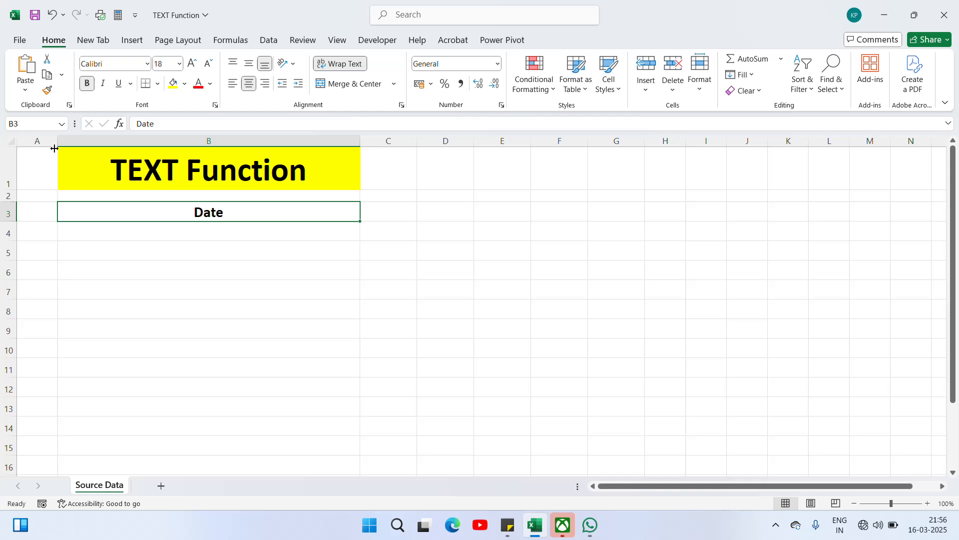
Enter the dates 1-Mar in cell B4 and 2-Mar in cell B5
left_click(156, 227)
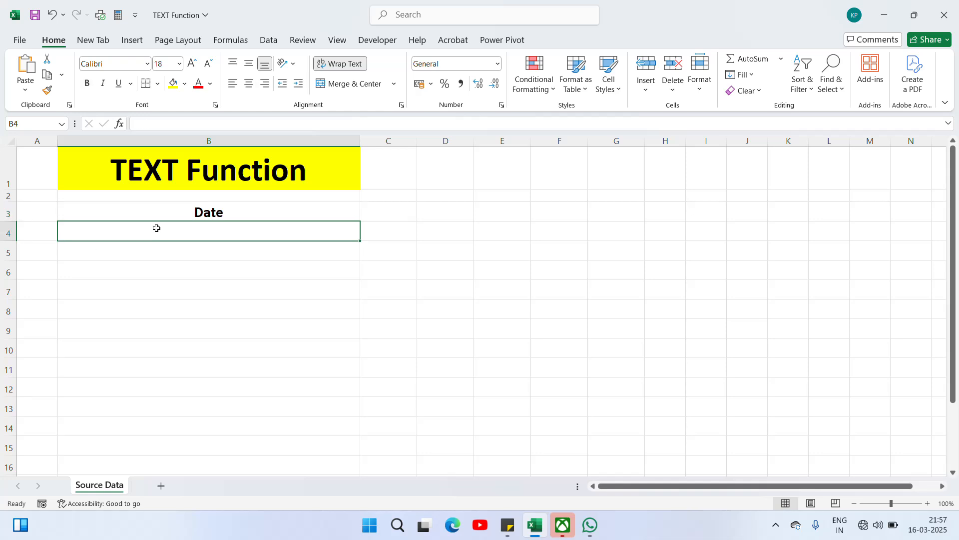
type("1-Mar")
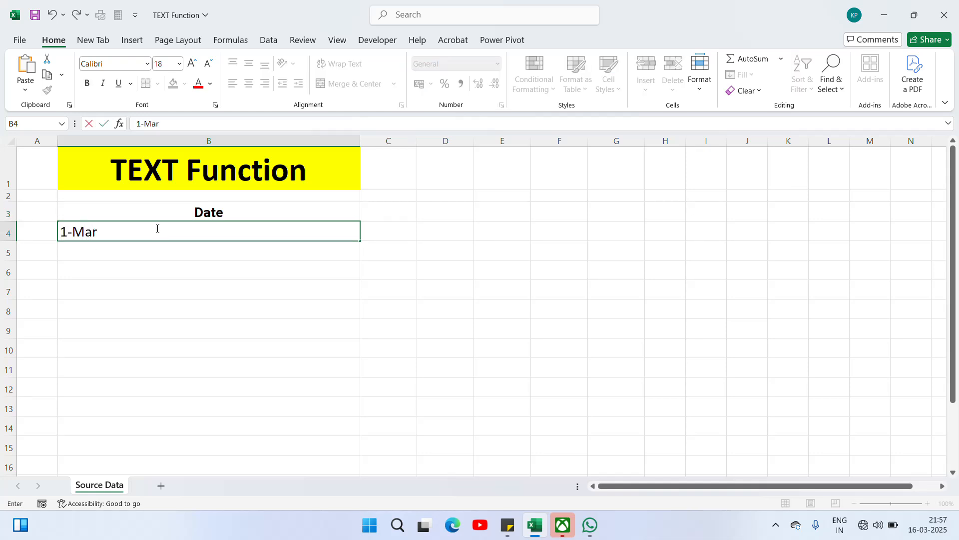
key("Return")
type("2")
key("Return")
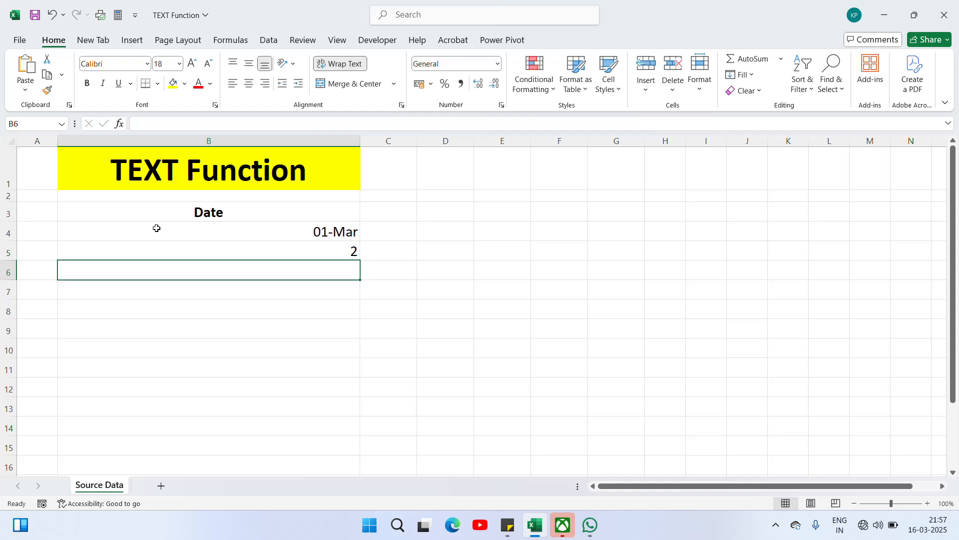
key("Up")
key("Delete")
type("2-M")
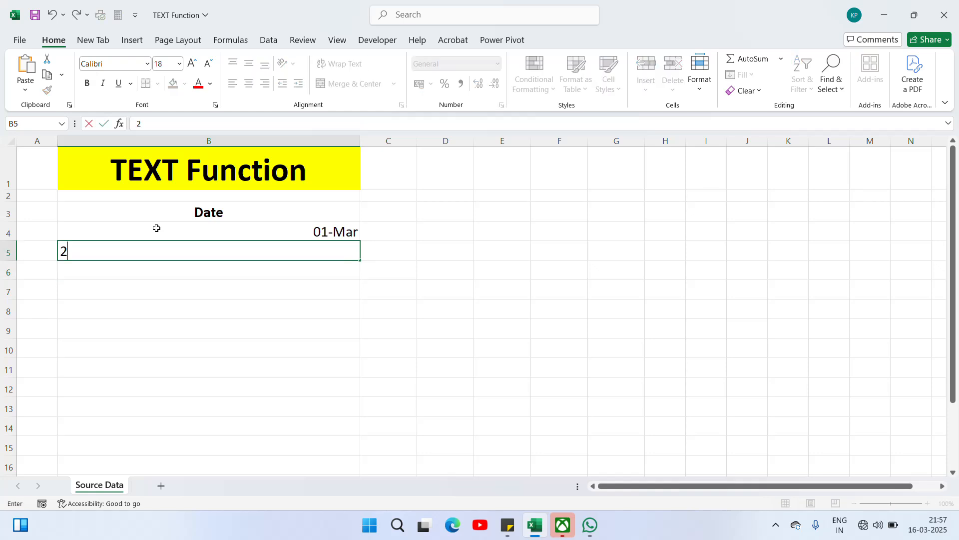
type("ar")
key("Return")
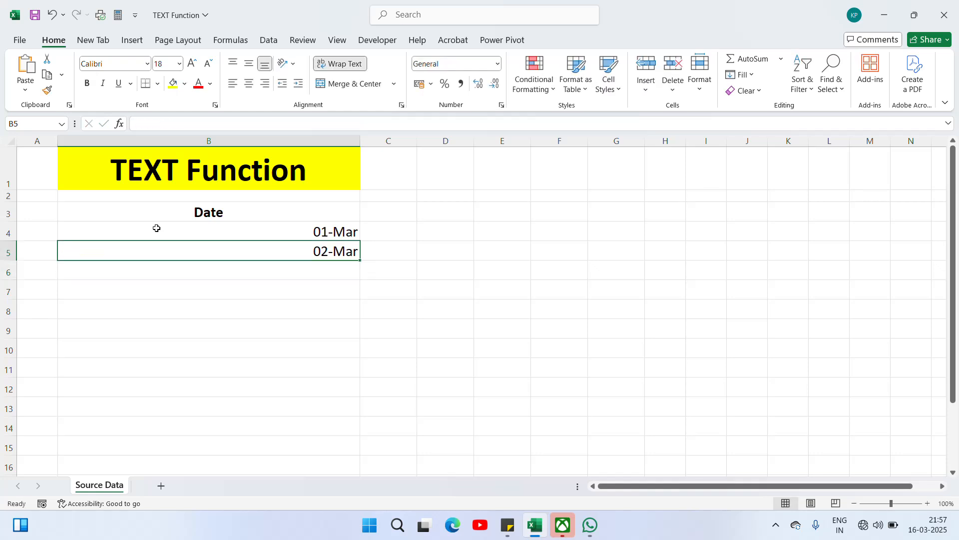
Extend the date series from B4:B5 down to B13 and center the dates
key("Up")
key("Up")
key("shift+Down")
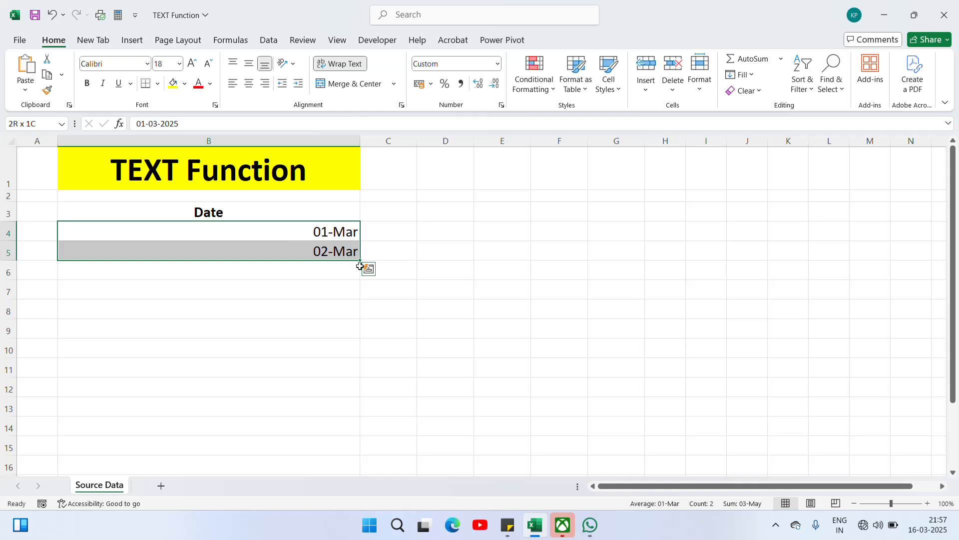
left_click_drag(360, 263, 343, 413)
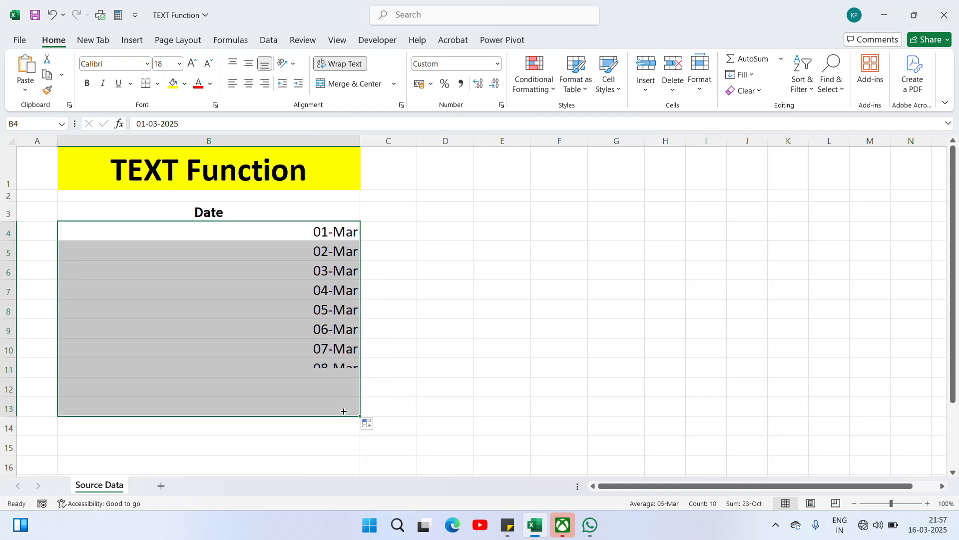
left_click(249, 84)
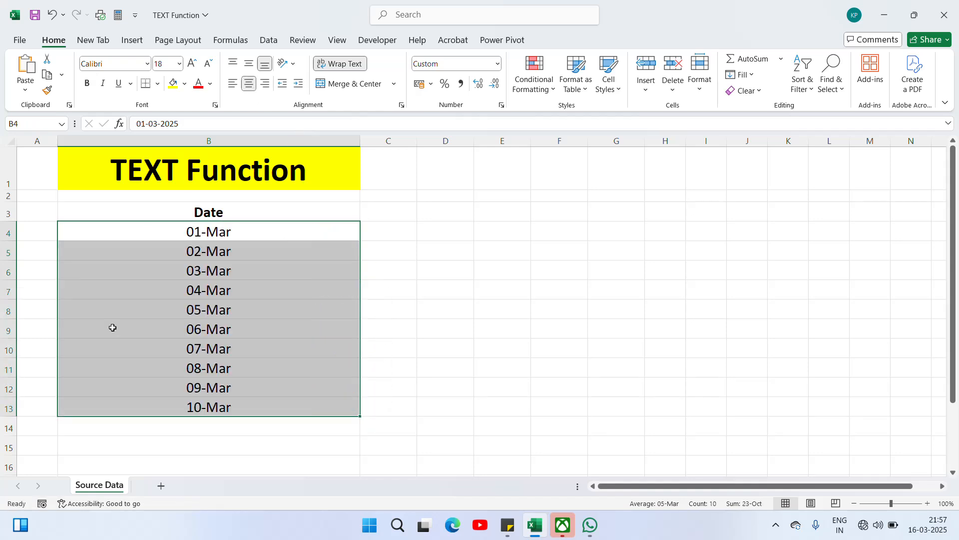
Format the dates in B4:B13 with the Date type *14 March 2012
right_click(232, 336)
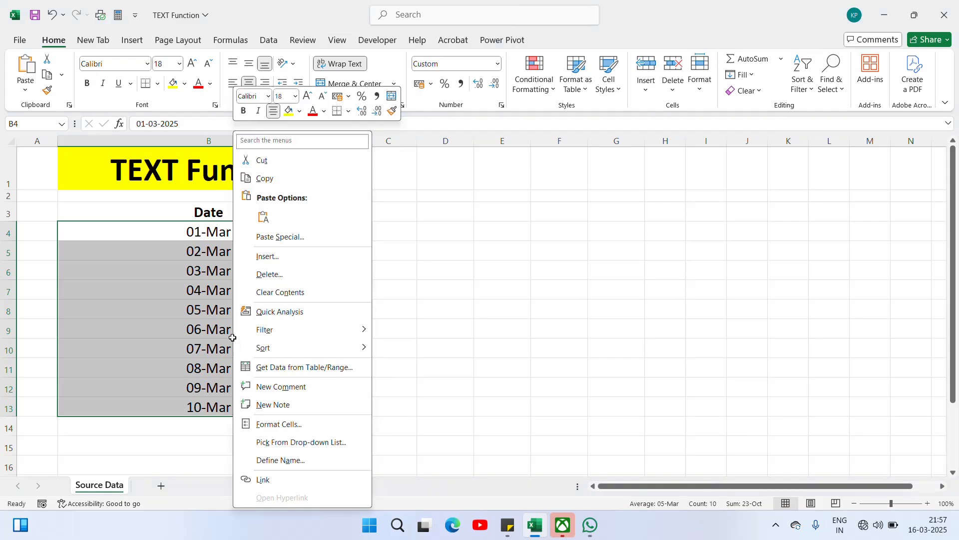
left_click(298, 428)
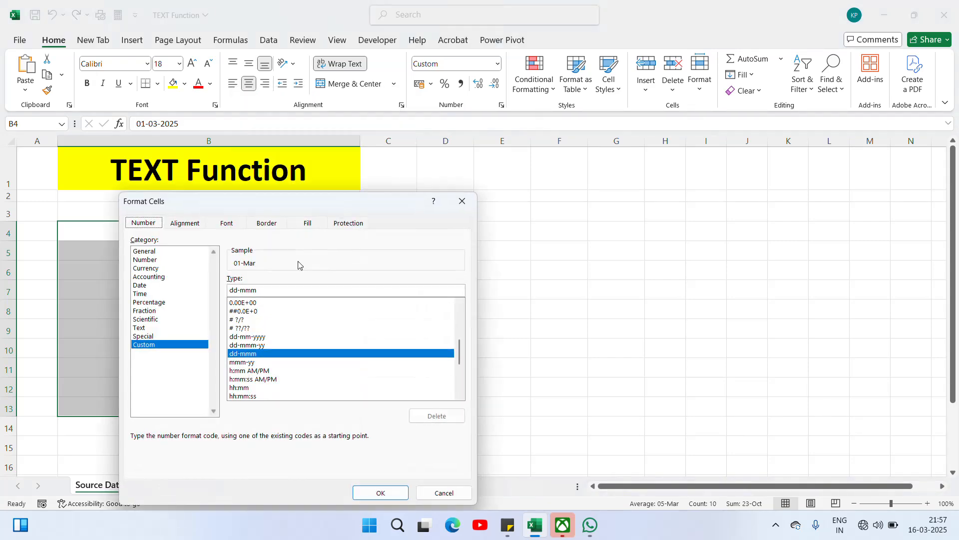
left_click(138, 287)
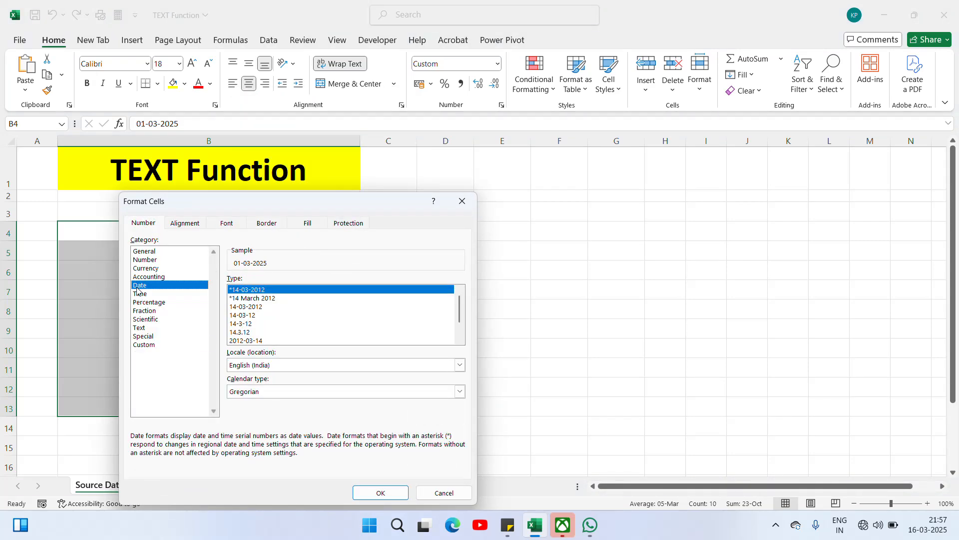
left_click(262, 298)
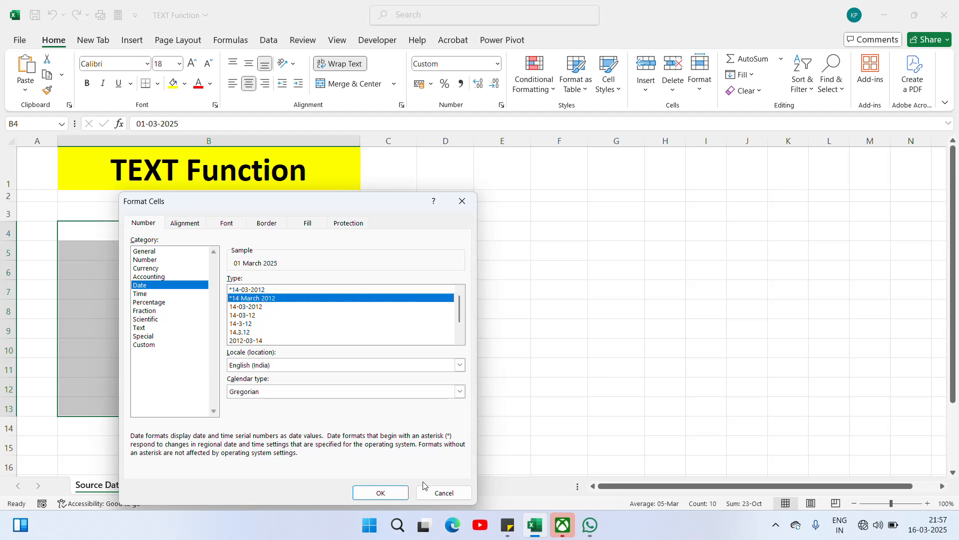
left_click(396, 492)
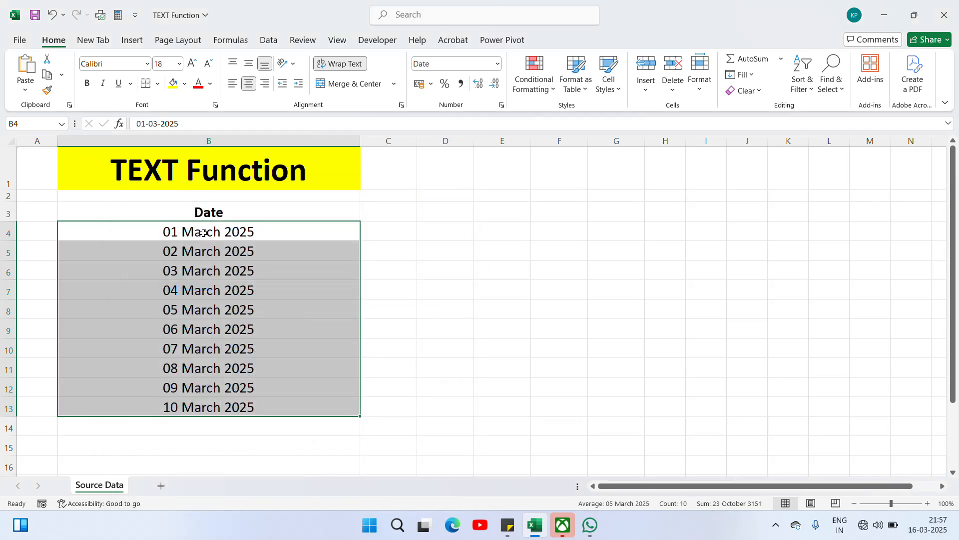
Narrow column B to about the width of the title and fill the Date header cell with light olive green
left_click_drag(360, 141, 283, 141)
left_click(209, 214)
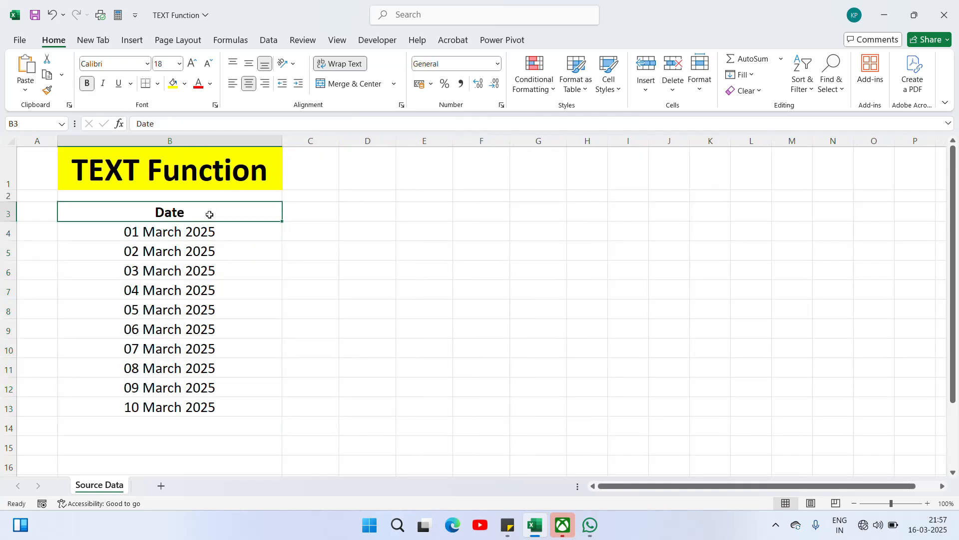
left_click(185, 83)
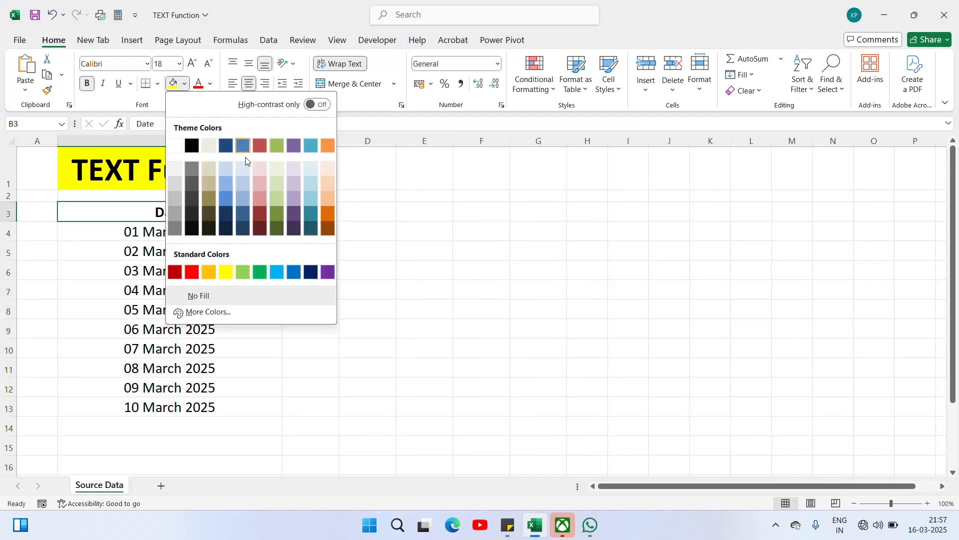
left_click(271, 172)
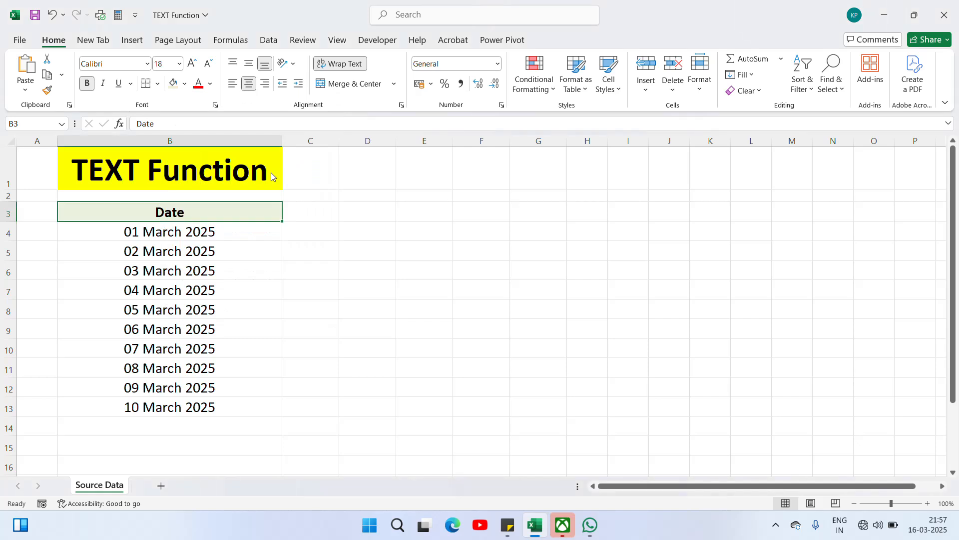
left_click(303, 220)
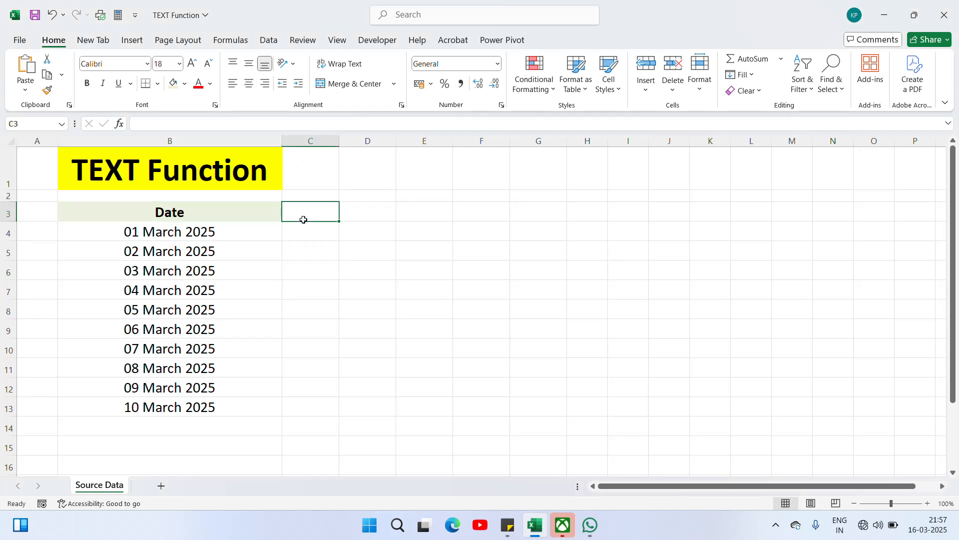
left_click(176, 241)
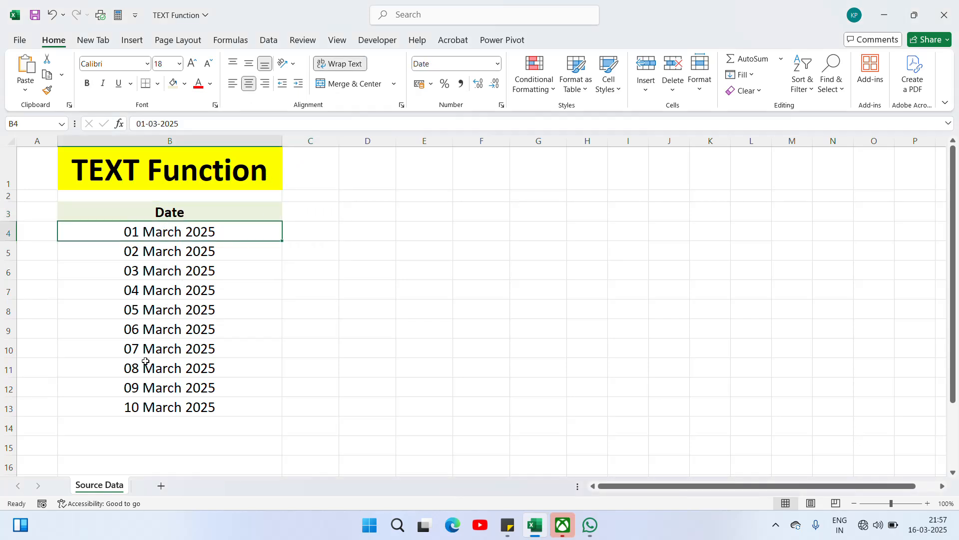
left_click(179, 409)
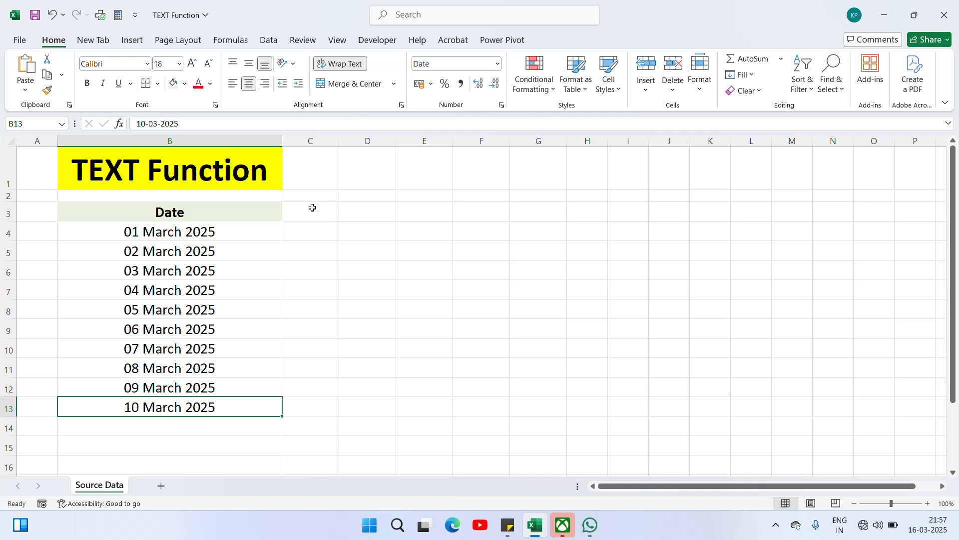
Enter the header Day in cell C3 and make it bold
left_click(314, 241)
key("Up")
key("Up")
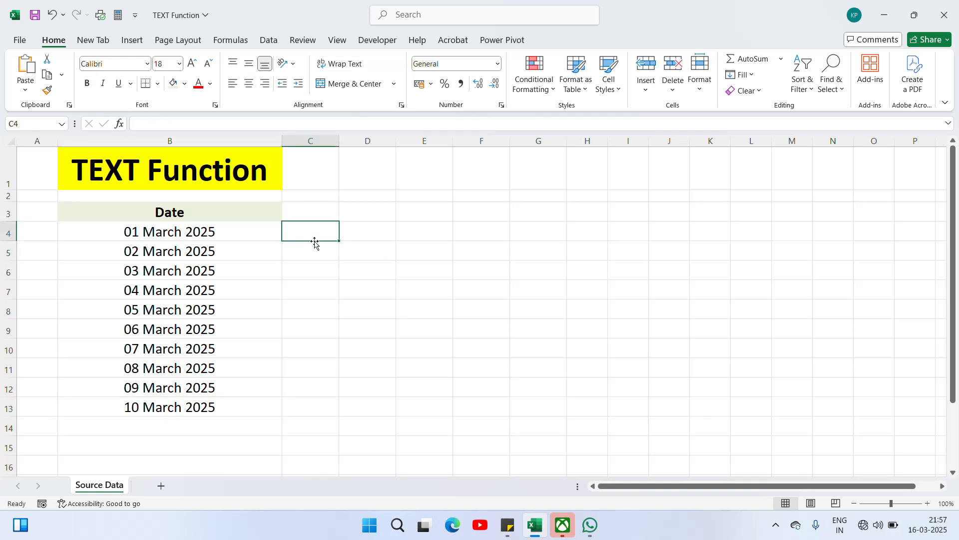
type("Day")
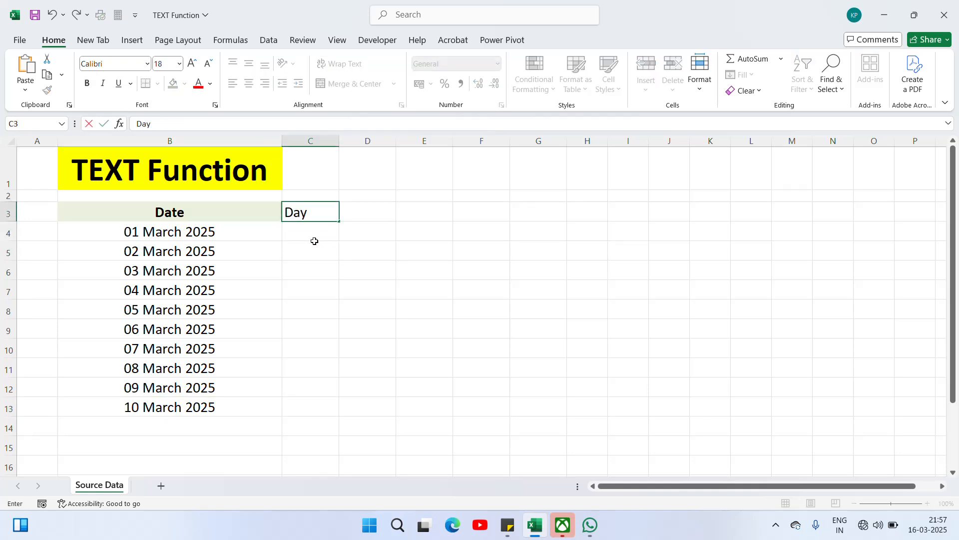
key("Return")
key("Left")
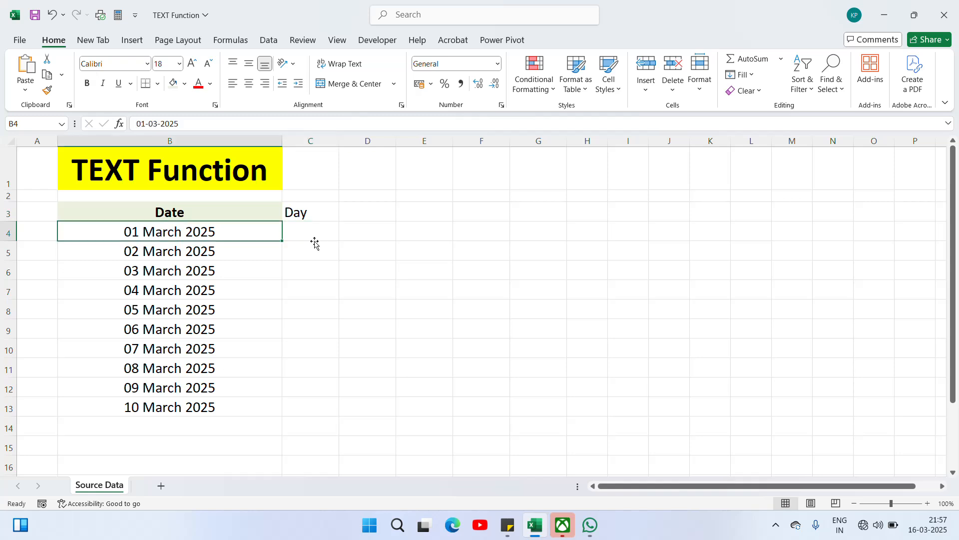
key("Up")
key("Down")
key("Right")
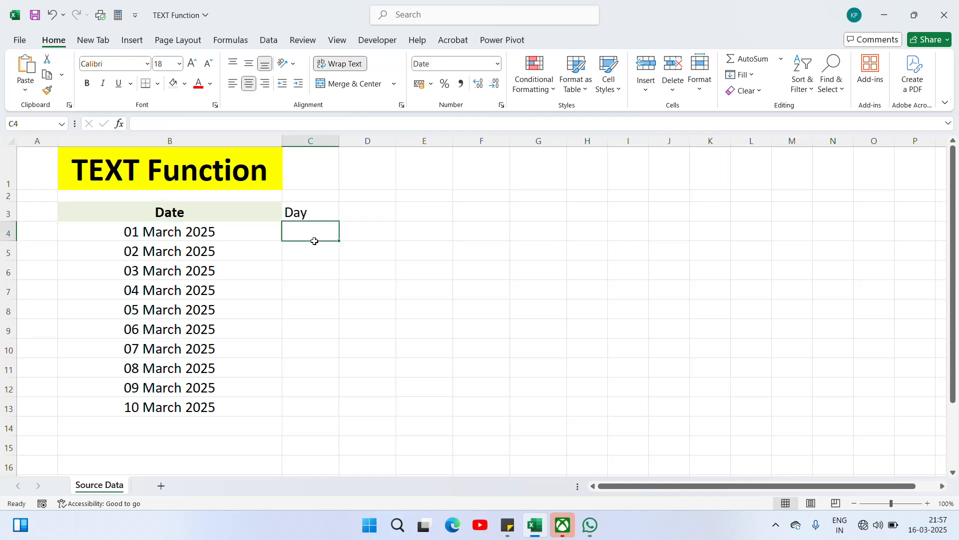
key("Up")
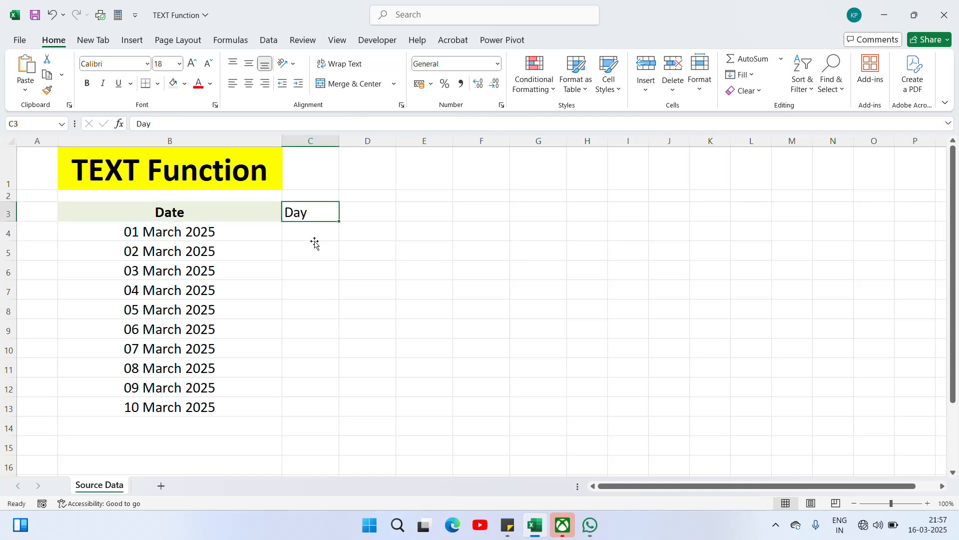
left_click(87, 83)
Enter the formula =TEXT(B4,"dd") in cell C4 to extract the day from the date
left_click(303, 237)
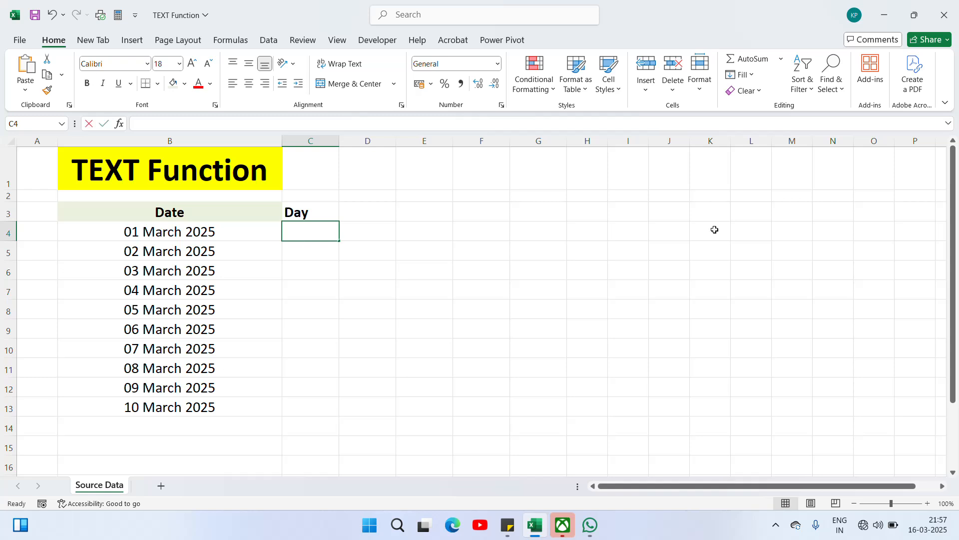
type("=te")
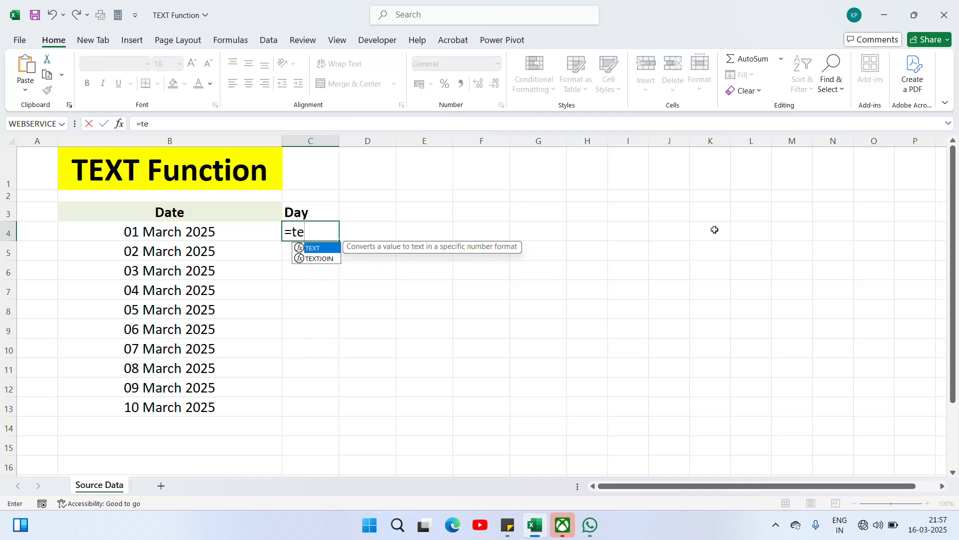
key("Tab")
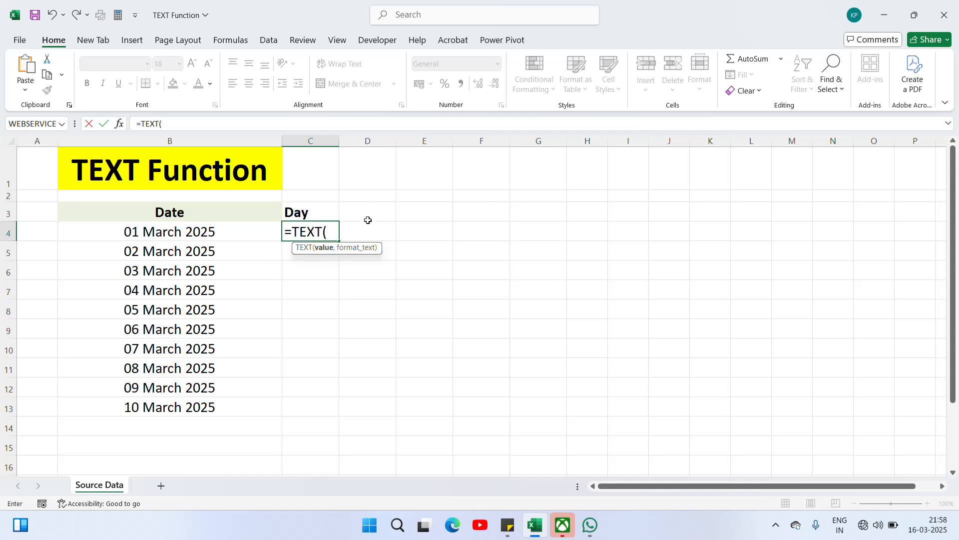
left_click(178, 231)
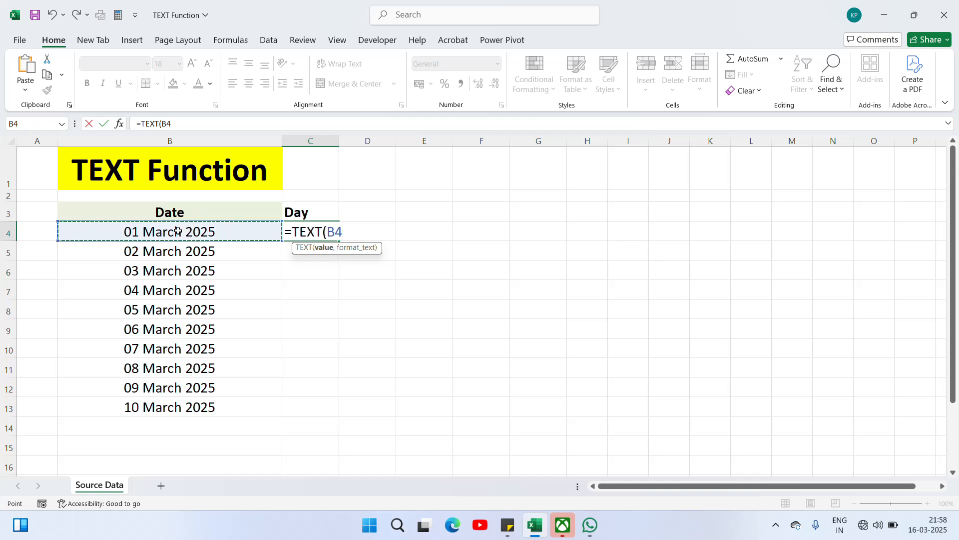
type(",")
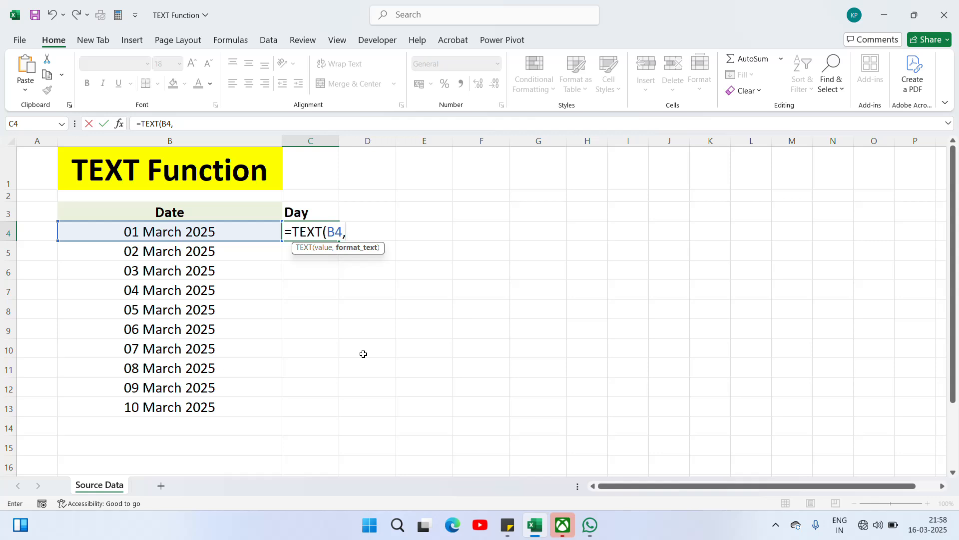
type("\"dd")
type("\"")
type(")")
key("Return")
key("Up")
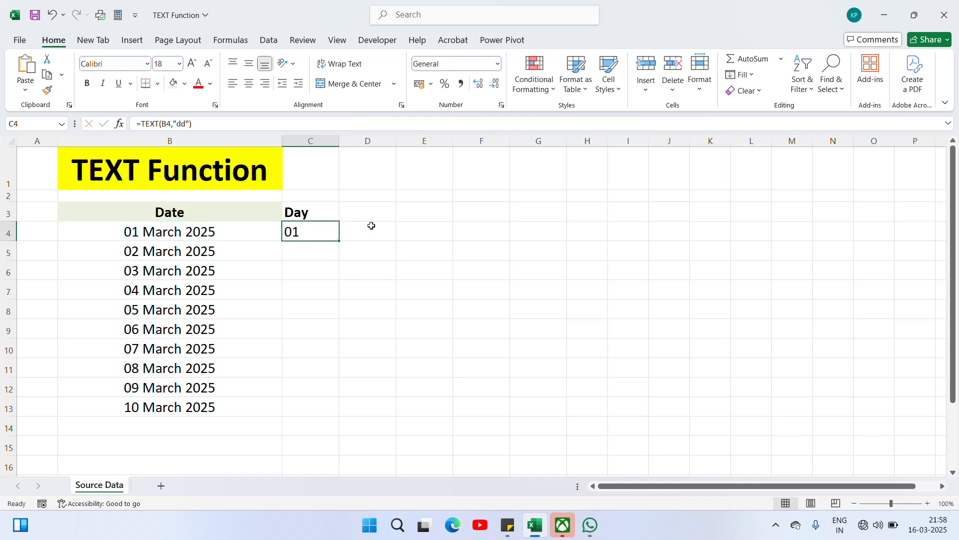
Copy the "dd" formula from C4 down the Day column through C13
key("ctrl+c")
key("Left")
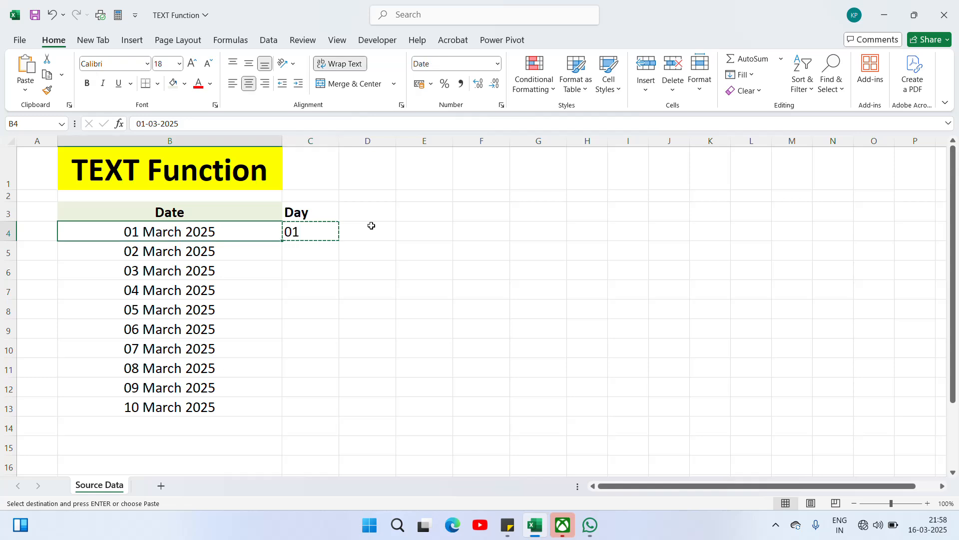
key("ctrl+Down")
key("Right")
key("ctrl+shift+Up")
key("ctrl+v")
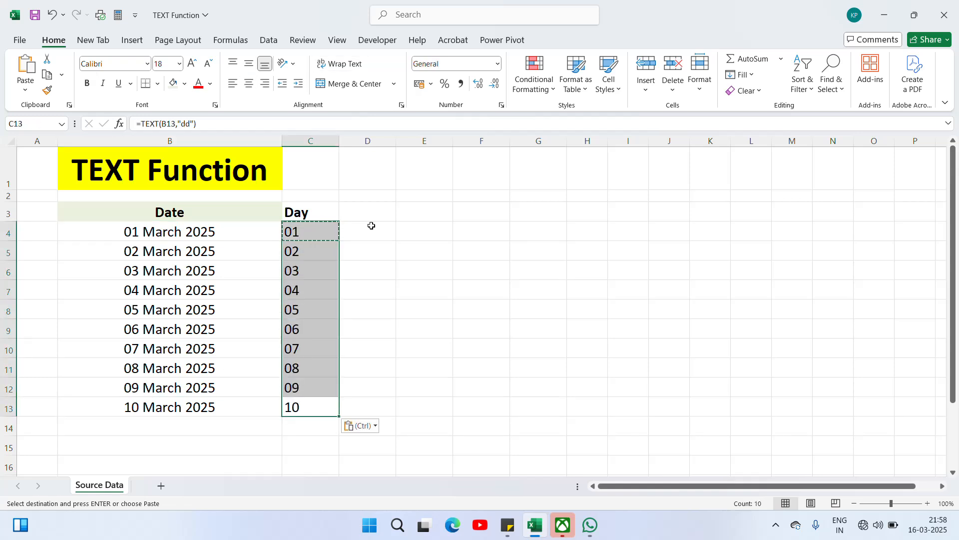
key("Escape")
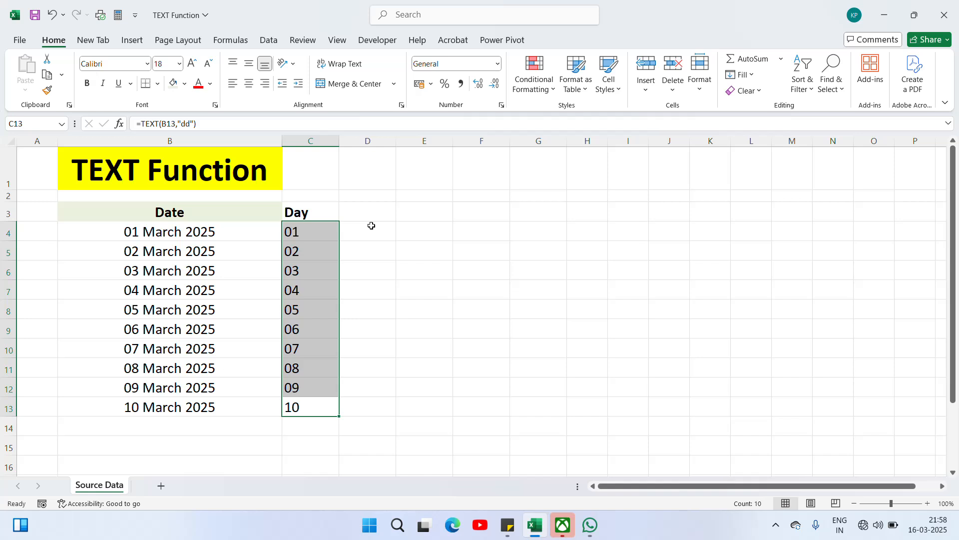
Change the formula in C4 to =TEXT(B4,"ddd") to return the abbreviated weekday name
key("ctrl+Up")
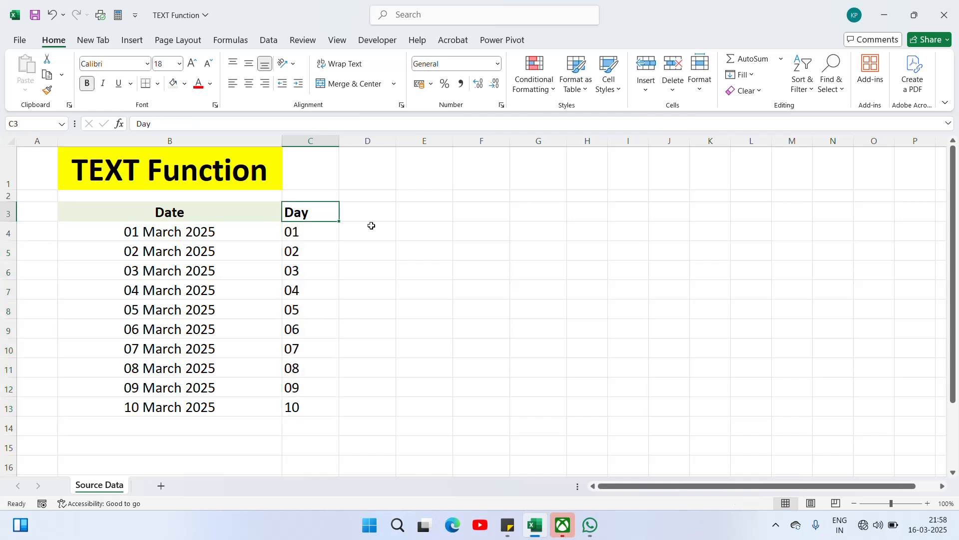
key("Down")
key("F2")
left_click(371, 226)
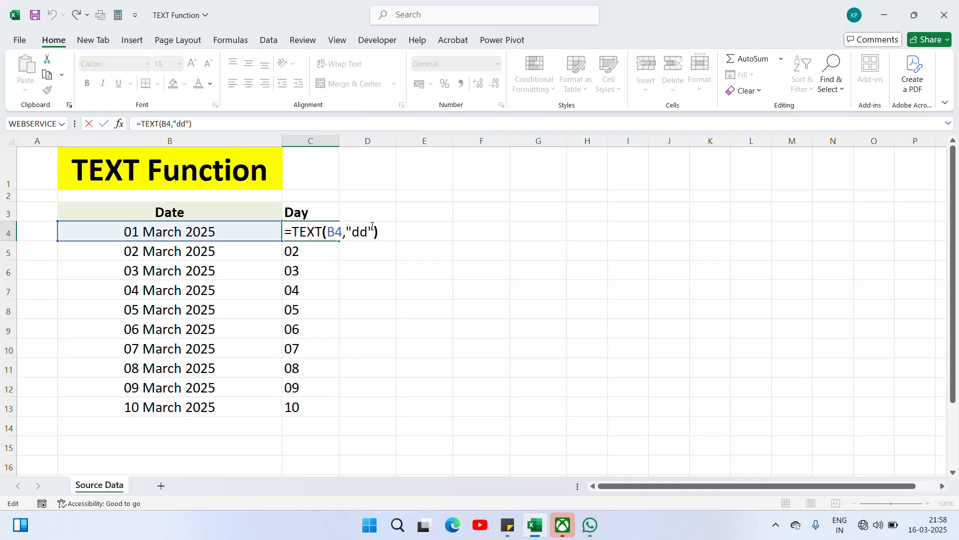
type("d")
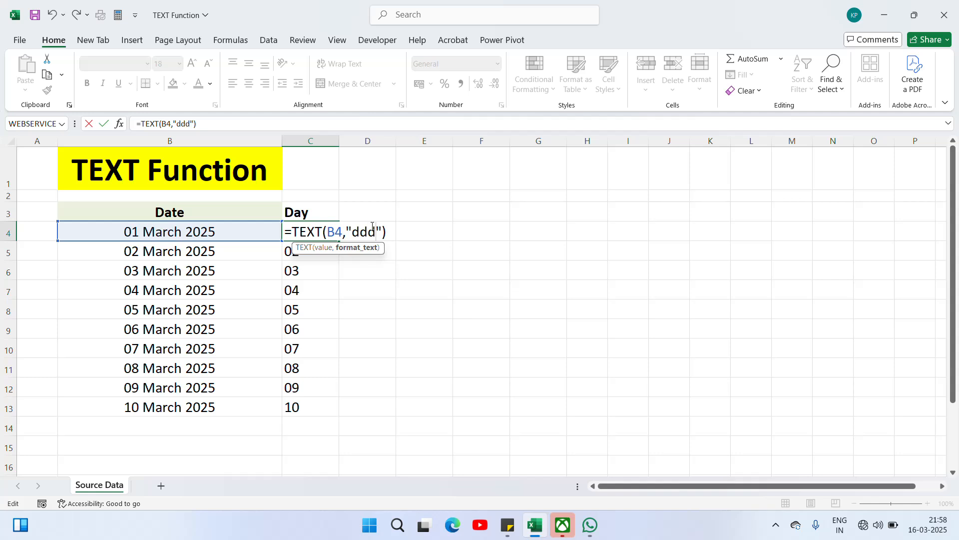
key("Return")
Copy the abbreviated-weekday formula from C4 down through C13
key("Up")
key("ctrl+c")
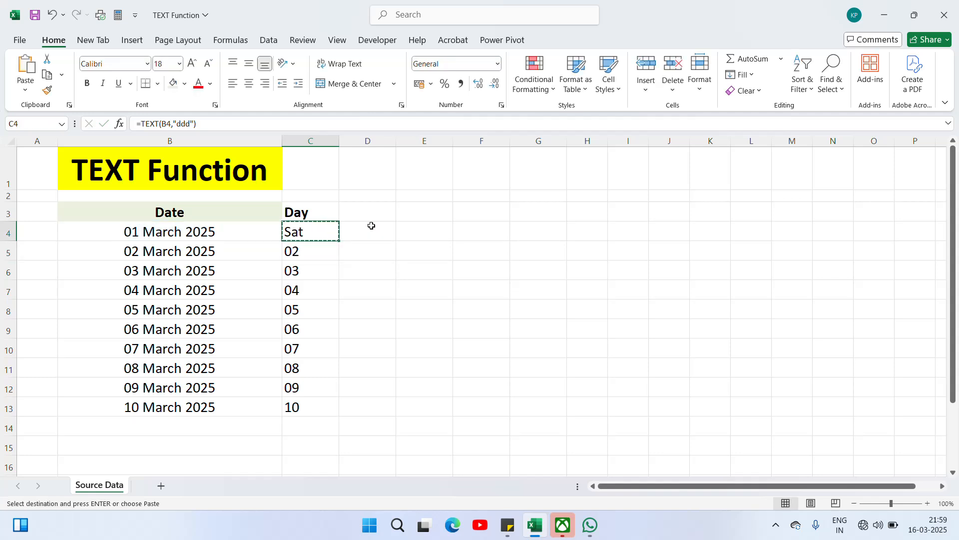
key("ctrl+shift+Down")
key("ctrl+v")
key("Escape")
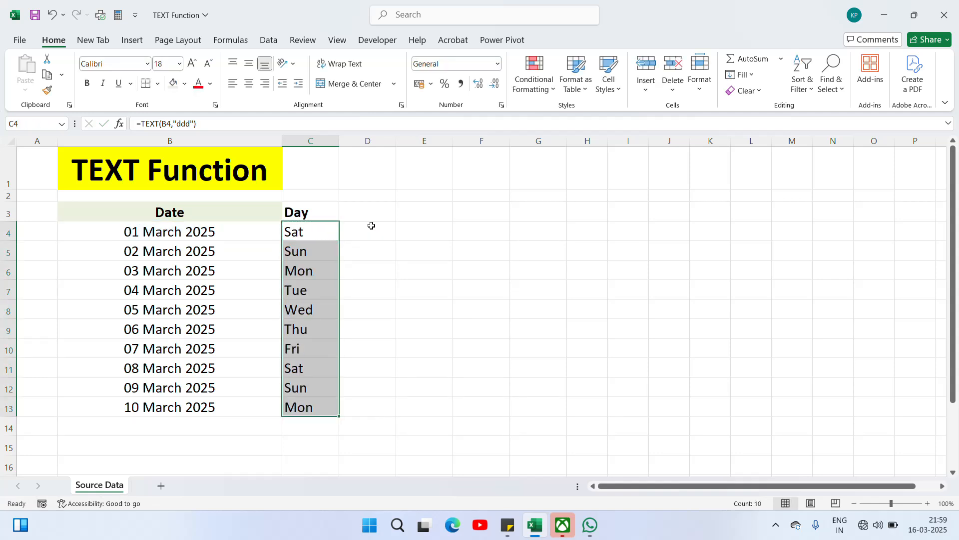
Check the weekday of 01 March 2025 in the system calendar, then close the calendar
left_click(186, 231)
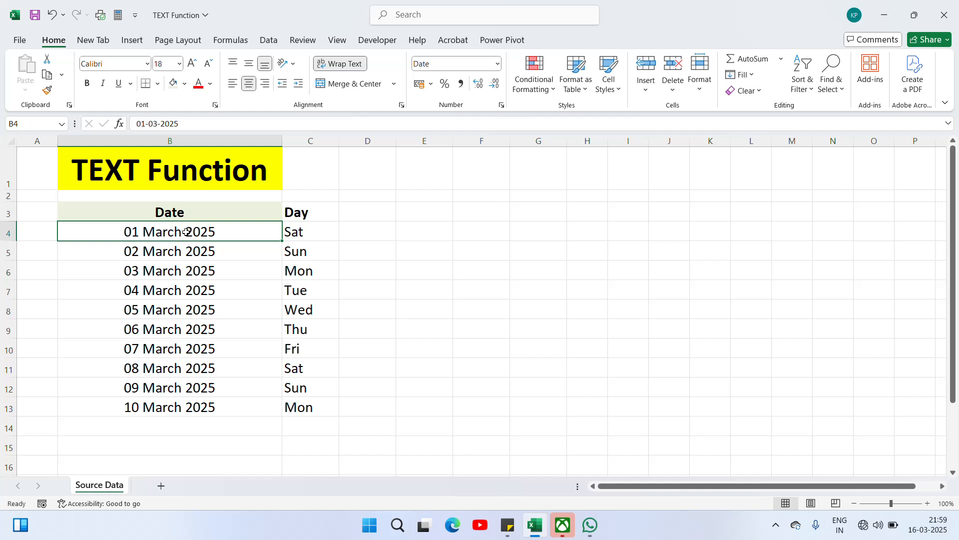
left_click(922, 534)
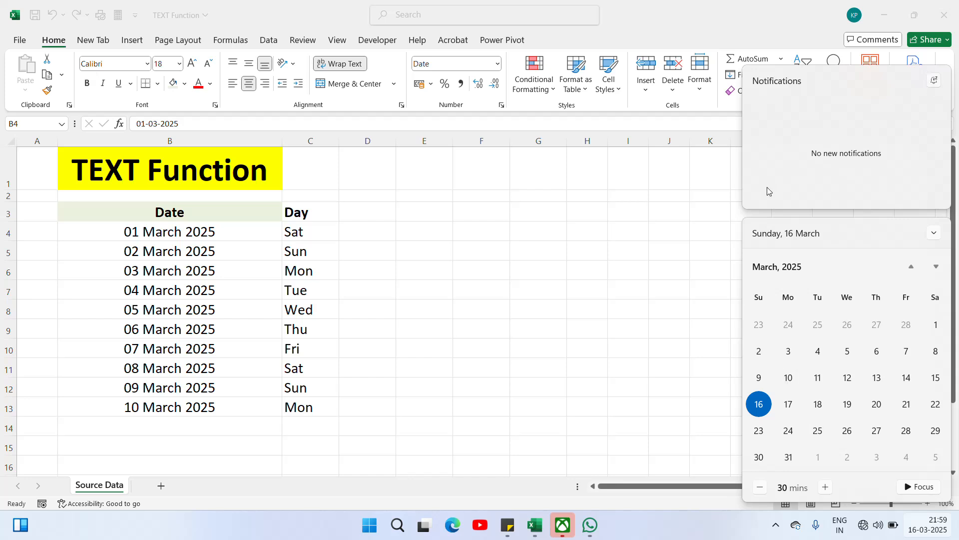
left_click(383, 228)
Change the formula in C4 to =TEXT(B4,"dddd") to return the full weekday name
key("Right")
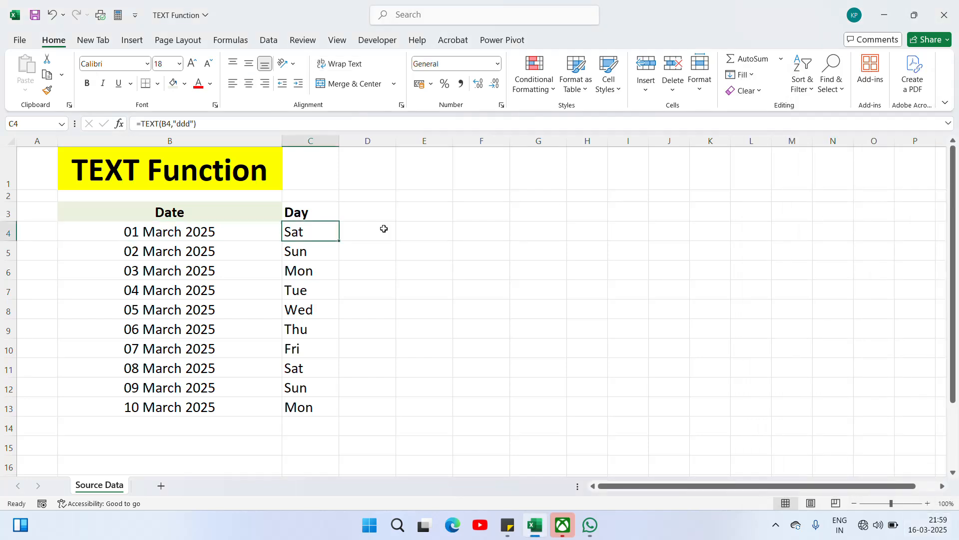
key("F2")
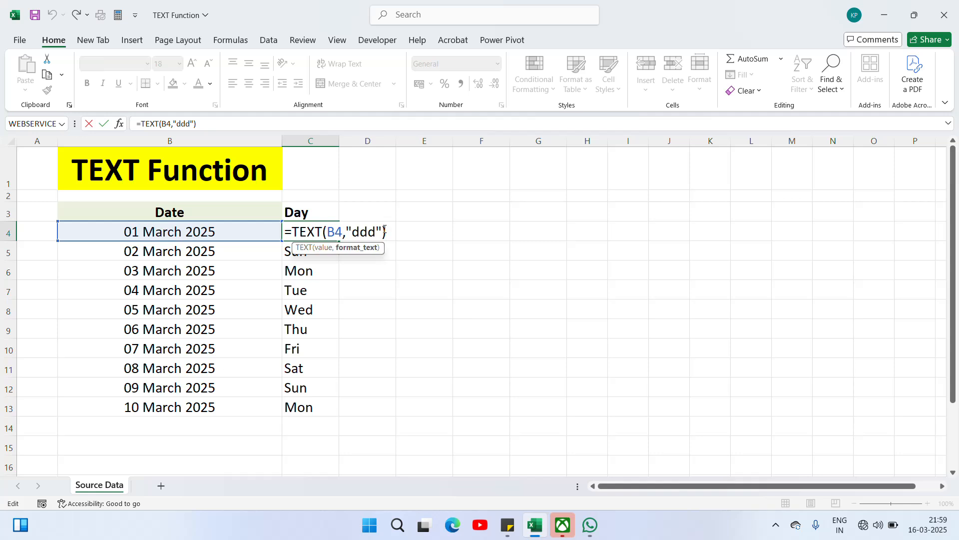
key("Left")
key("Left")
type("d")
key("Return")
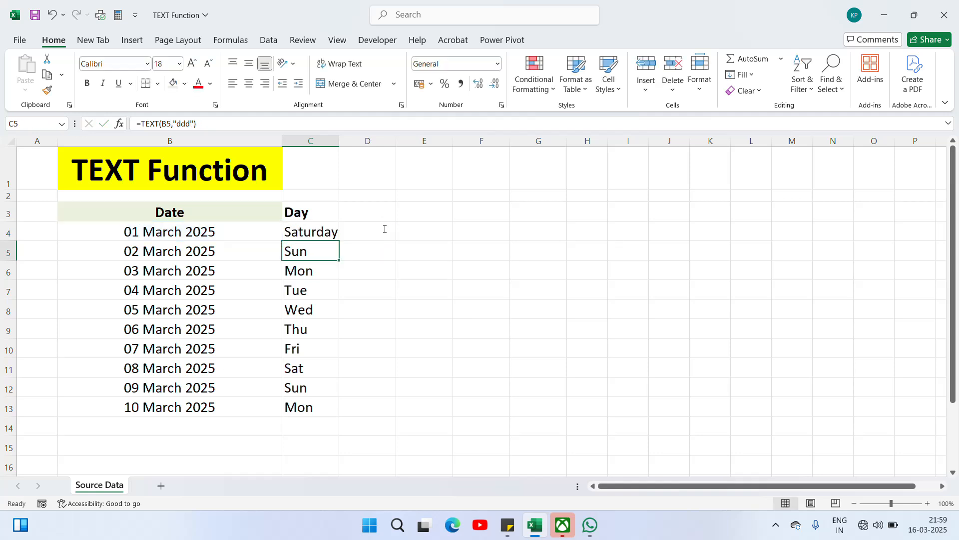
Copy the full-weekday formula from C4 down through C13 and widen column C to fit the longest weekday name
key("Up")
key("ctrl+c")
key("ctrl+shift+Down")
key("ctrl+v")
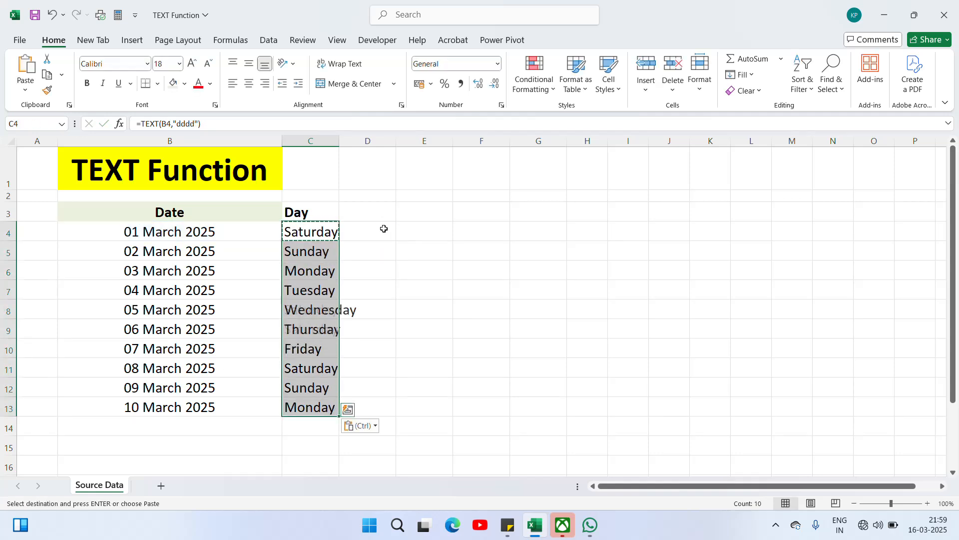
key("Escape")
left_click_drag(339, 141, 361, 142)
left_click(383, 219)
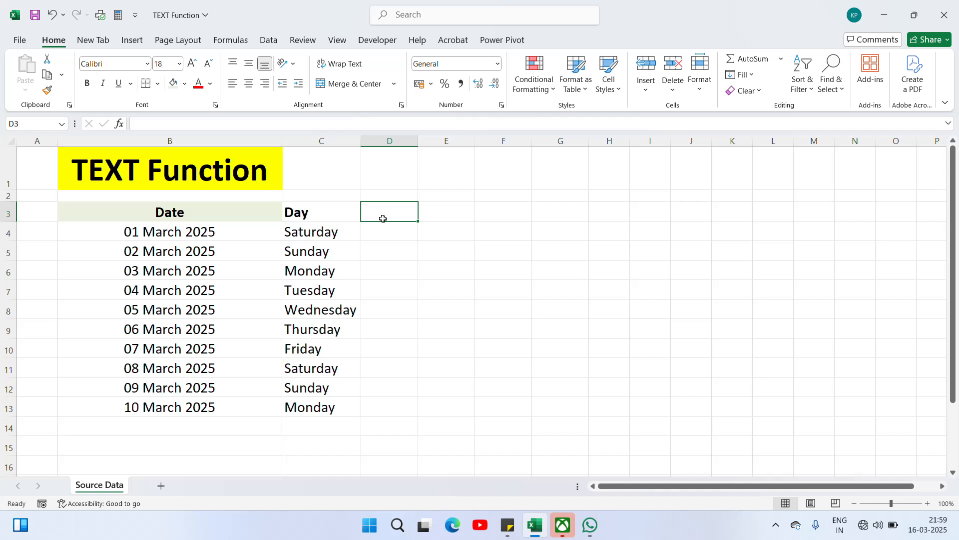
Copy the bold Day header from C3 into D3
left_click(301, 244)
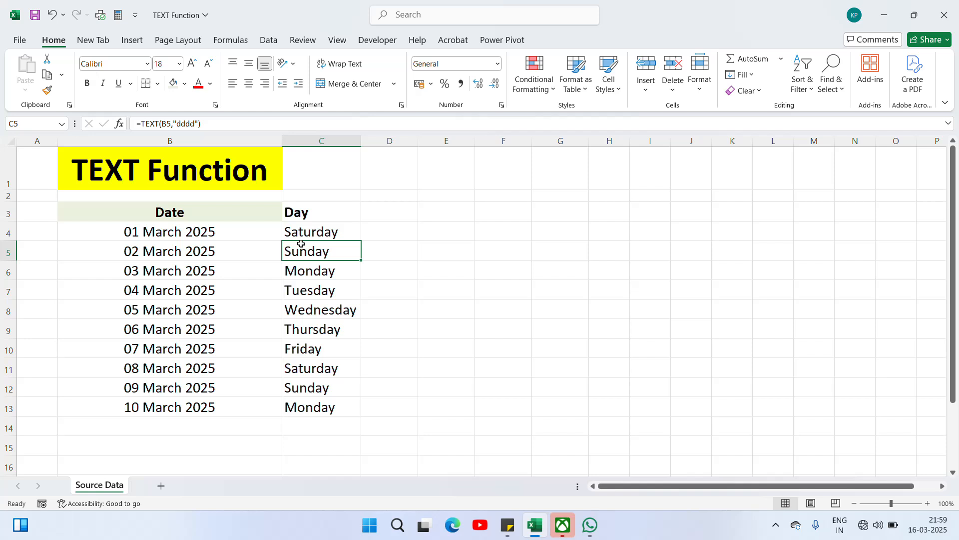
key("Up")
key("Up")
key("ctrl+c")
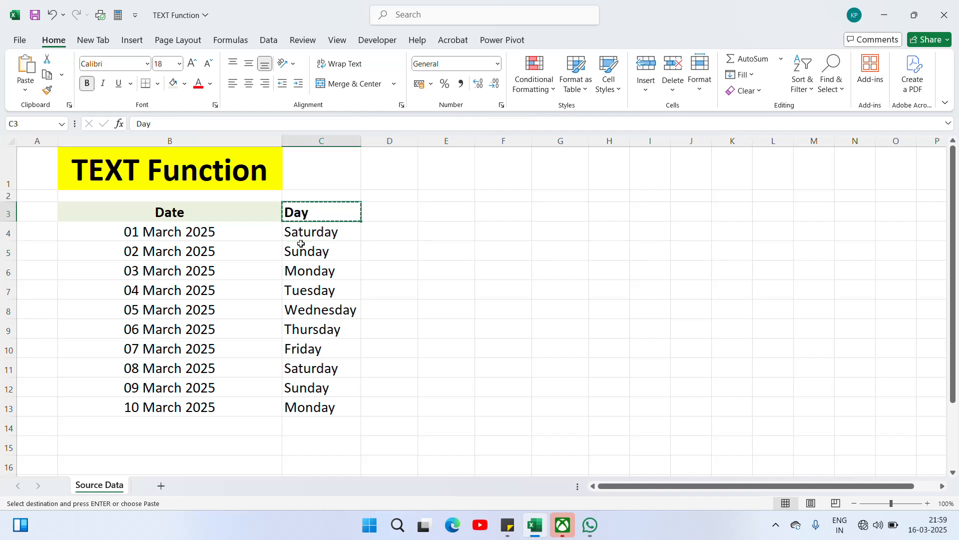
key("Right")
key("ctrl+v")
key("Escape")
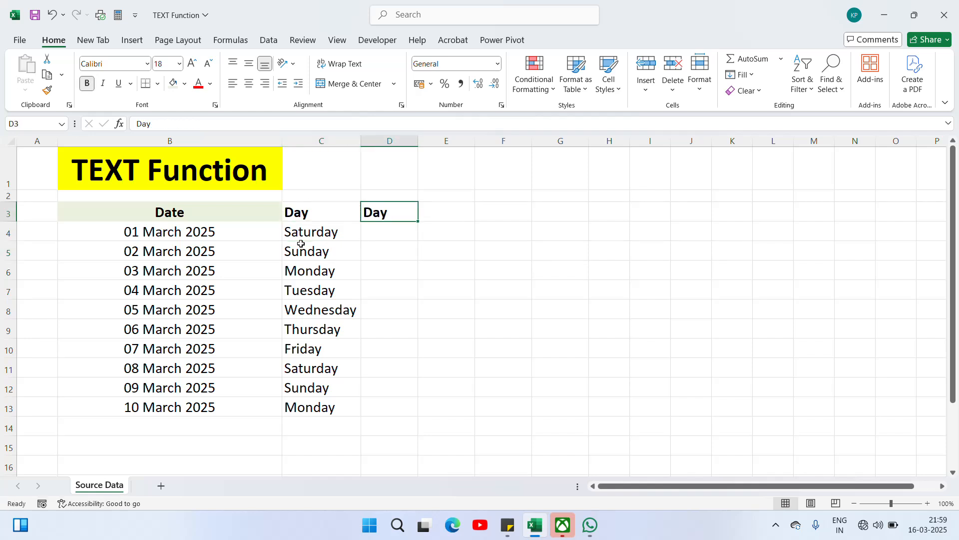
Replace the header text in D3 with Month
type("Moth")
key("BackSpace")
key("BackSpace")
type("n")
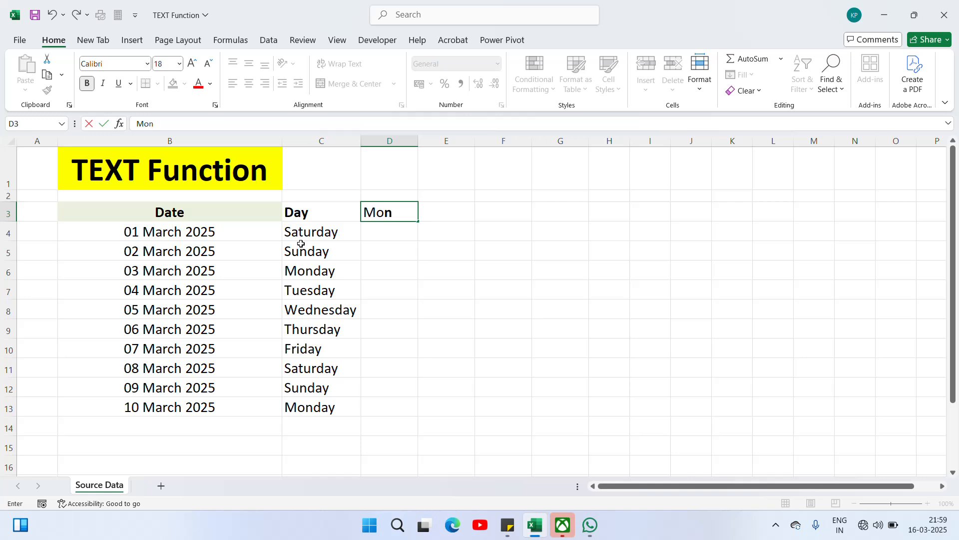
type("th")
key("Return")
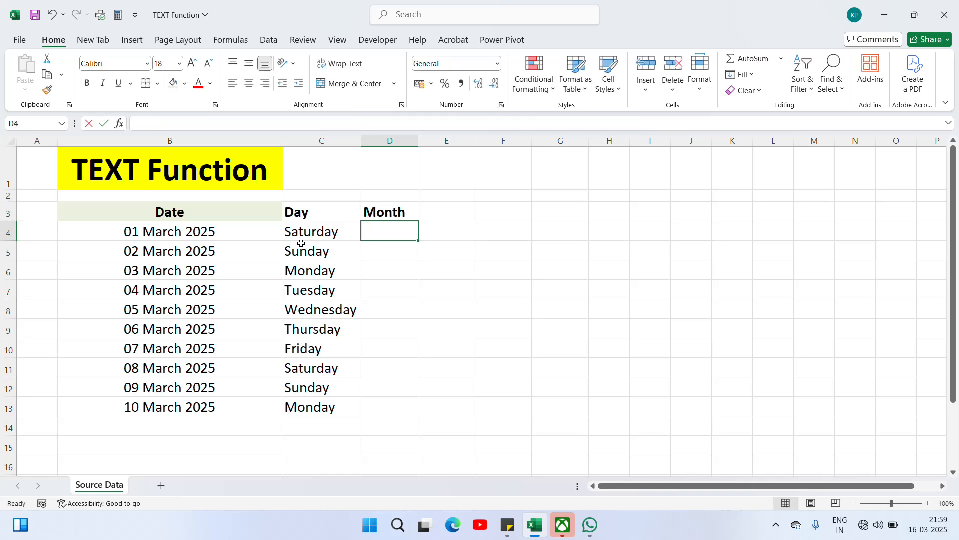
Enter the formula =TEXT(B4,"mm") in D4 to extract the month number from the date
type("=te")
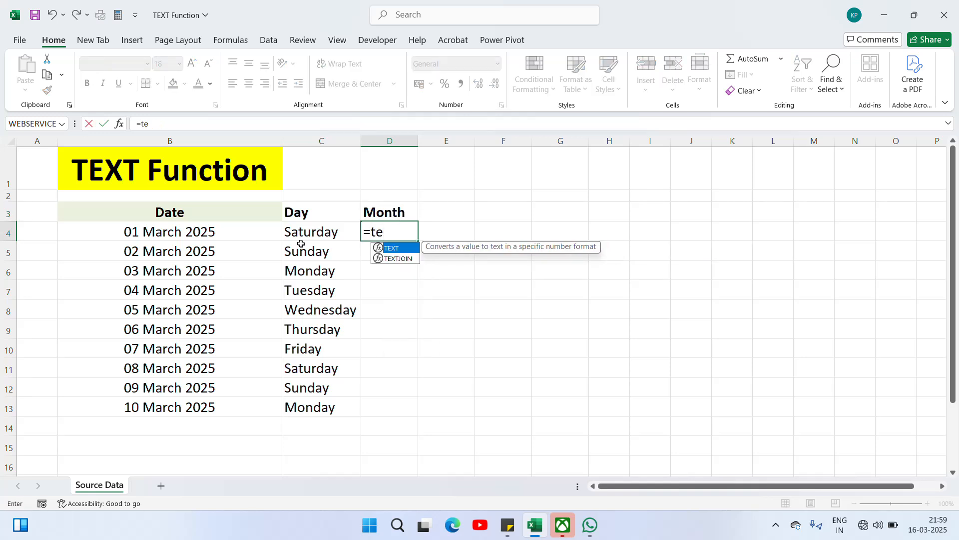
key("Tab")
key("Left")
key("Left")
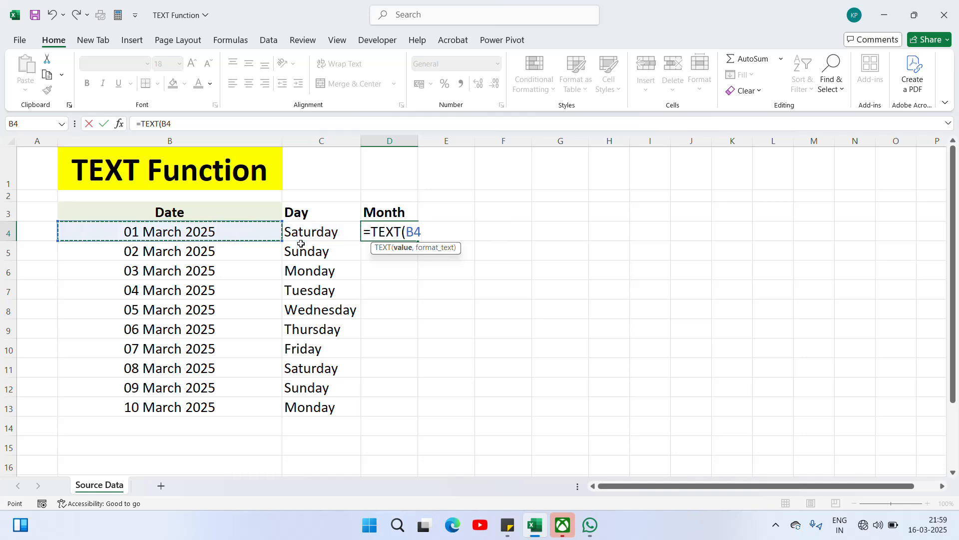
type(",")
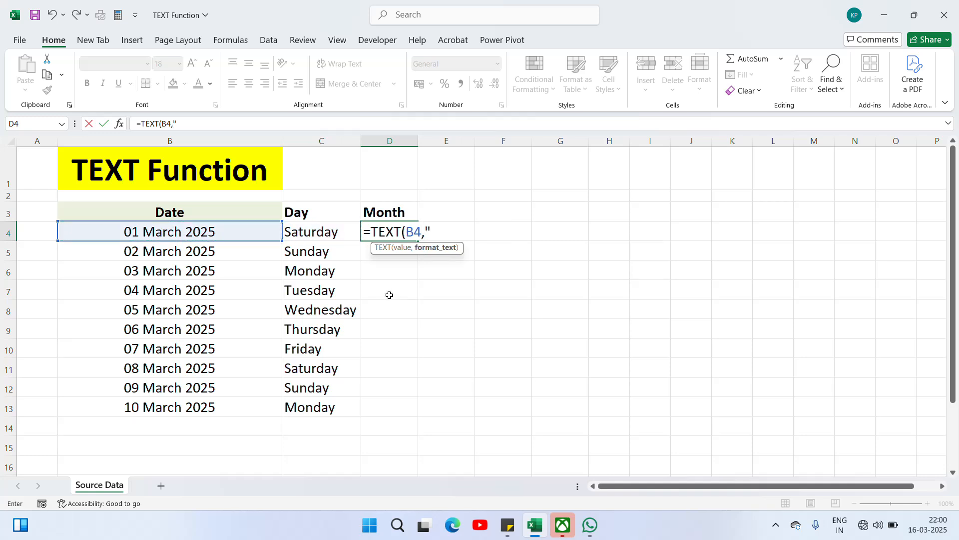
type("\"mm\")")
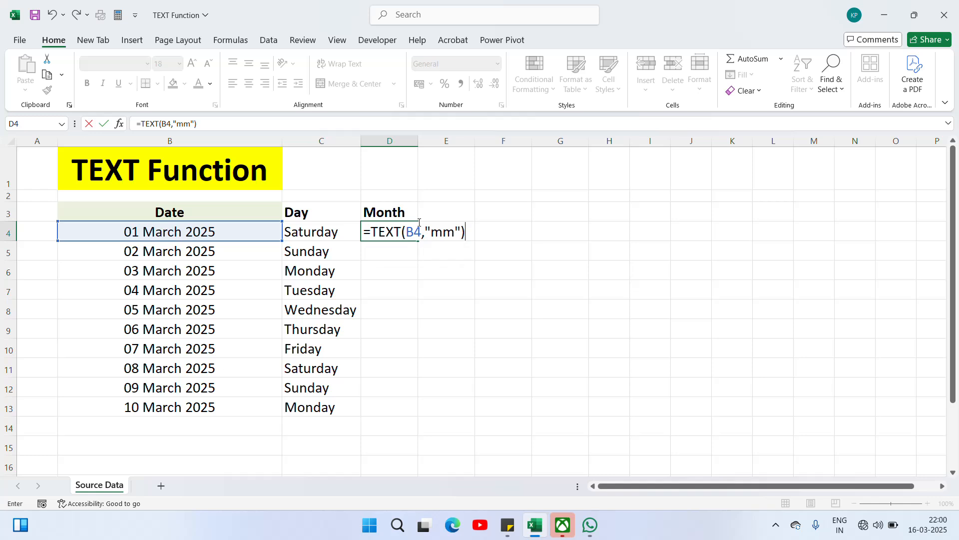
key("ctrl+Return")
Copy the "mm" formula from D4 down the Month column through D13
key("ctrl+c")
key("Left")
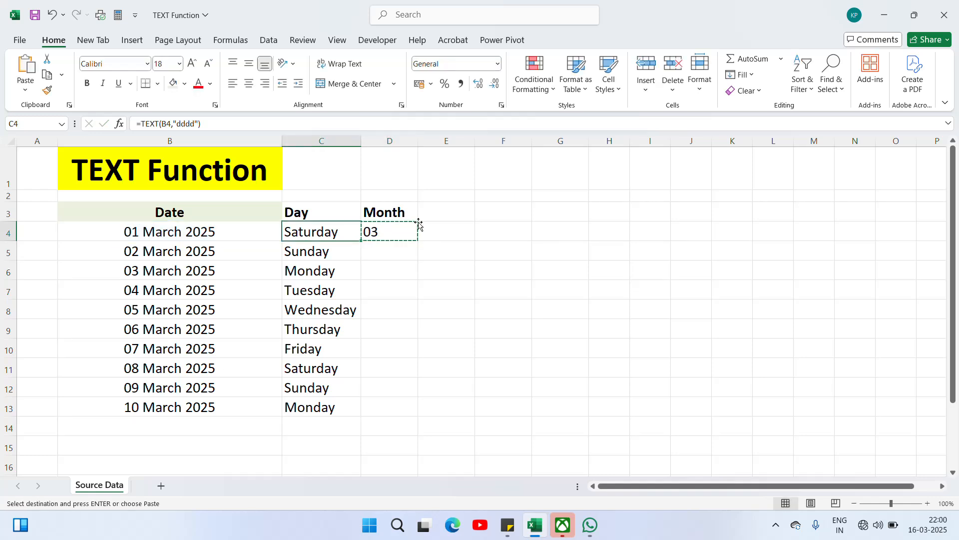
key("ctrl+Down")
key("Right")
key("ctrl+shift+Up")
key("ctrl+v")
key("Escape")
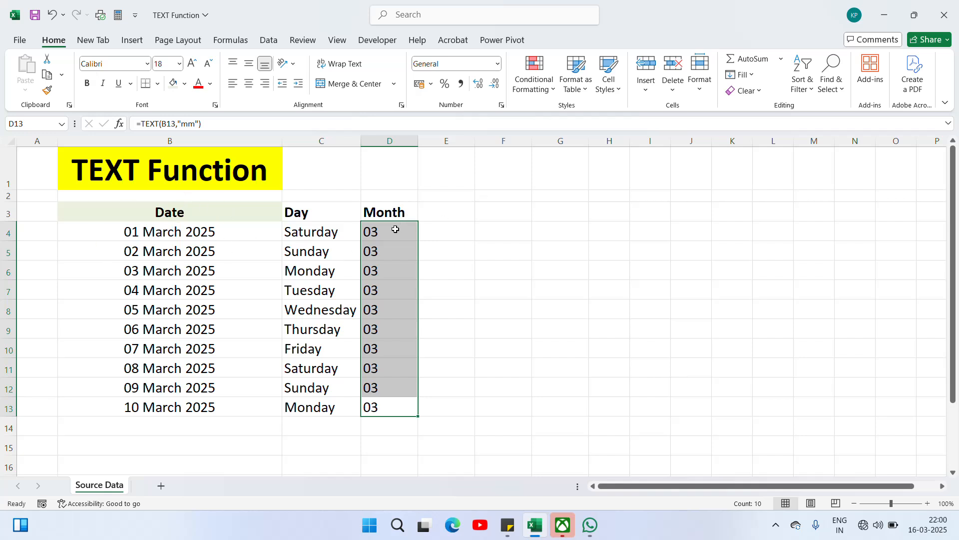
key("F2")
key("Escape")
key("ctrl+Up")
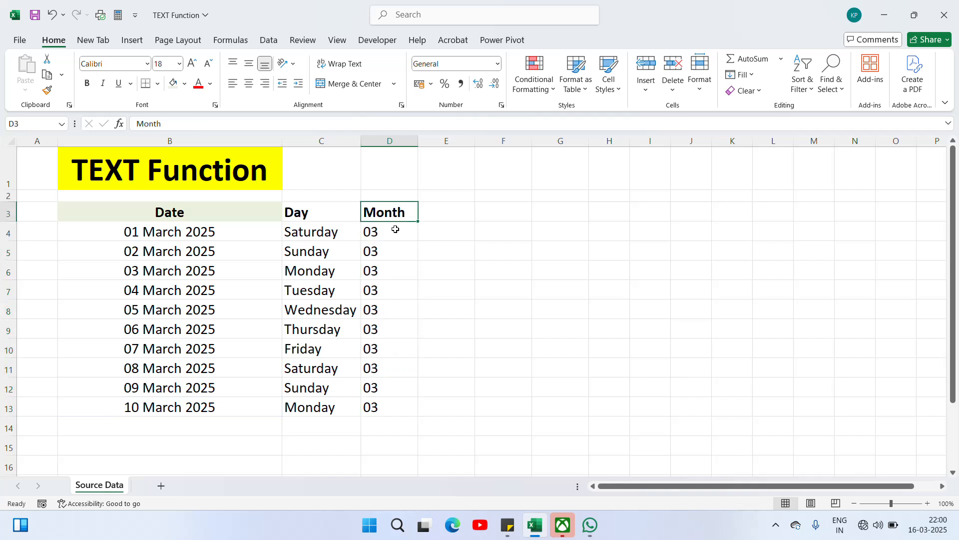
left_click(395, 229)
key("F2")
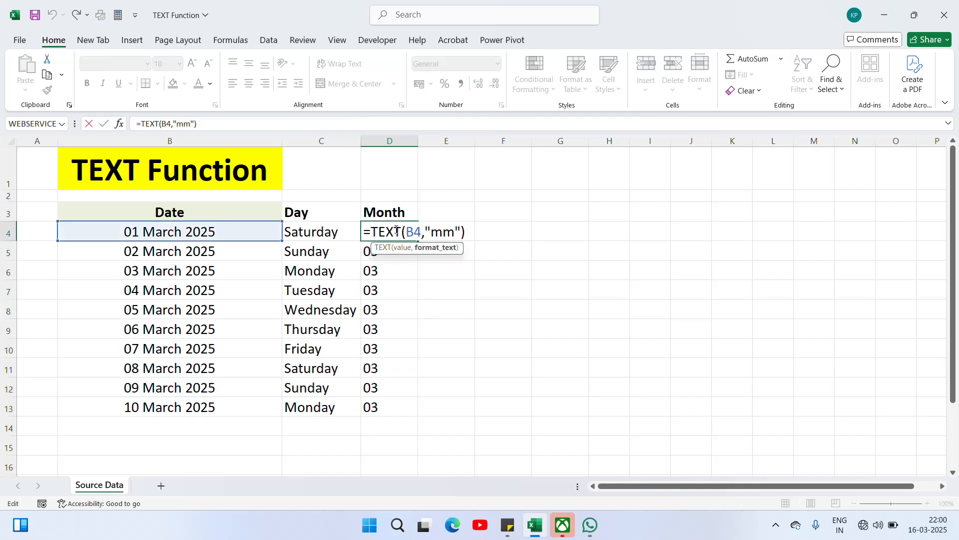
type(",")
key("Return")
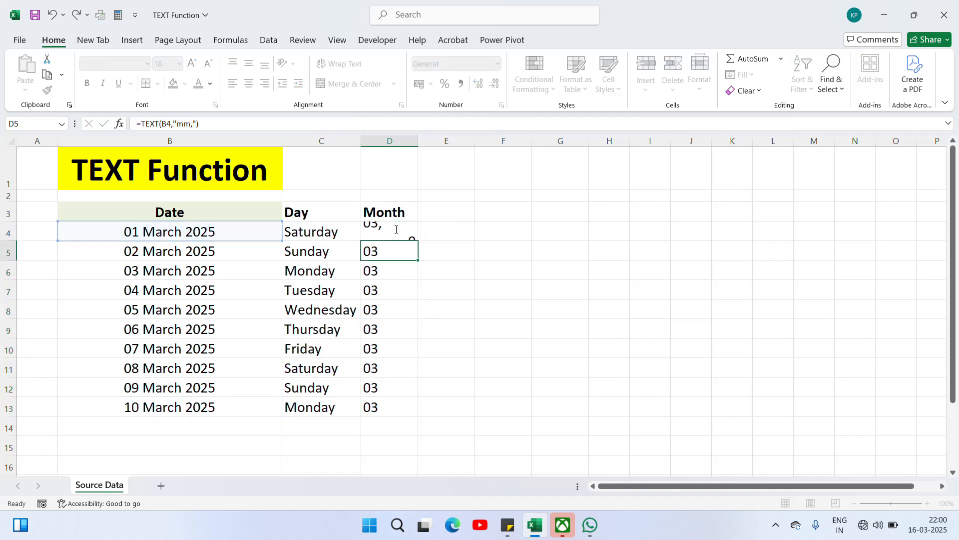
Correct the formula in D4 to =TEXT(B4,"mmm") to return the abbreviated month name
left_click(396, 229)
key("F2")
key("Left")
key("Left")
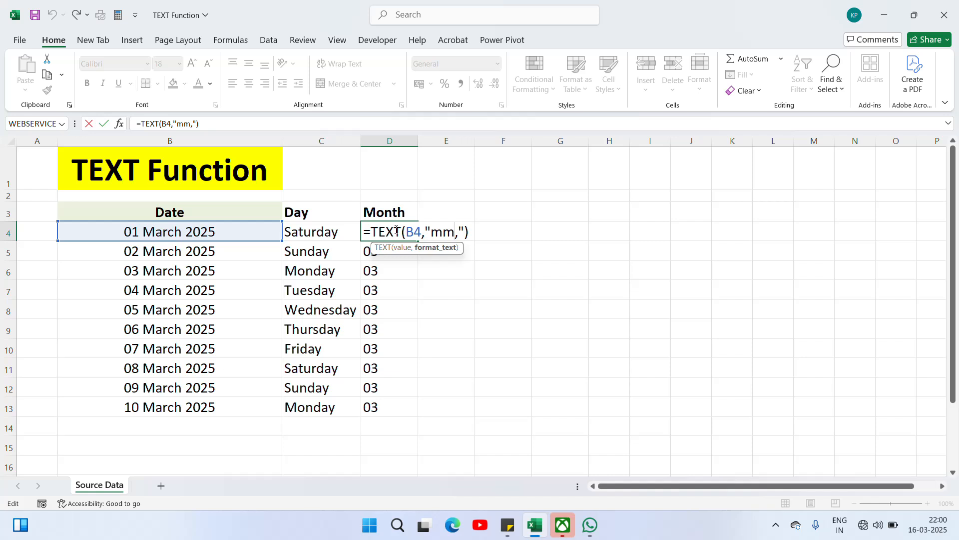
key("BackSpace")
type("m")
key("Return")
Copy the abbreviated-month formula from D4 down through D13
left_click(396, 229)
key("ctrl+c")
key("ctrl+shift+Down")
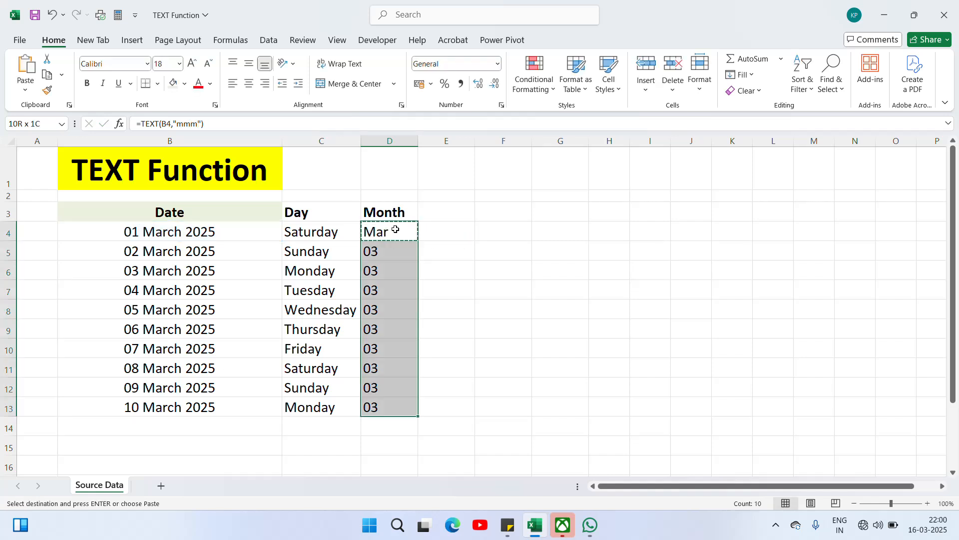
key("ctrl+v")
key("Escape")
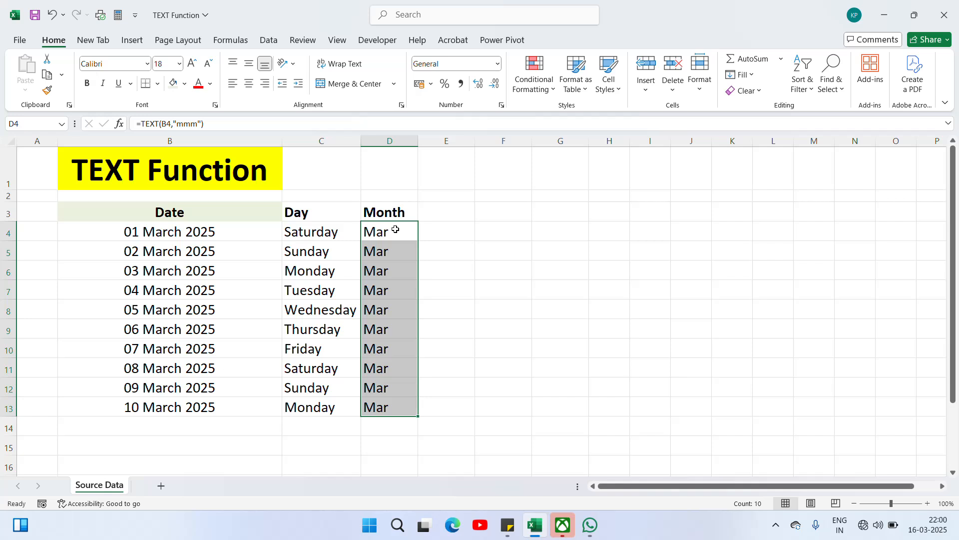
Change the formula in D4 to =TEXT(B4,"mmmm") to return the full month name
key("F2")
key("Left")
key("Left")
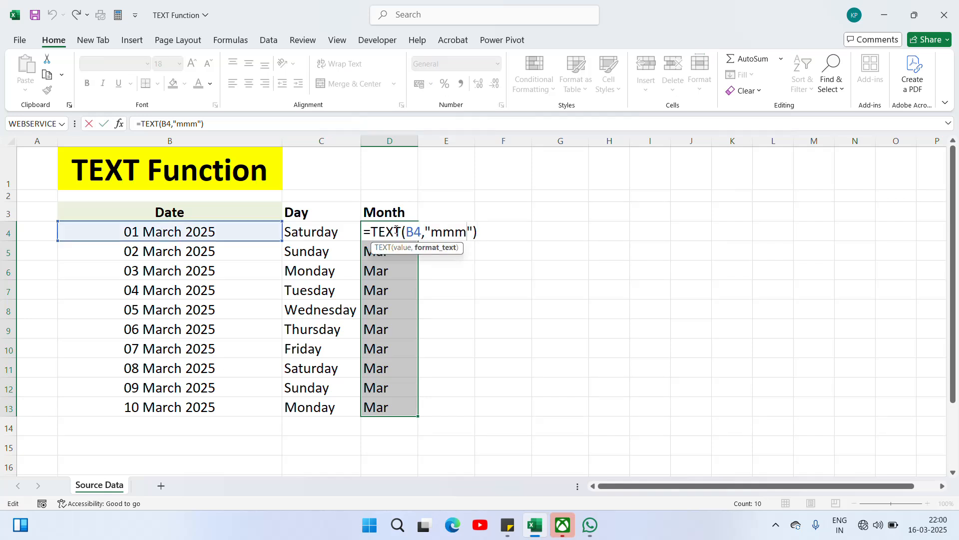
type("m")
key("Return")
Copy the full-month formula from D4 down through D13
left_click(394, 231)
key("ctrl+c")
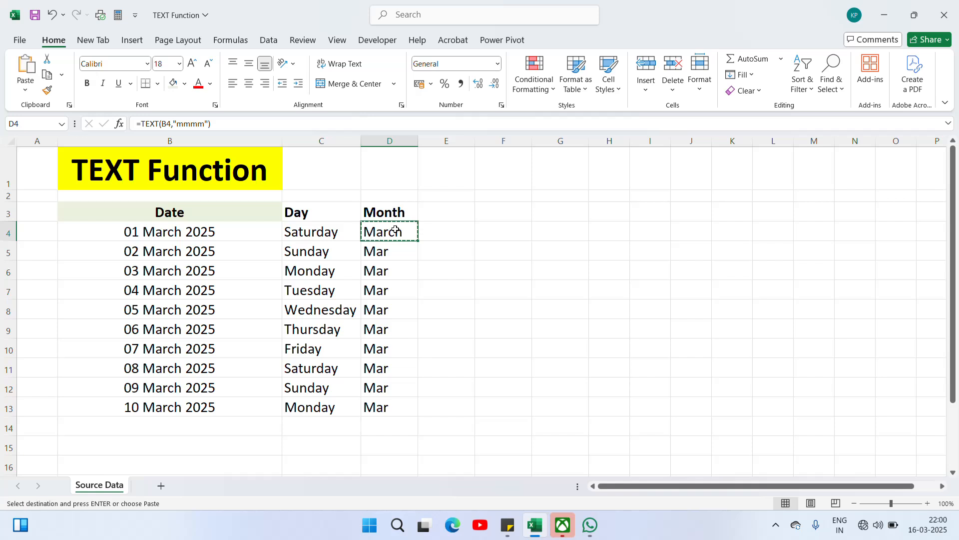
key("ctrl+shift+Down")
key("ctrl+v")
key("Escape")
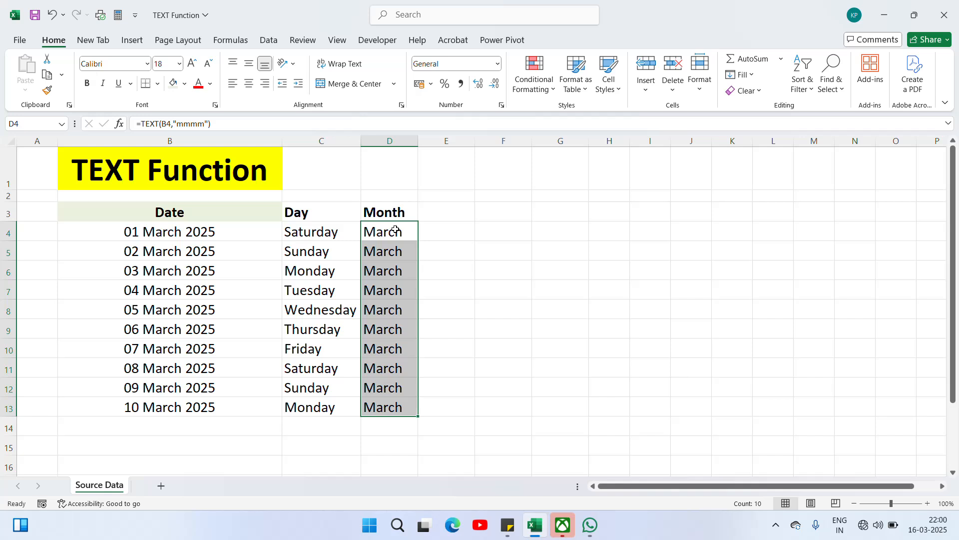
Add a "Year" header in E3 with the same formatting as the Month header
key("Up")
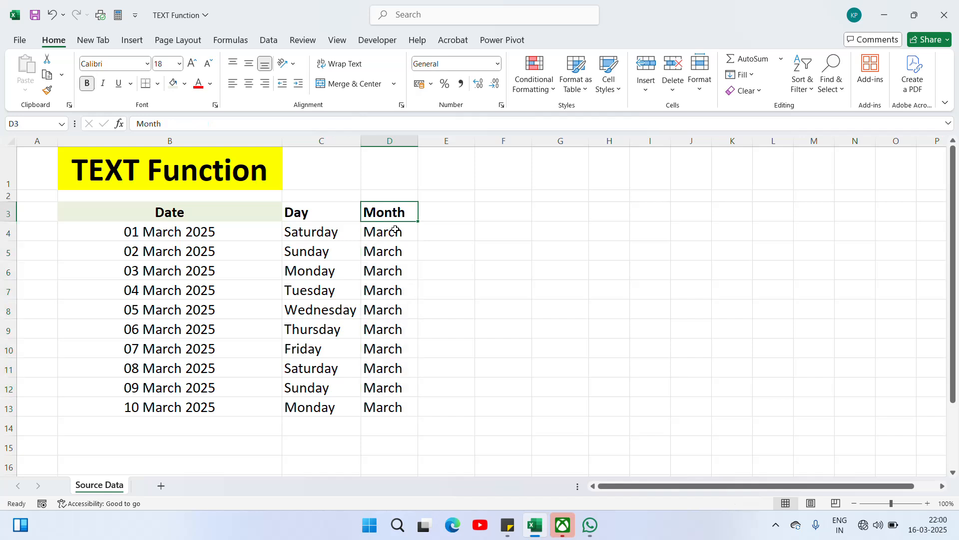
key("ctrl+c")
key("Right")
key("ctrl+v")
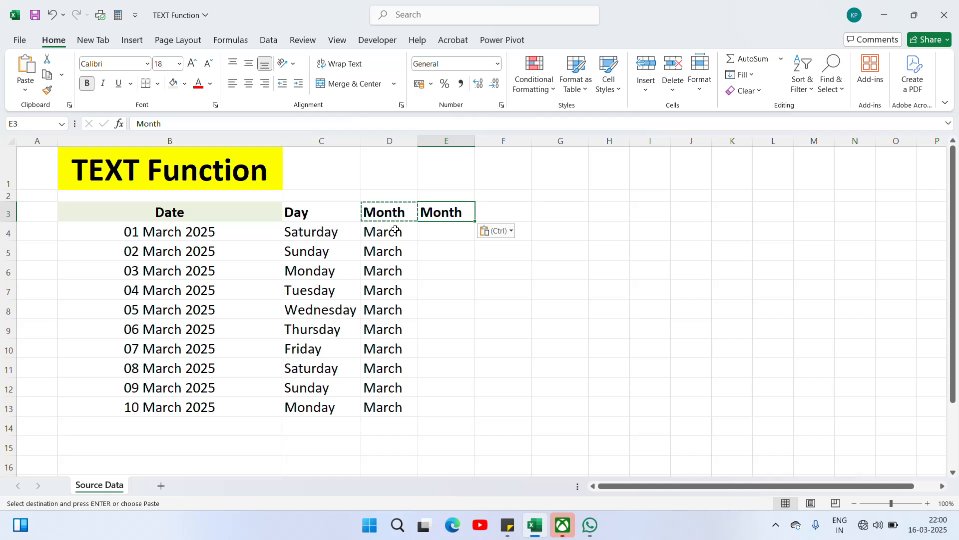
type("M")
key("BackSpace")
type("Year")
key("Return")
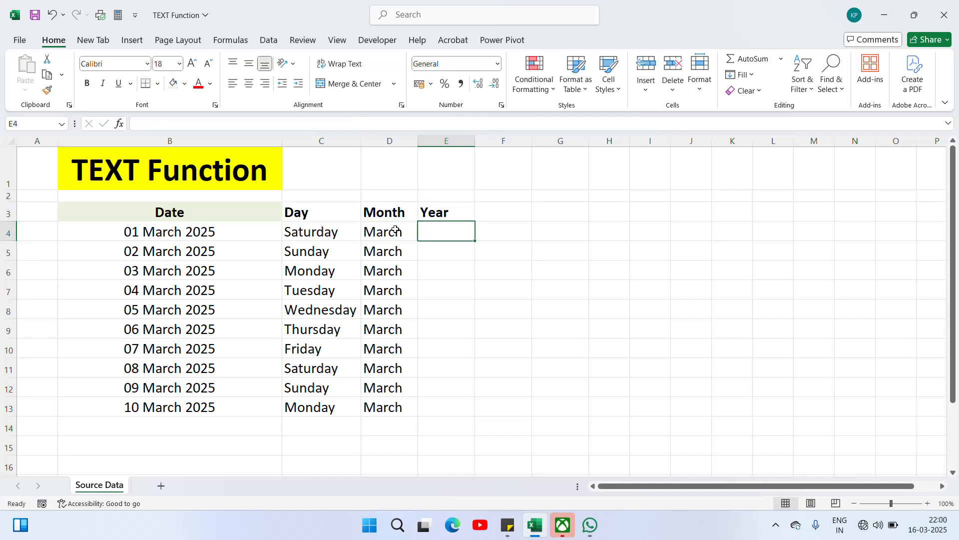
type("=text")
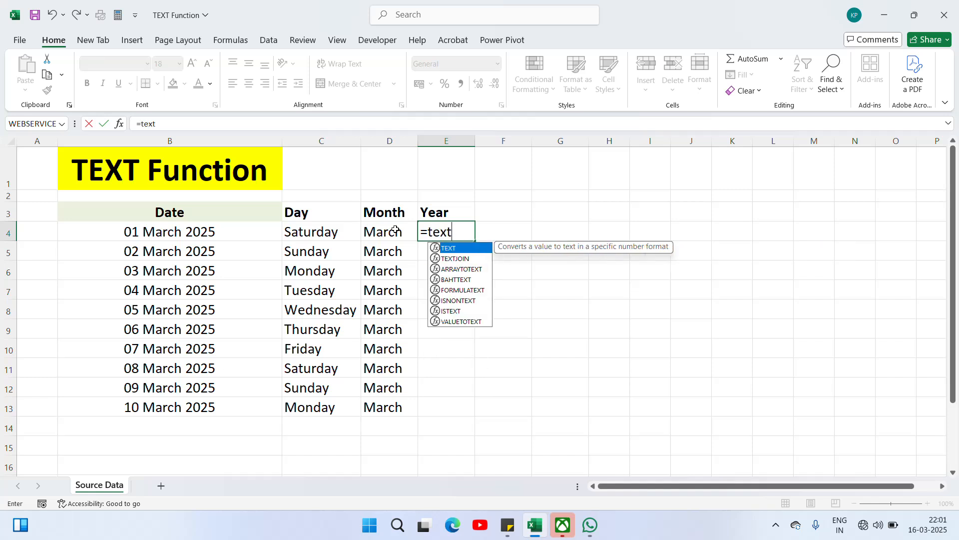
key("Tab")
key("Left")
key("Left")
key("Left")
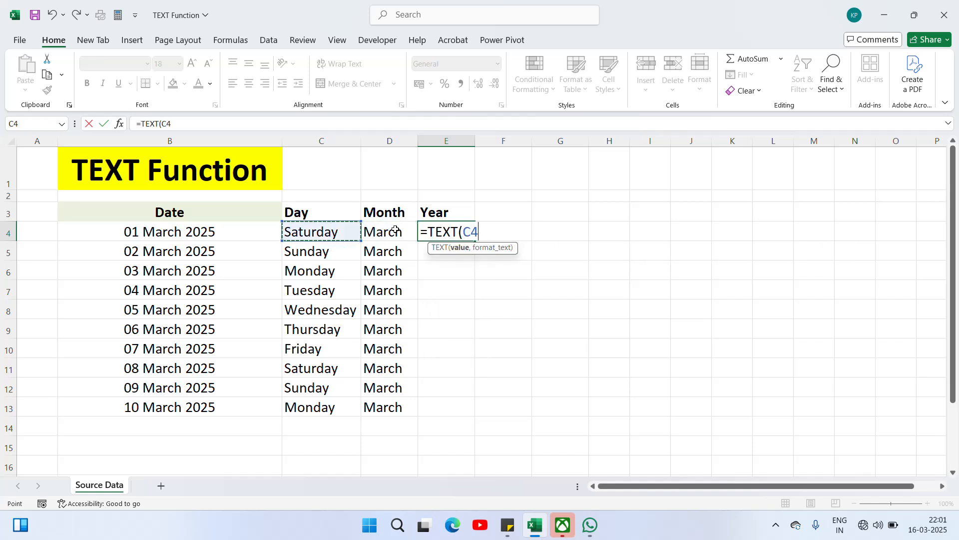
type(",")
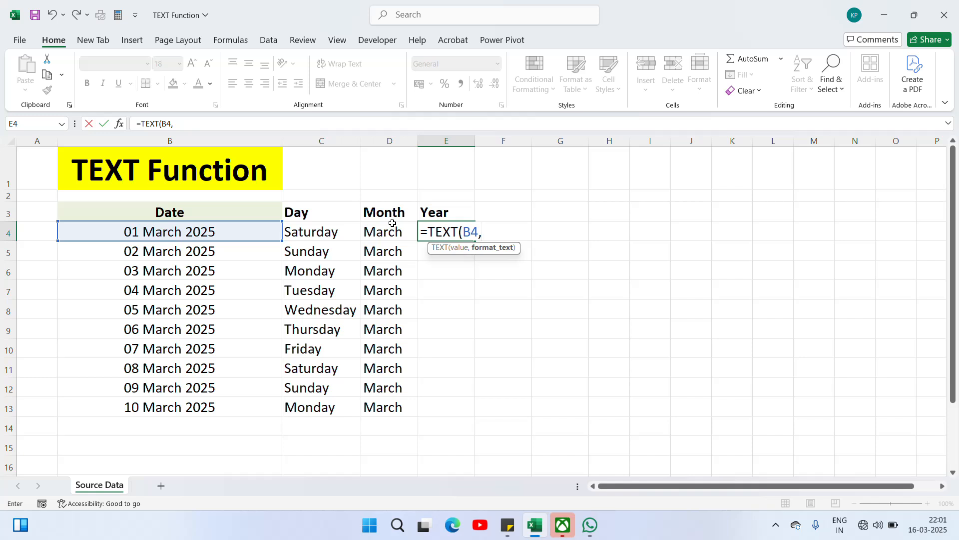
key("Escape")
key("Up")
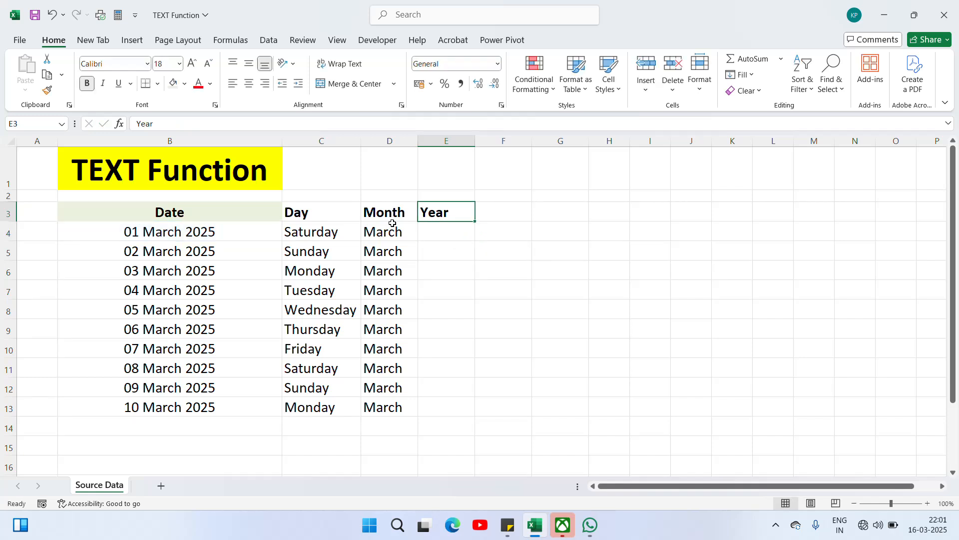
Enter =TEXT(B4,"yy") in E4 to return the two-digit year of the first date
key("Down")
type("=tex")
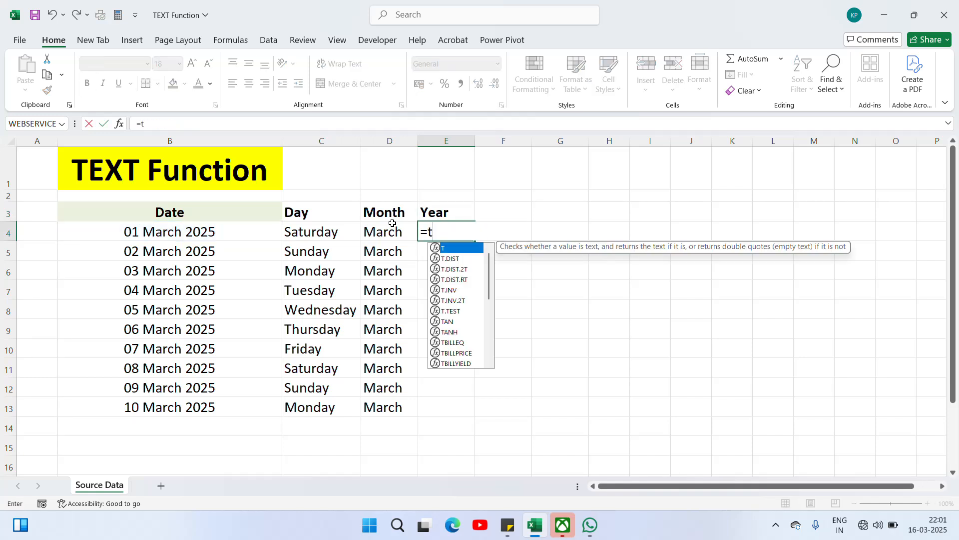
key("Tab")
key("Left")
key("Left")
key("Left")
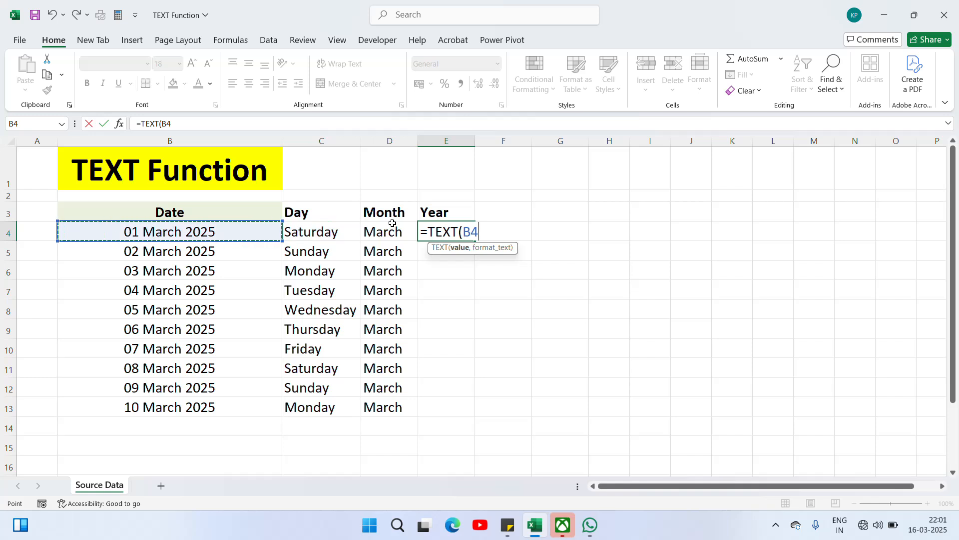
type(",")
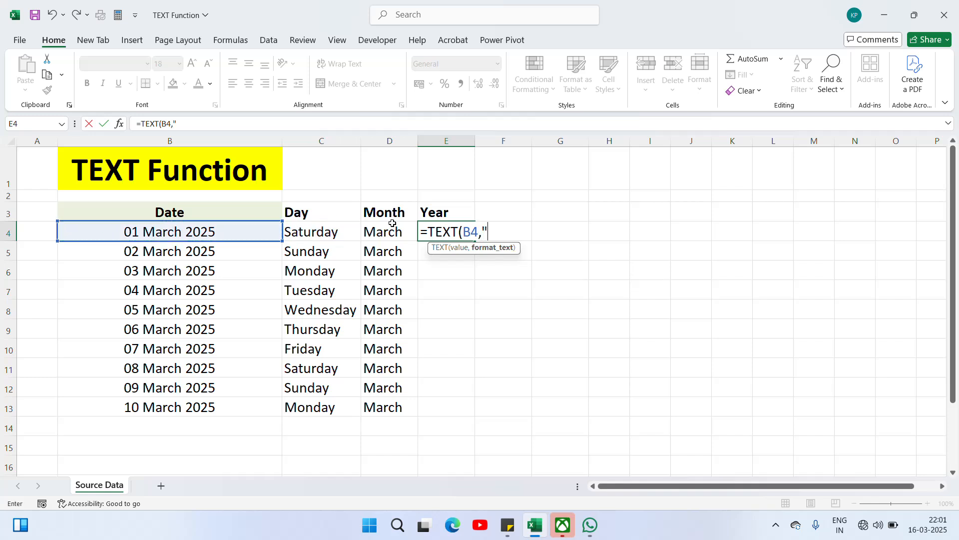
type("\"yy\")")
key("Return")
Copy the two-digit year formula from E4 down through E13
key("Up")
key("ctrl+c")
key("Left")
key("ctrl+Down")
key("Right")
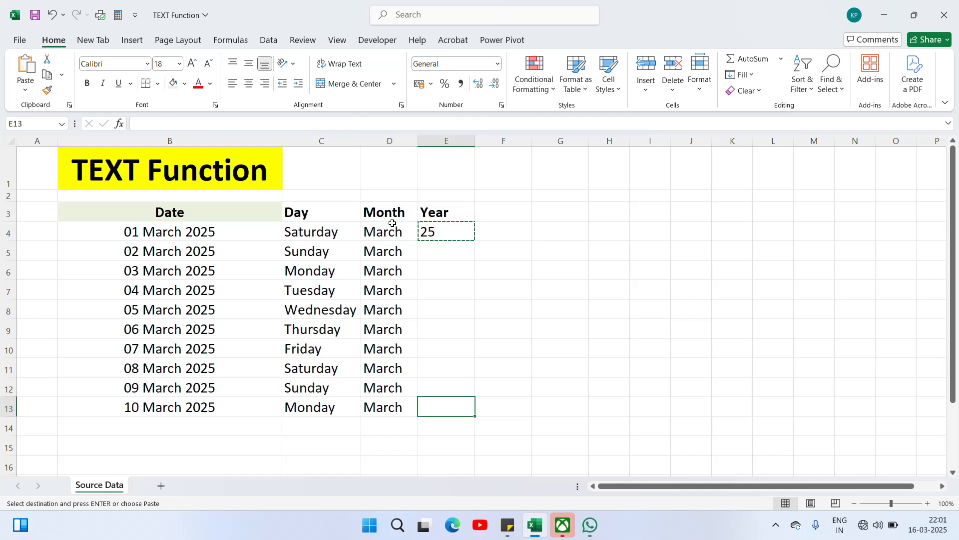
key("ctrl+shift+Up")
key("ctrl+v")
key("Escape")
key("ctrl+Up")
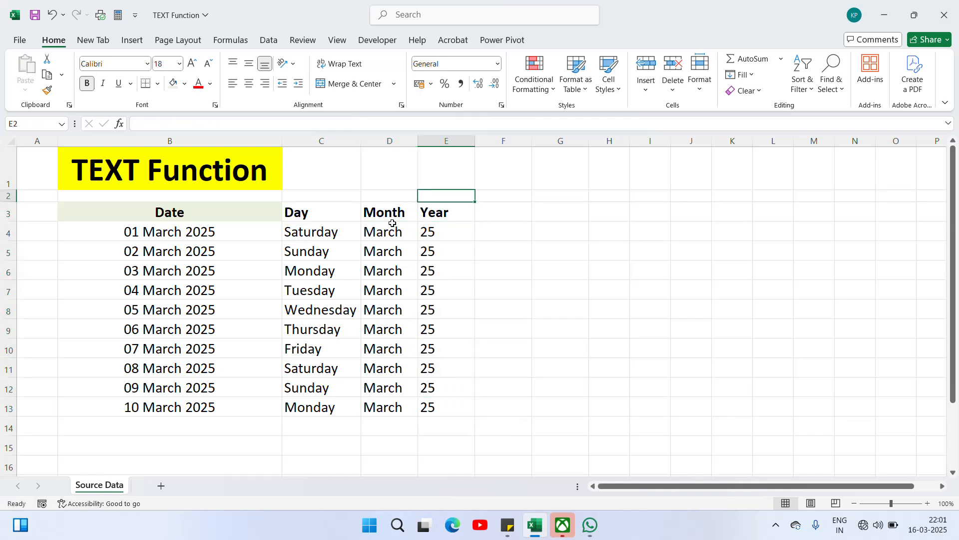
Change the formula in E4 to =TEXT(B4,"yyyy") to return the four-digit year
key("Down")
key("F2")
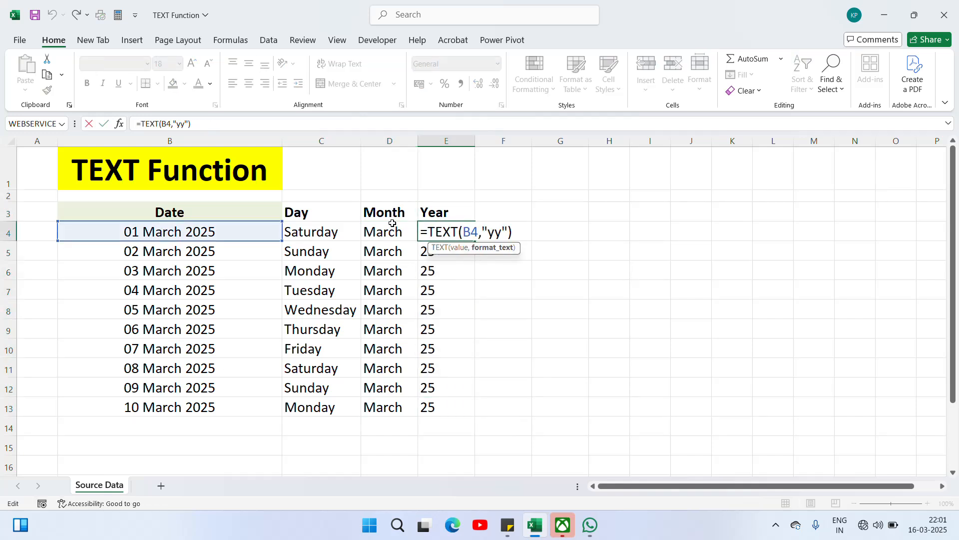
key("Right")
type("yy")
key("Return")
Fill the four-digit year formula from E4 down through E13
key("Up")
key("ctrl+shift+Down")
key("ctrl+d")
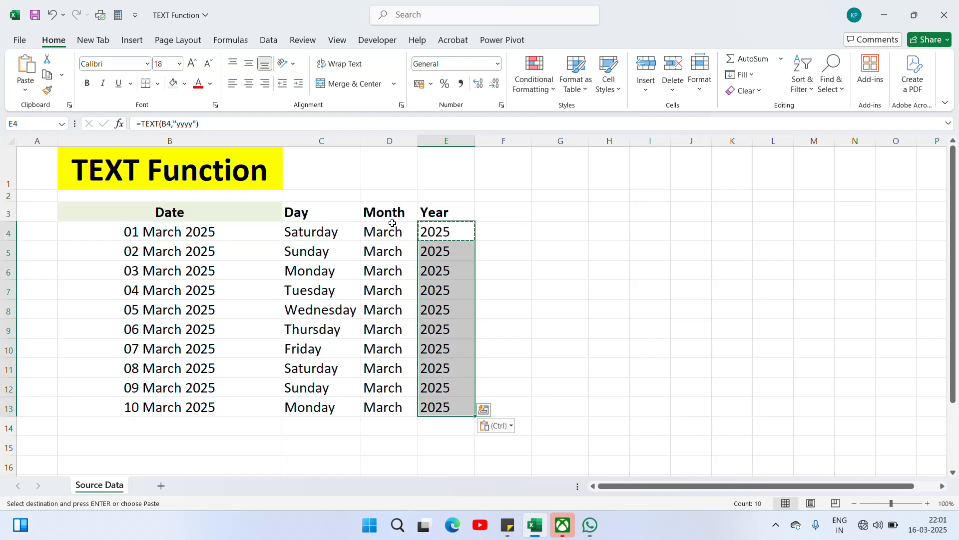
key("Up")
key("Down")
Clear the Day, Month and Year columns, headers included, in C3:E13
key("Left")
key("Left")
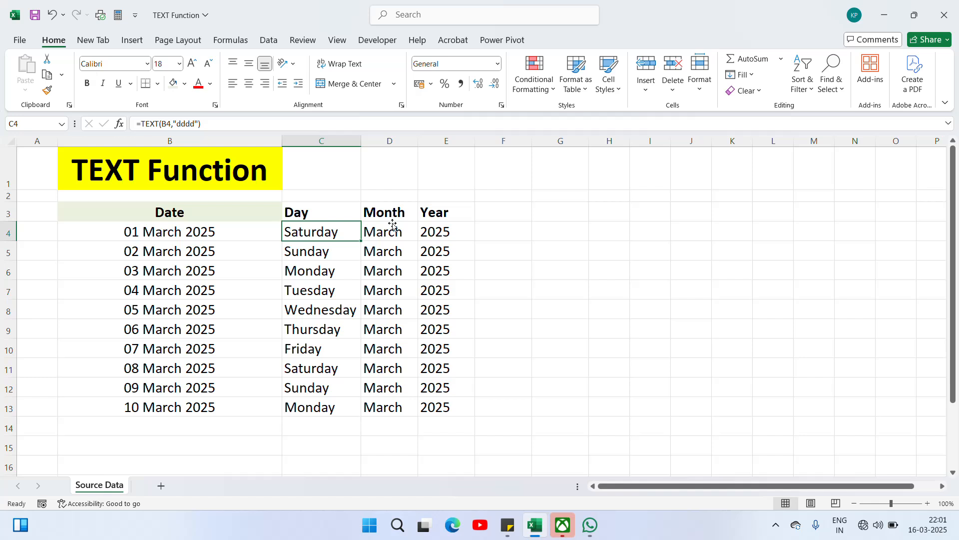
key("Up")
key("ctrl+shift+Down")
key("ctrl+shift+Right")
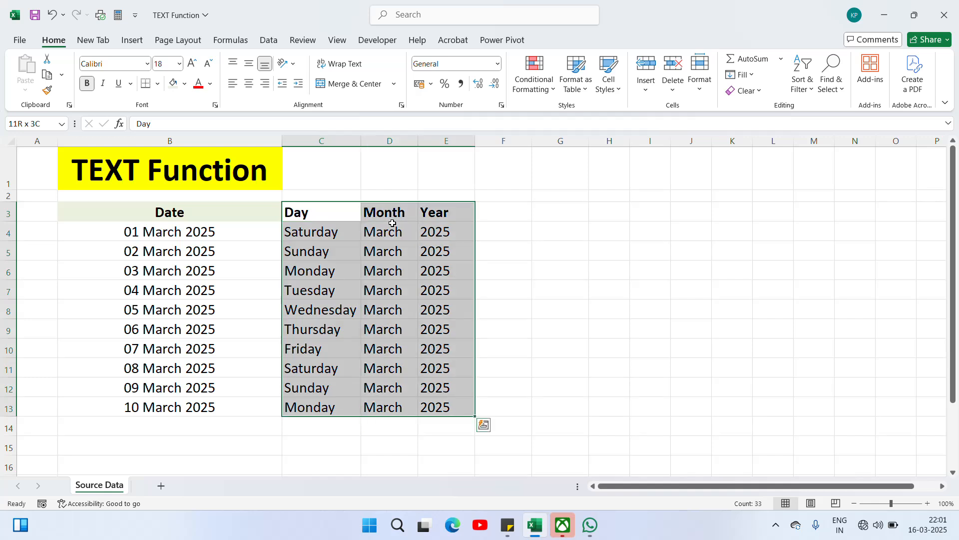
key("Delete")
key("Down")
key("Up")
Enter the headers "Year", "Month" and "Date" in C3, D3 and E3
type("Y")
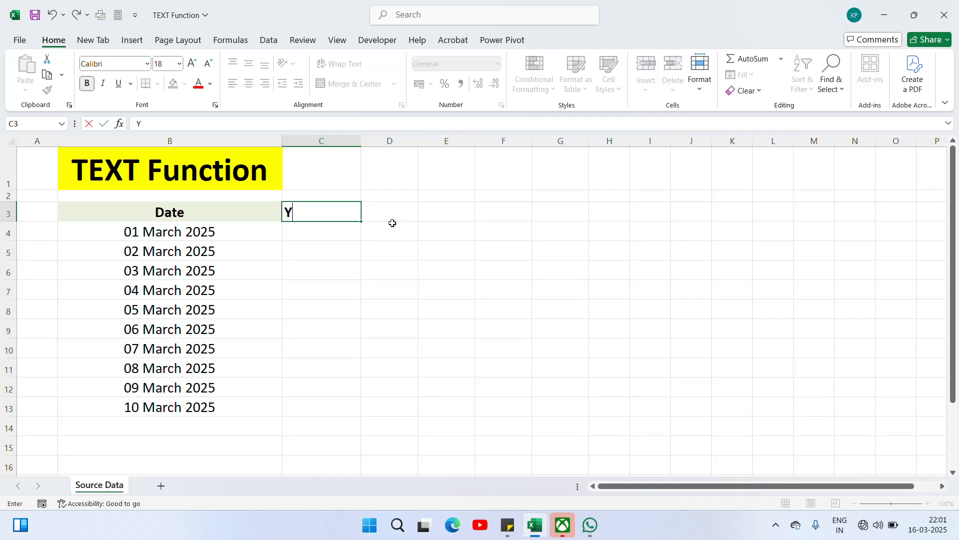
type("ear")
key("Return")
key("Up")
key("Right")
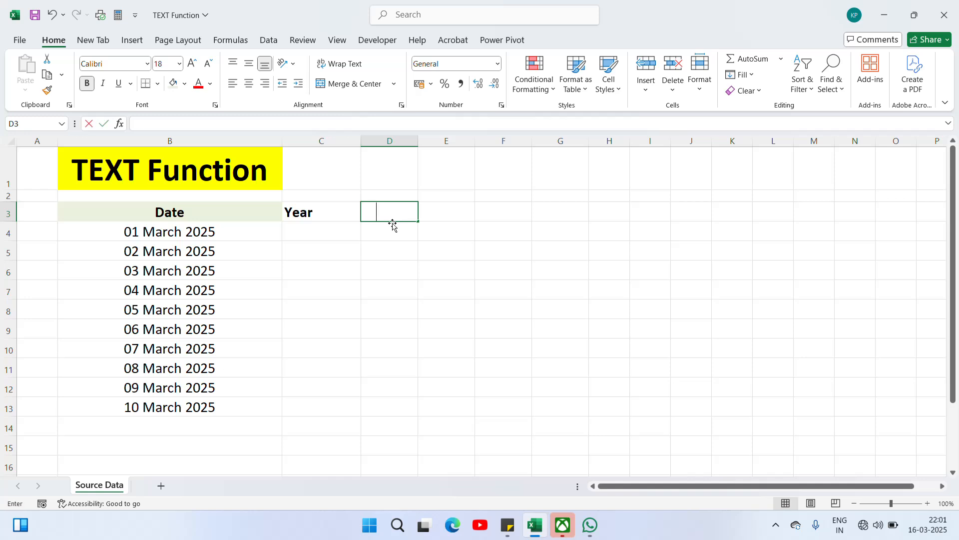
type("Month")
key("Return")
key("Up")
key("Right")
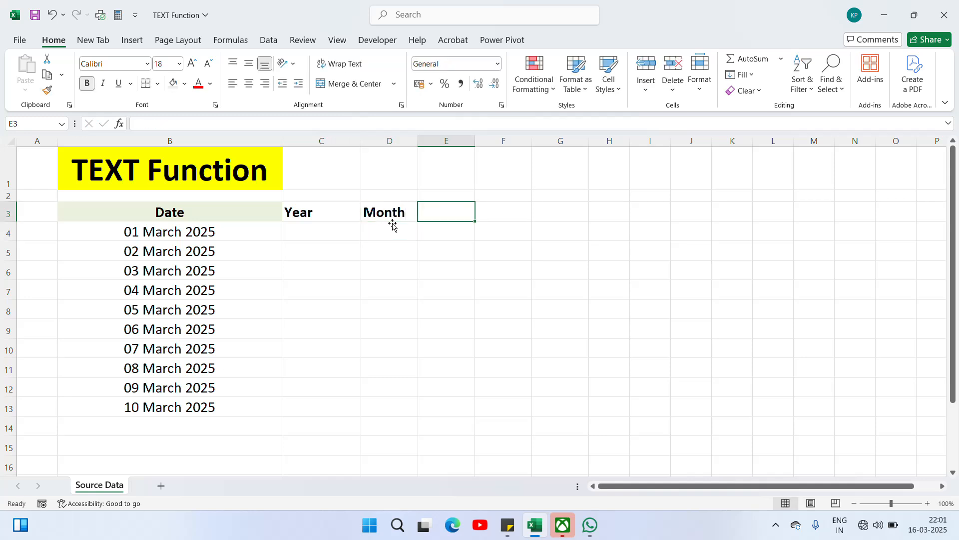
type("Date")
key("Return")
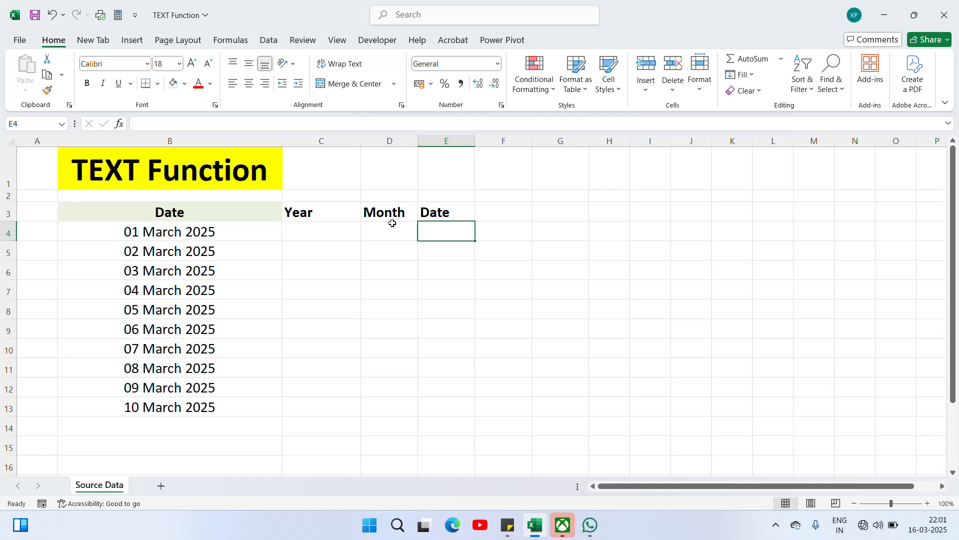
Enter =TEXT(B4,"yyyy") in C4 to return the four-digit year of the first date
key("Left")
key("Left")
type("=")
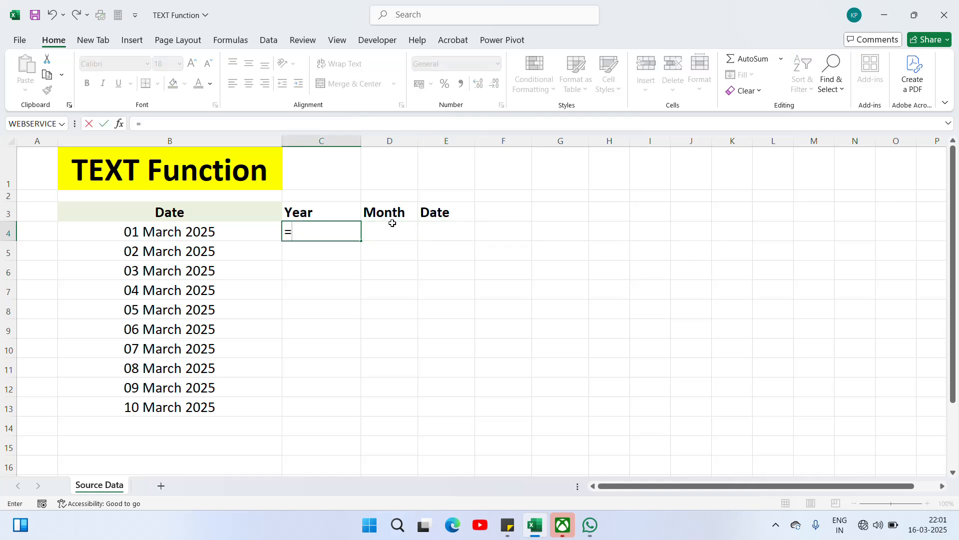
type("te")
key("Tab")
key("Left")
key("Left")
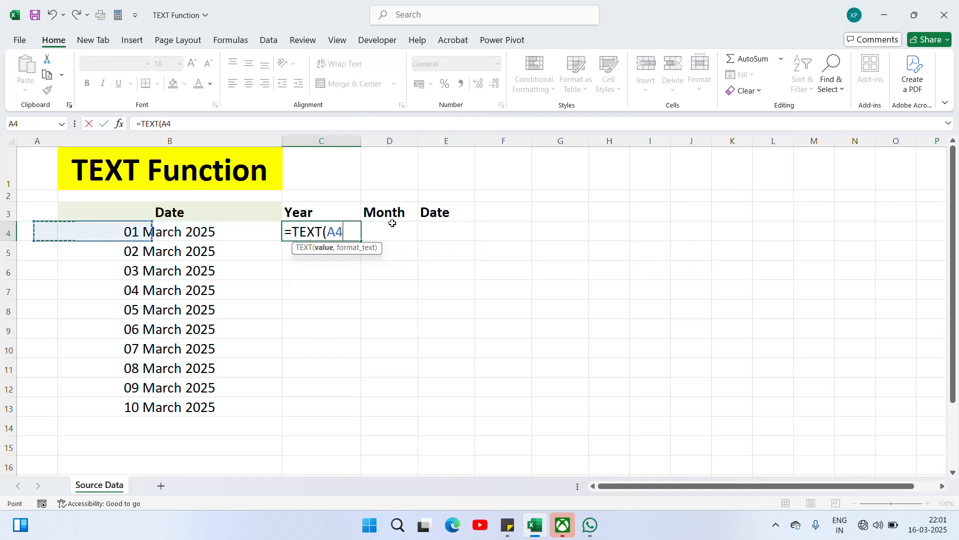
key("Right")
type(",")
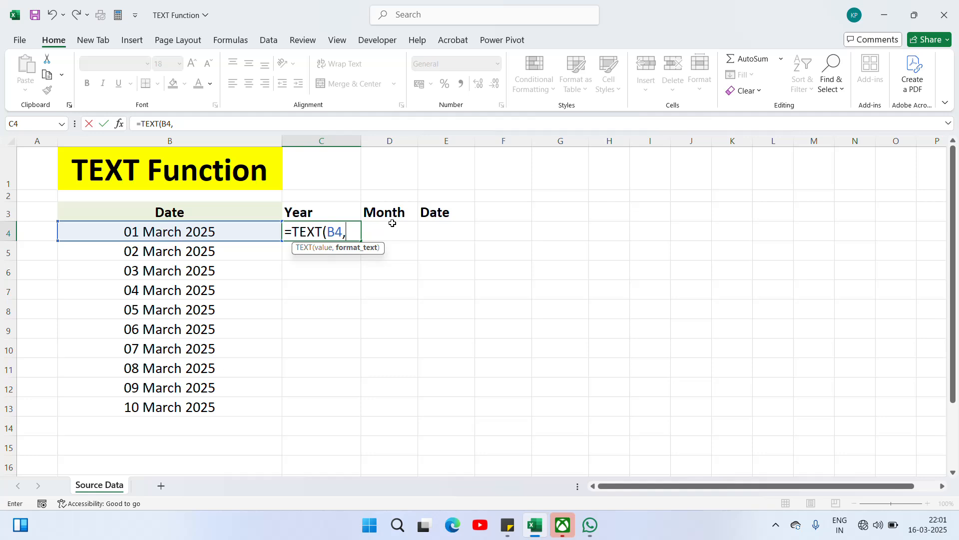
type("\"yyyy\")")
key("Return")
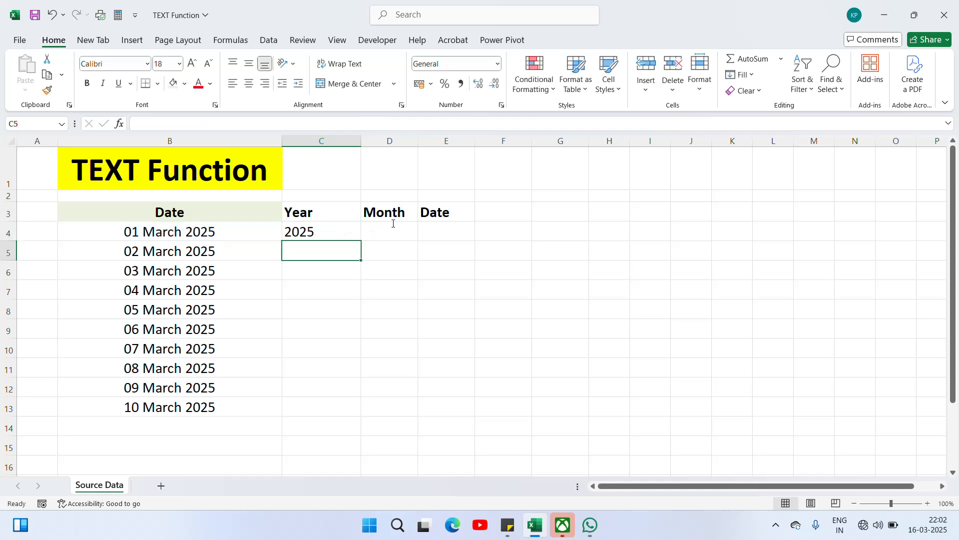
Copy the year formula from C4 down through C13
key("Up")
key("ctrl+c")
key("Left")
key("ctrl+Down")
key("Right")
key("ctrl+shift+Up")
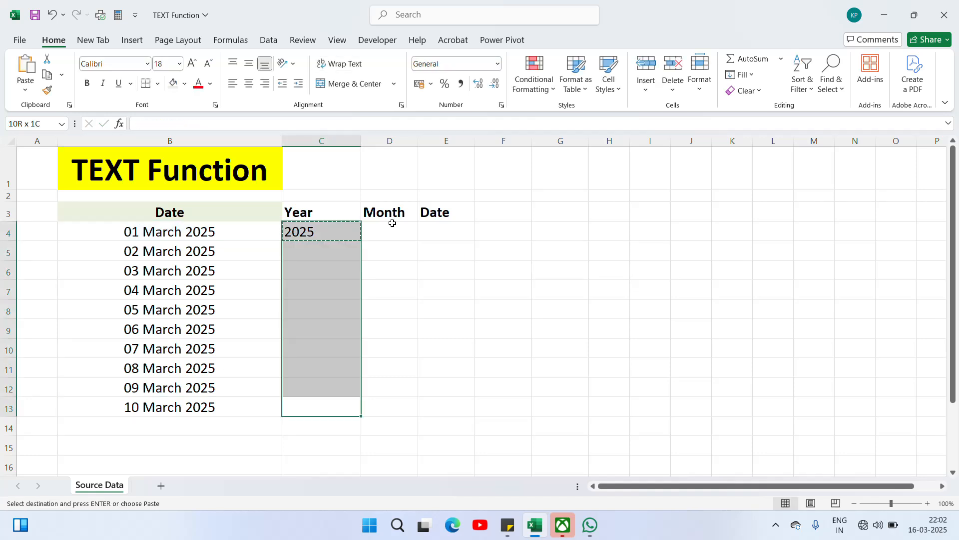
key("ctrl+v")
key("Escape")
Copy the formula text of C4 into D4 so that it keeps its reference to B4
key("ctrl+Up")
key("Down")
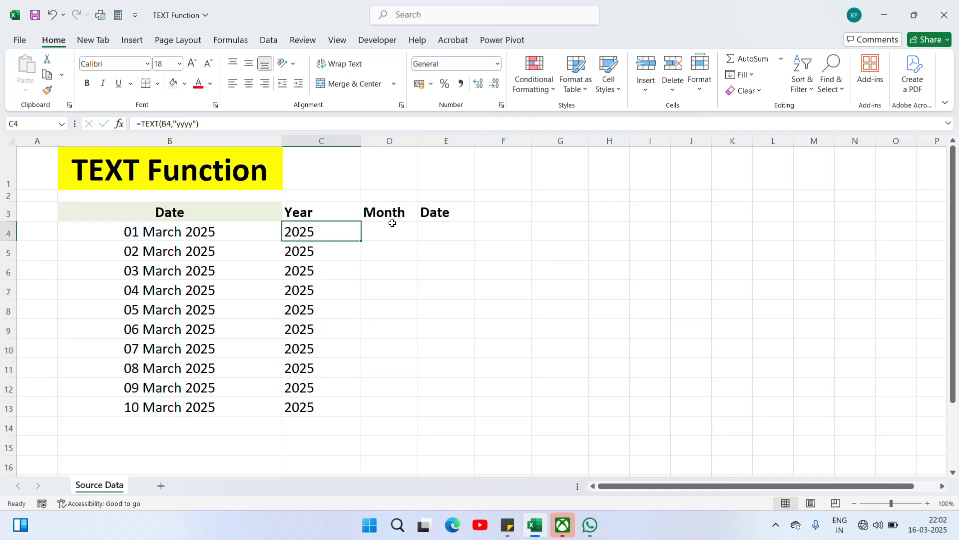
key("F2")
key("shift+Home")
key("ctrl+c")
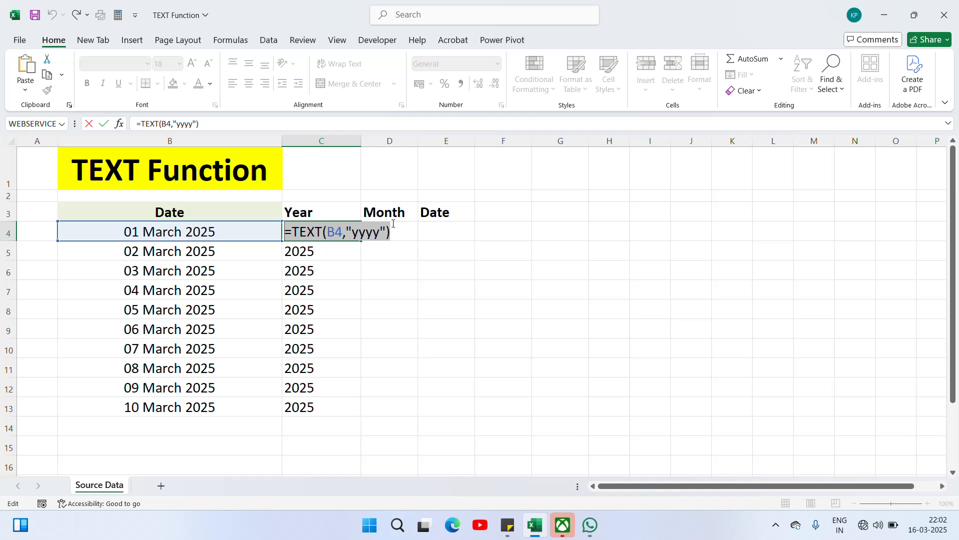
key("Escape")
key("Right")
key("F2")
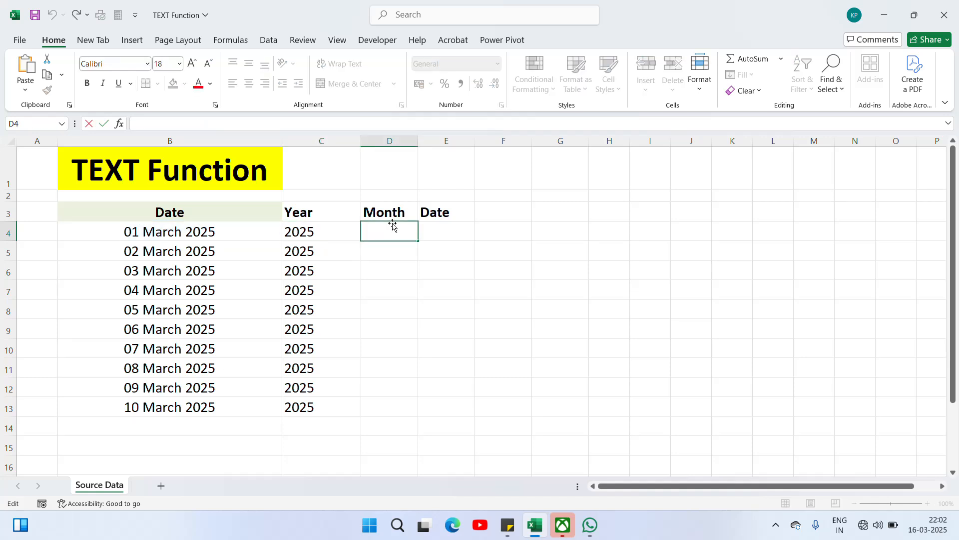
key("ctrl+v")
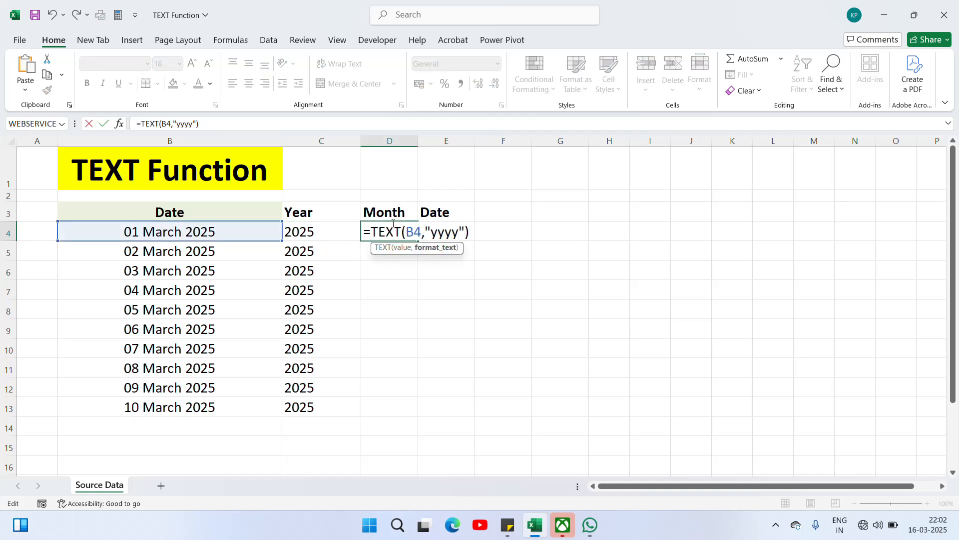
Replace the format code in the D4 formula with "MMM" to return the abbreviated month name
key("shift+Left")
key("shift+Left")
key("shift+Left")
key("shift+Left")
type("MMM")
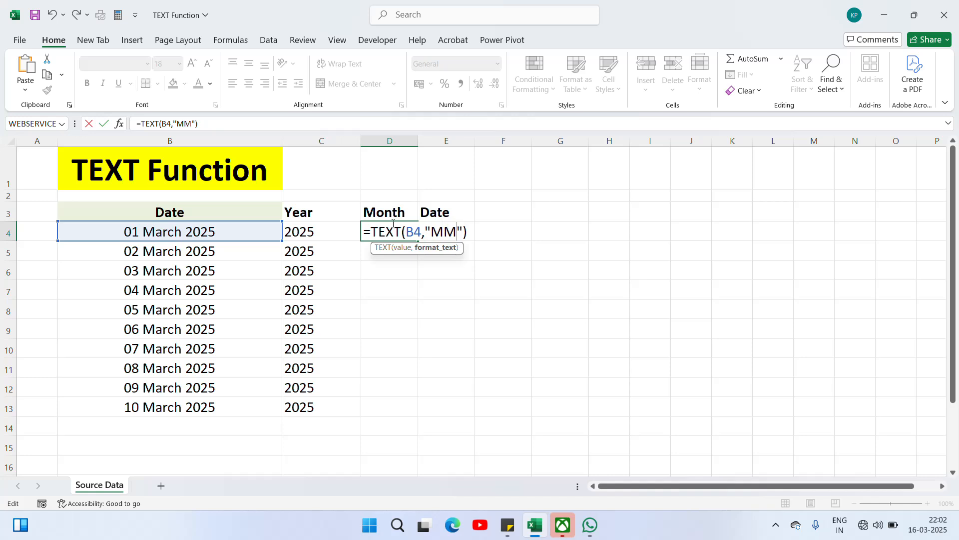
key("Return")
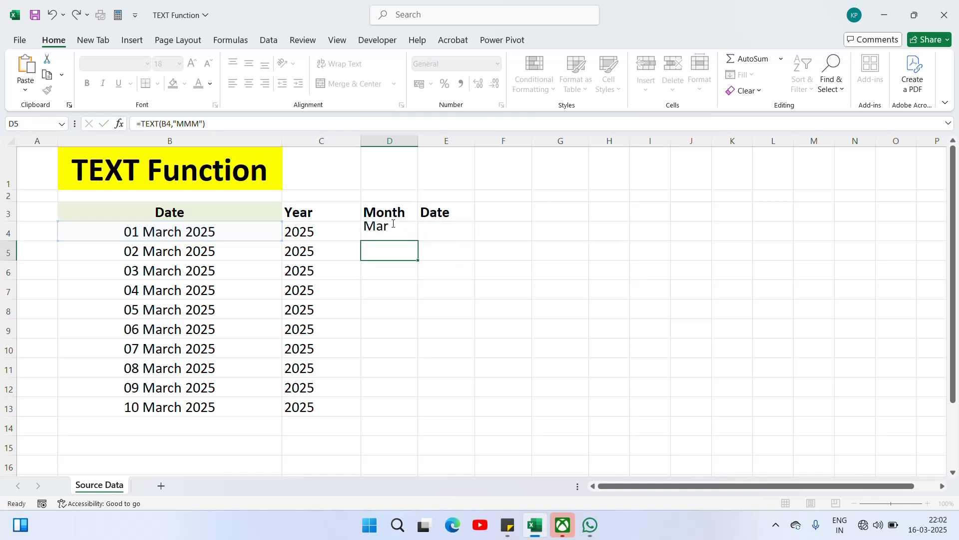
Copy the "MMM" month formula from D4 down through D13
key("Up")
key("ctrl+c")
key("Left")
key("ctrl+Down")
key("Right")
key("ctrl+shift+Up")
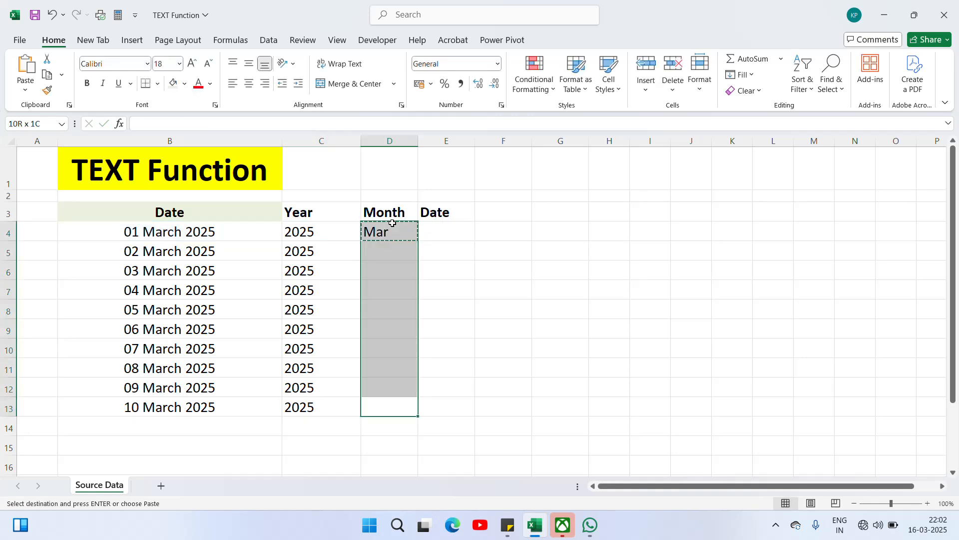
key("ctrl+v")
key("Escape")
Change the formula in D4 to =TEXT(B4,"MMMM") to return the full month name
left_click(393, 225)
key("F2")
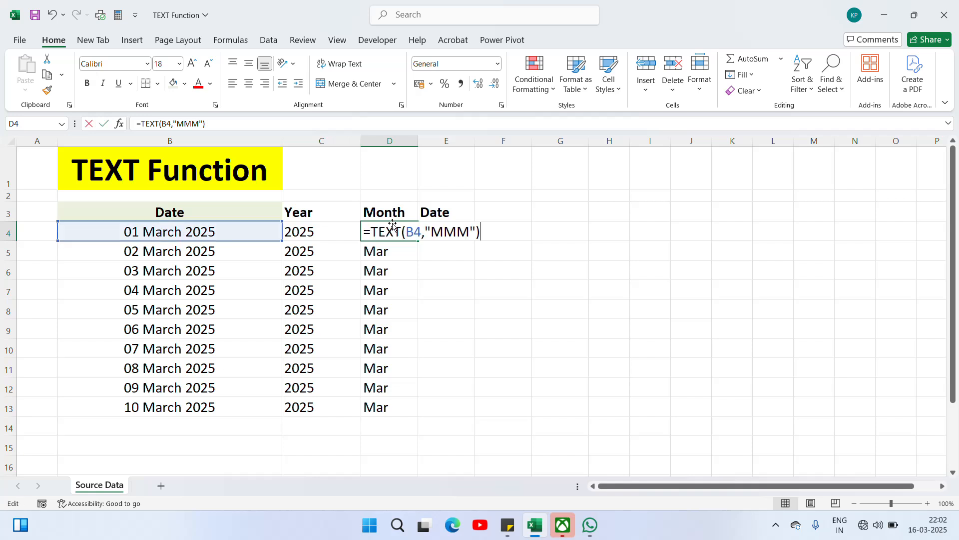
key("Left")
key("Left")
type("M")
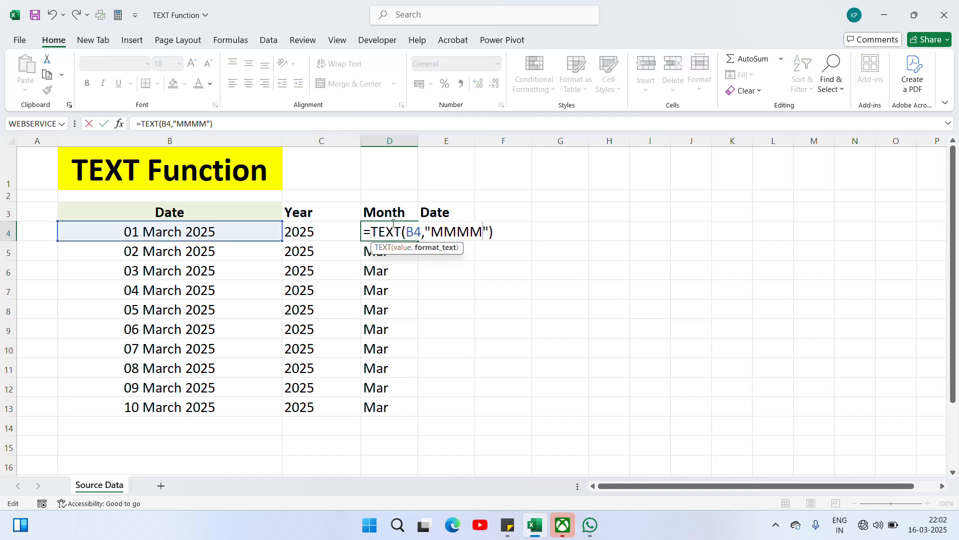
key("ctrl+Return")
Copy the "MMMM" month formula from D4 down through D13
key("ctrl+c")
key("ctrl+shift+Down")
key("ctrl+v")
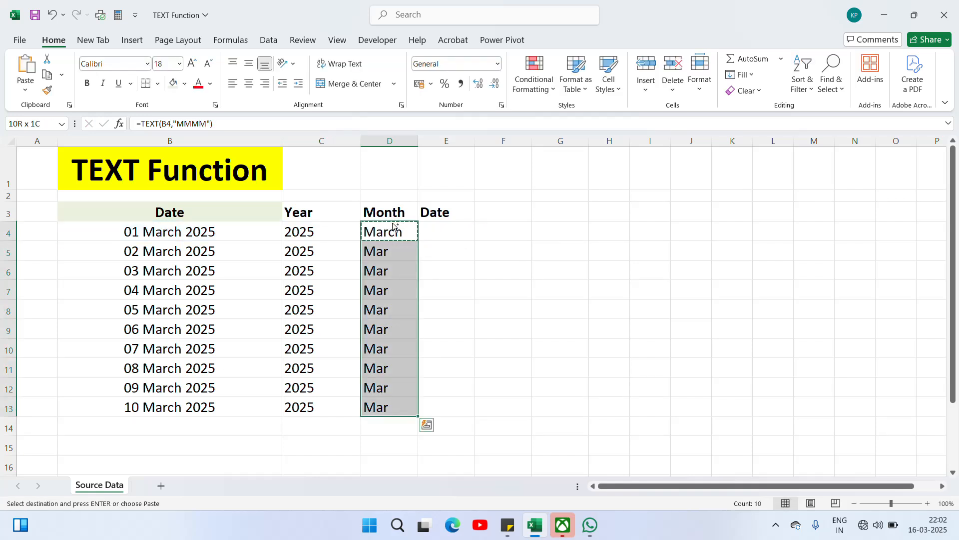
Paste the copied full-month-name formula into D4:D13 and end the copy mode
key("ctrl+v")
key("Escape")
Enter =TEXT(B4,"DDDD") in E4 to return the weekday name of the date
key("Right")
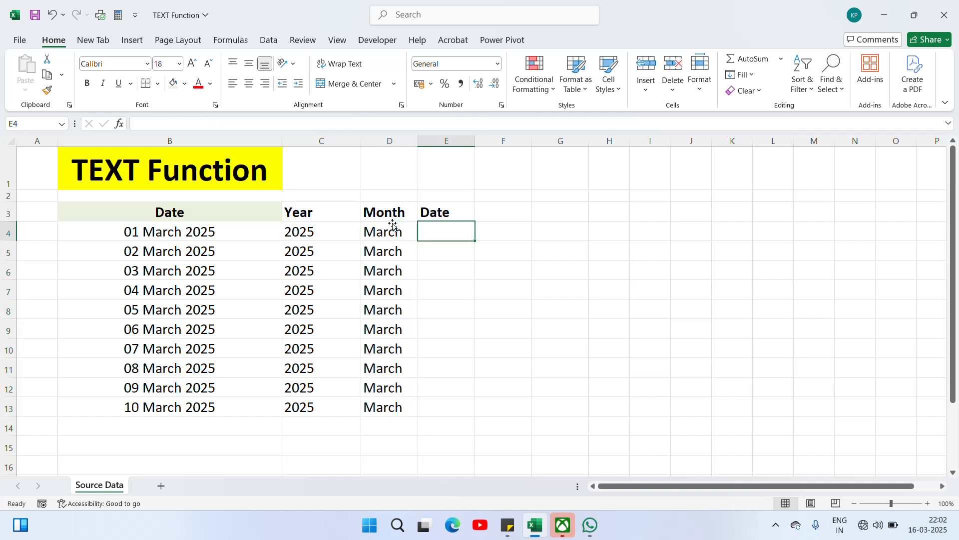
type("=te")
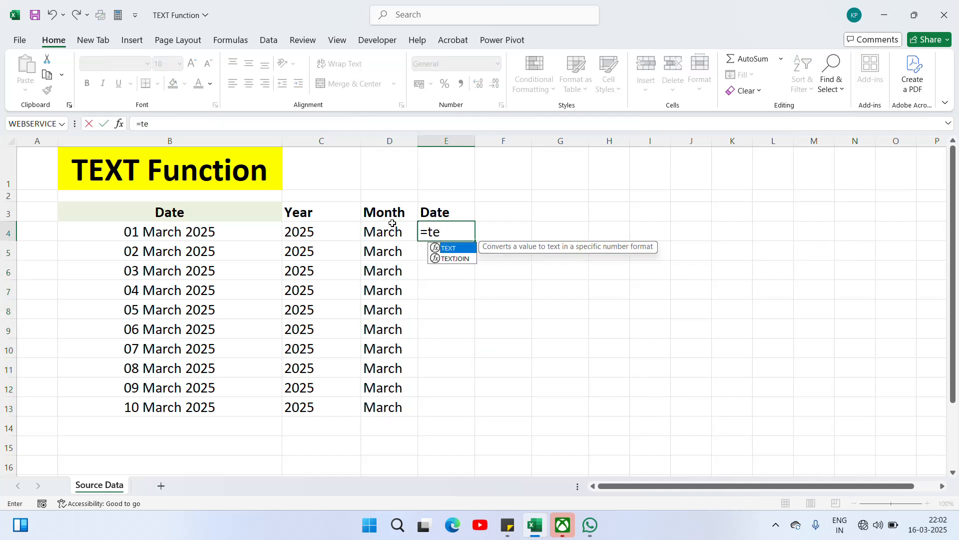
key("Tab")
key("Left")
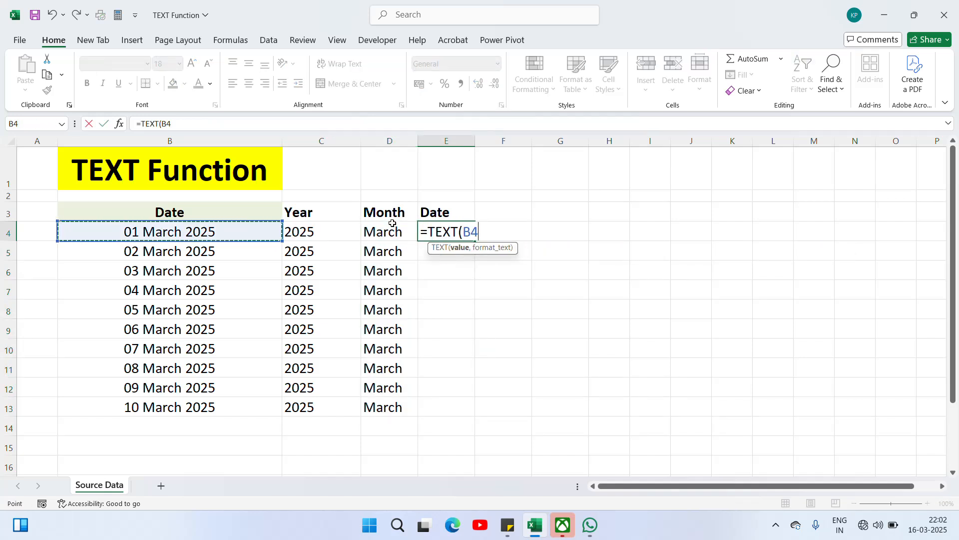
type(",\"")
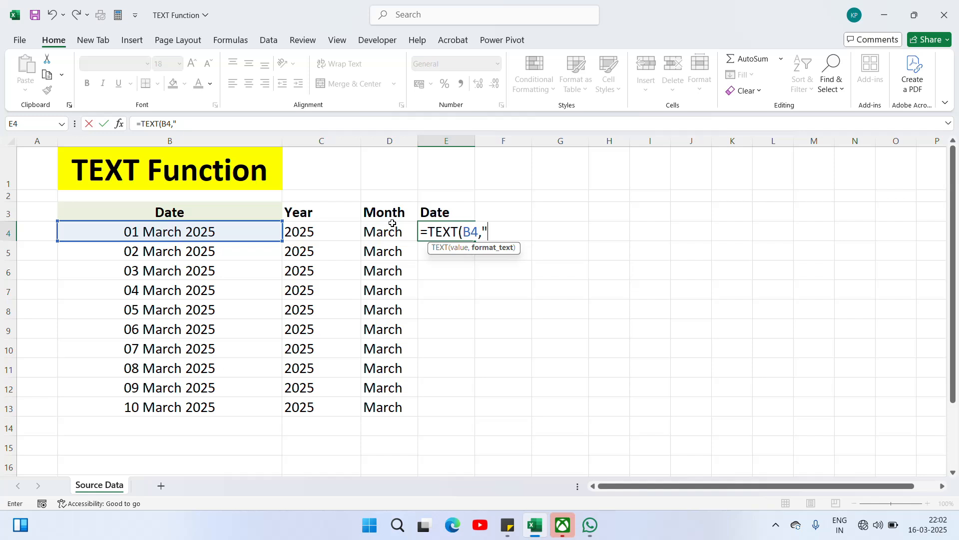
type("DDDD\")")
key("Return")
Shorten the format code in the E4 formula to "DD" to return the two-digit day
key("Up")
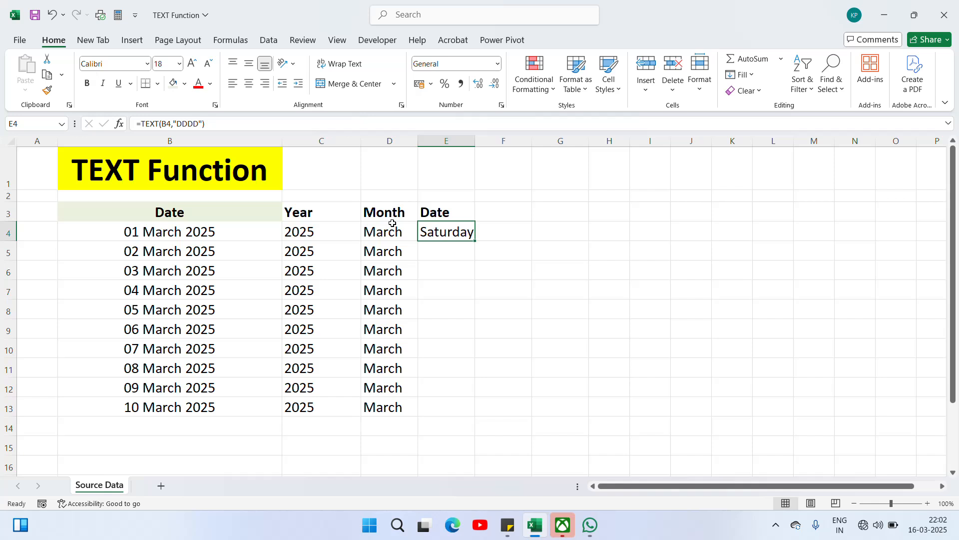
key("F2")
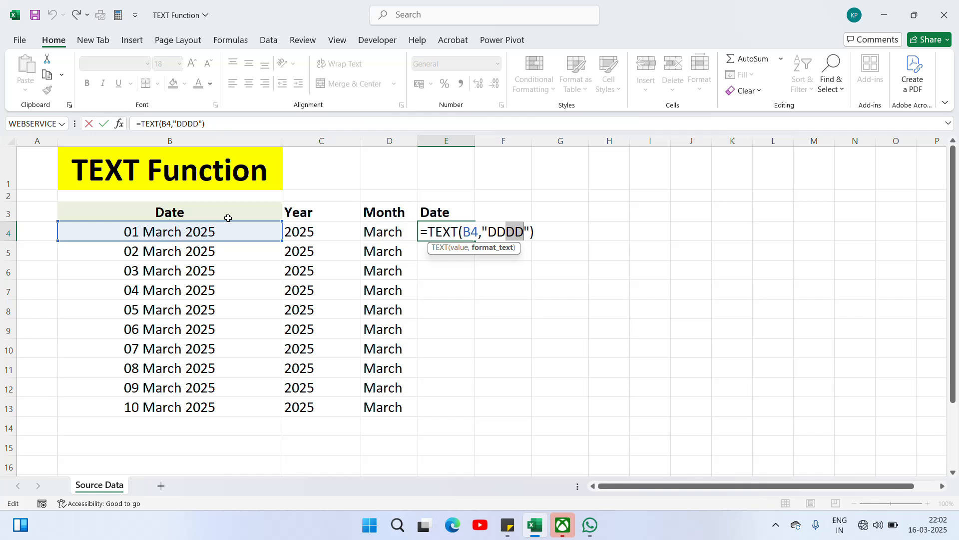
key("Delete")
key("Delete")
key("Return")
Copy the "DD" day formula from E4 down through E13
key("Up")
key("ctrl+c")
key("Left")
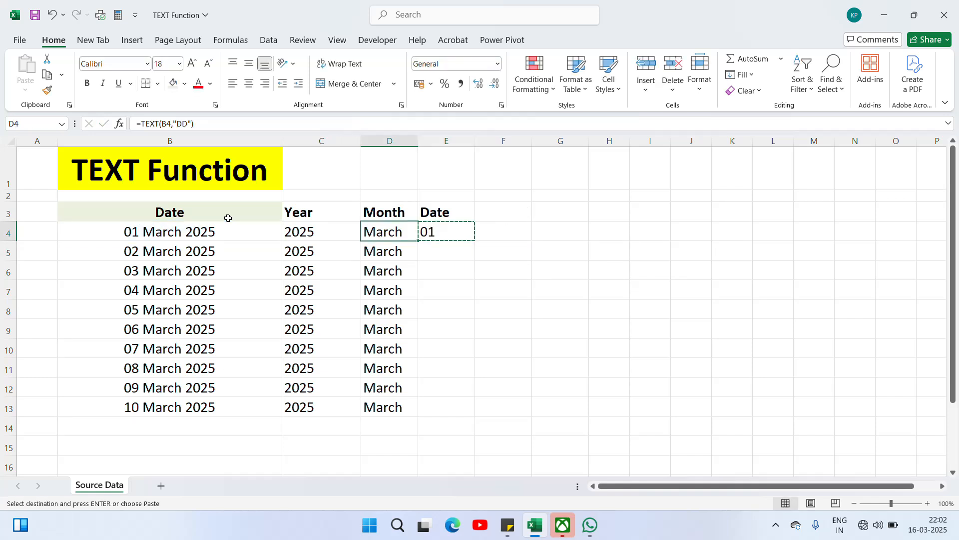
key("ctrl+Down")
key("Right")
key("ctrl+shift+Up")
key("ctrl+v")
key("Escape")
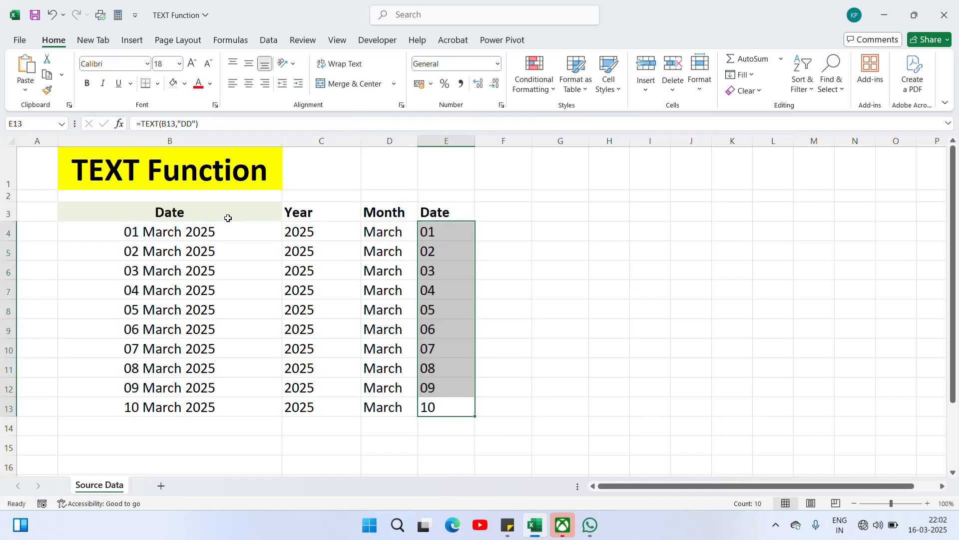
Review the extracted year, month and day in row 4 against their headers and the source date in B4
key("ctrl+Up")
key("Down")
key("Left")
key("Left")
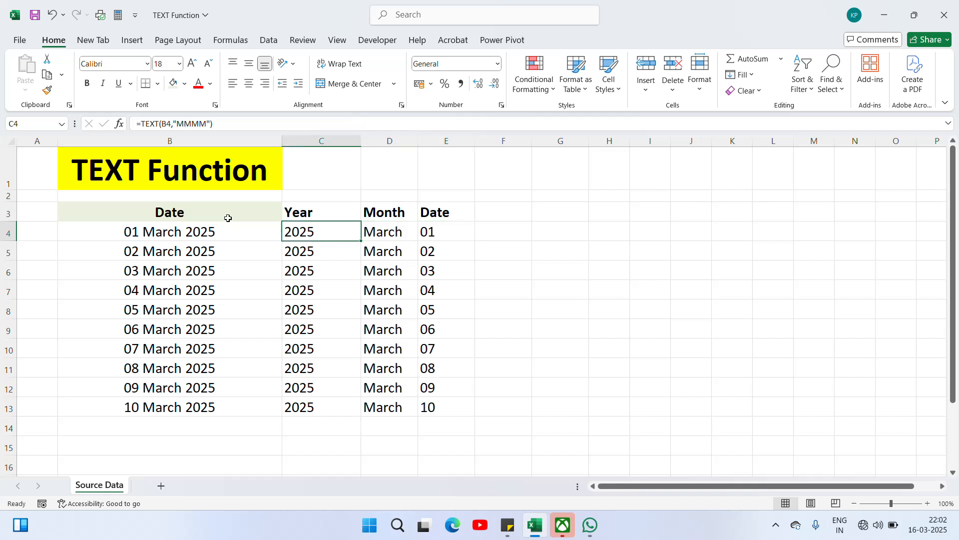
key("Right")
key("Right")
key("Left")
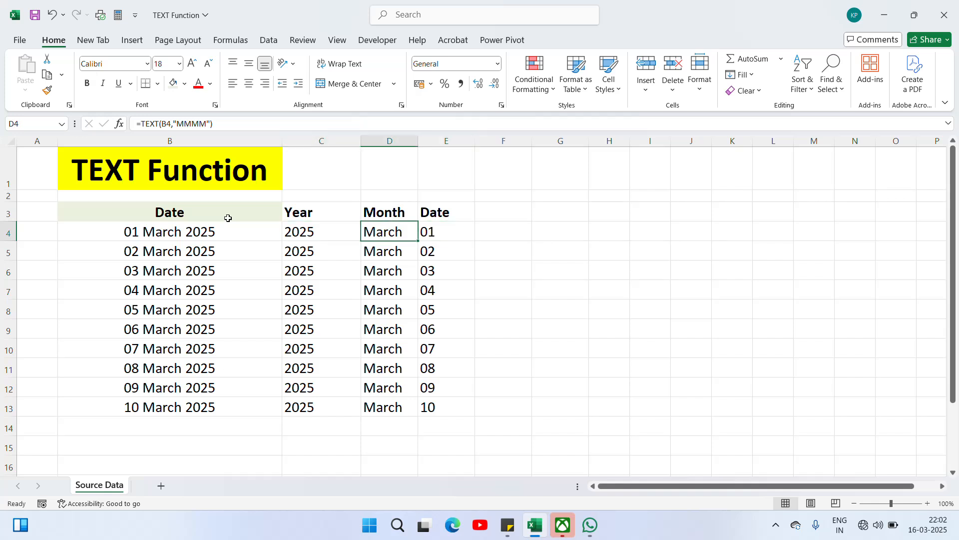
key("Left")
key("Up")
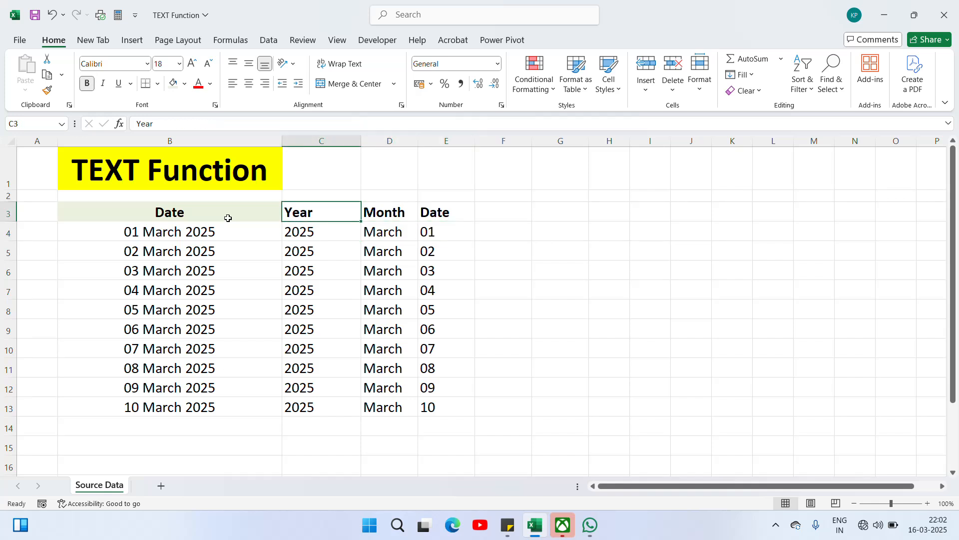
key("Right")
key("Right")
key("Right")
key("Right")
key("Left")
key("Down")
key("Up")
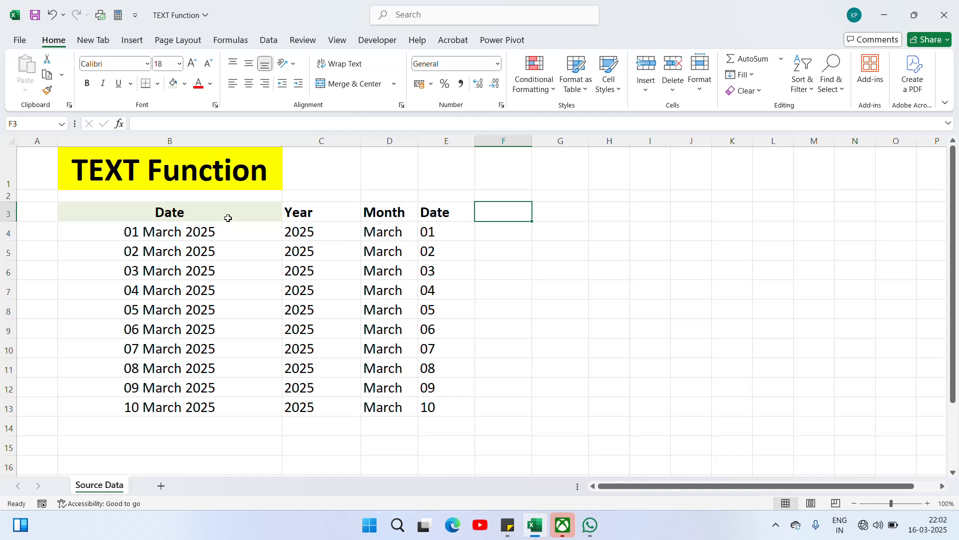
key("Down")
key("Left")
key("Left")
key("Left")
key("Left")
key("Left")
key("Right")
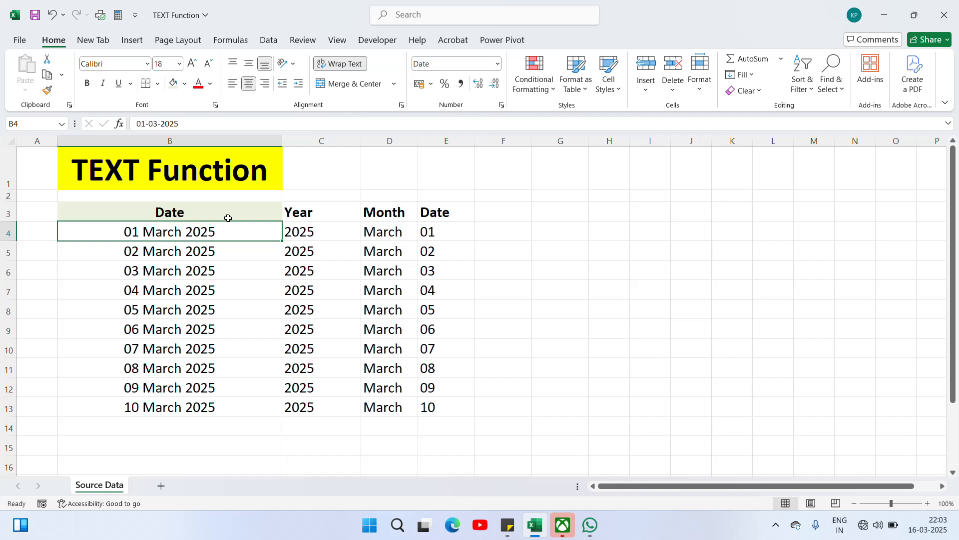
Replace the source date column's header in B3 with DDMMYY
key("Up")
key("Up")
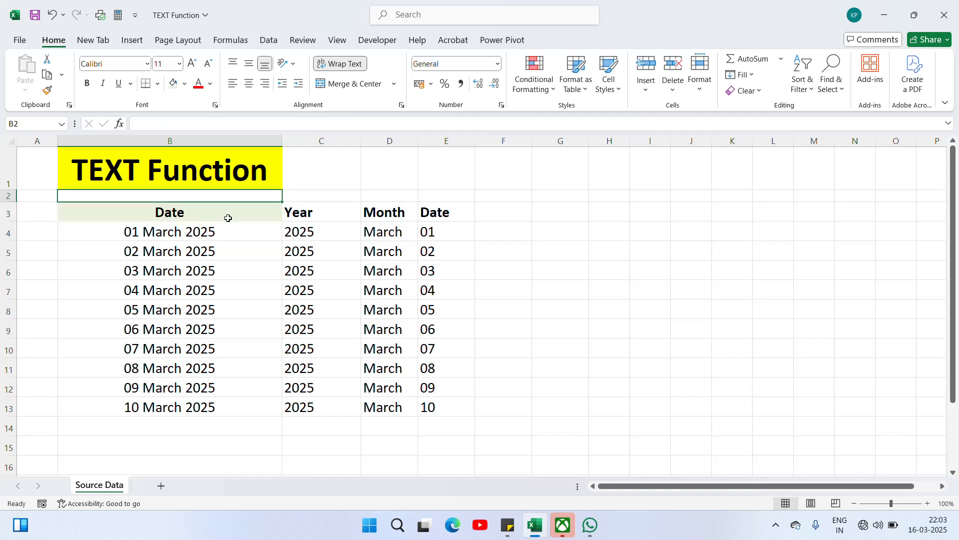
key("Down")
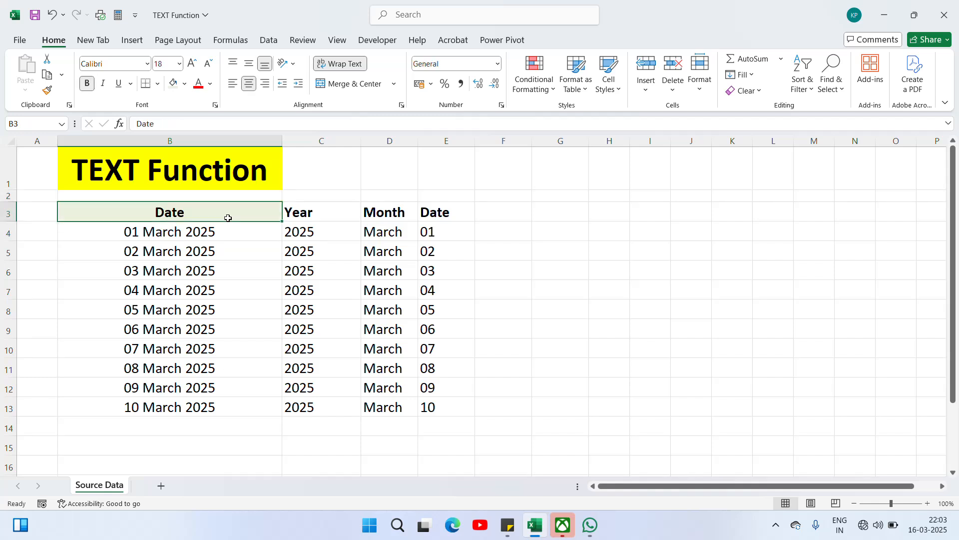
type("DD")
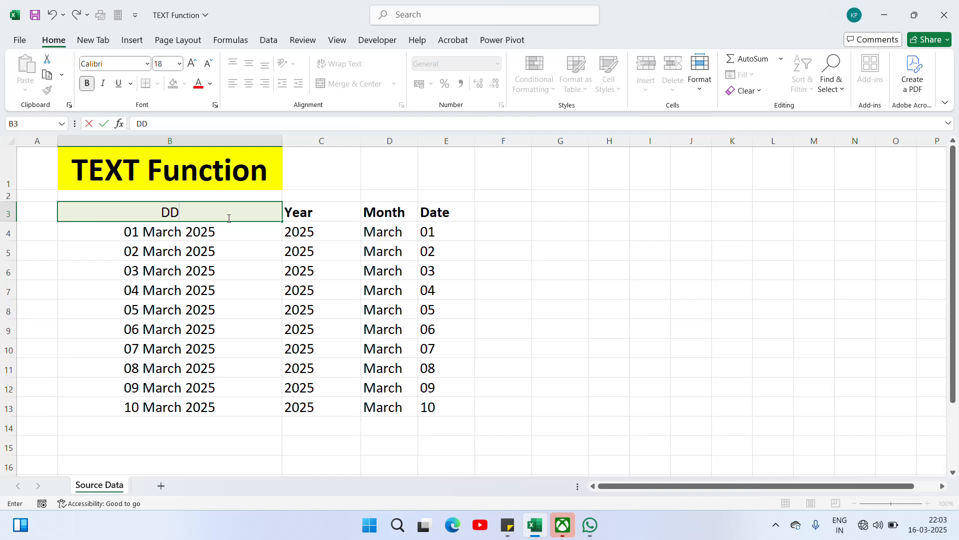
type("MMUU")
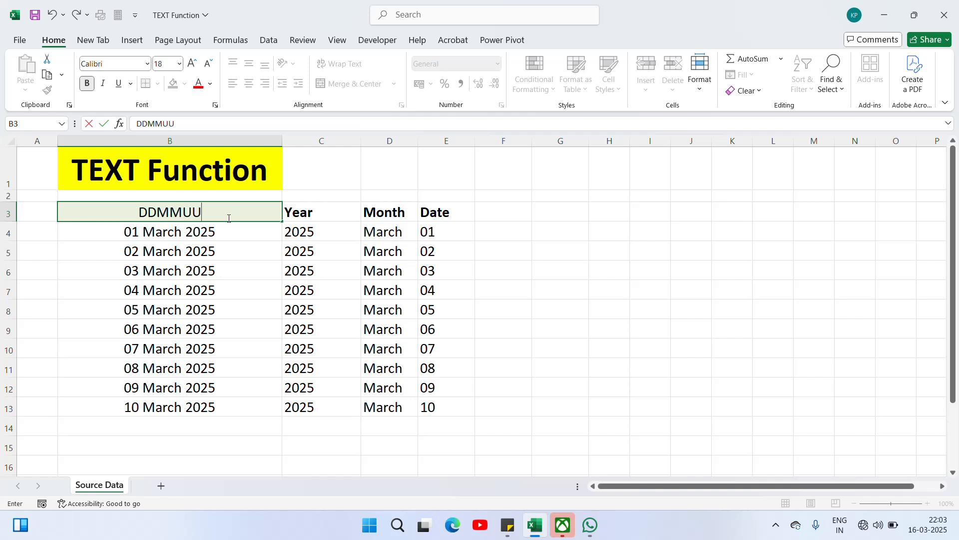
key("BackSpace")
key("BackSpace")
type("YY")
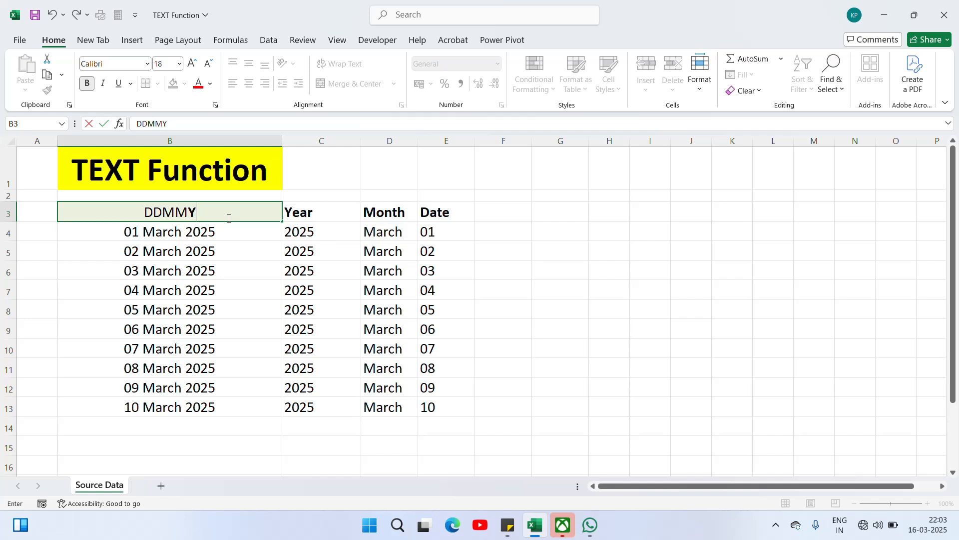
key("Return")
Enter the header YYMMDD in F3 and autofit the width of column F
key("Up")
key("Right")
key("Right")
key("Right")
key("Right")
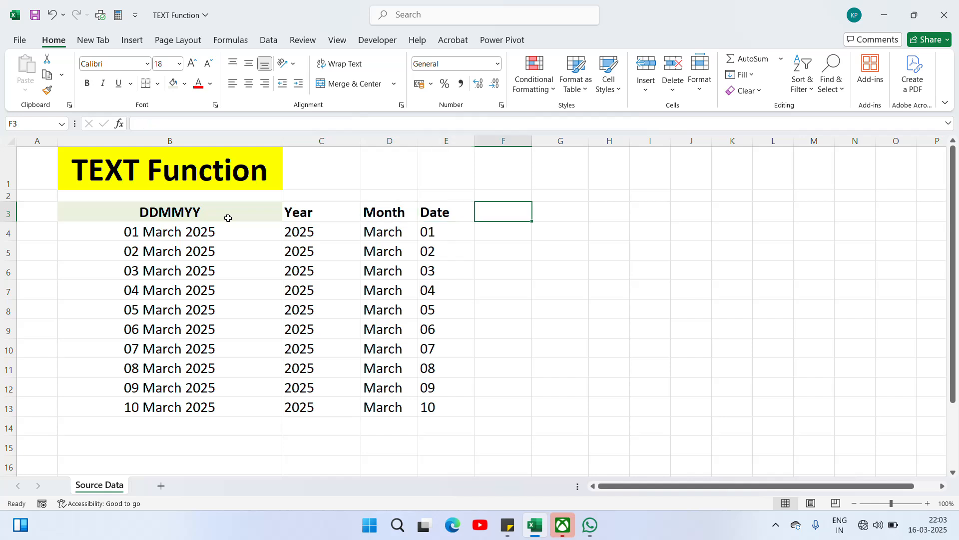
key("Left")
key("Left")
key("Left")
key("Right")
key("Right")
key("Right")
type("YY")
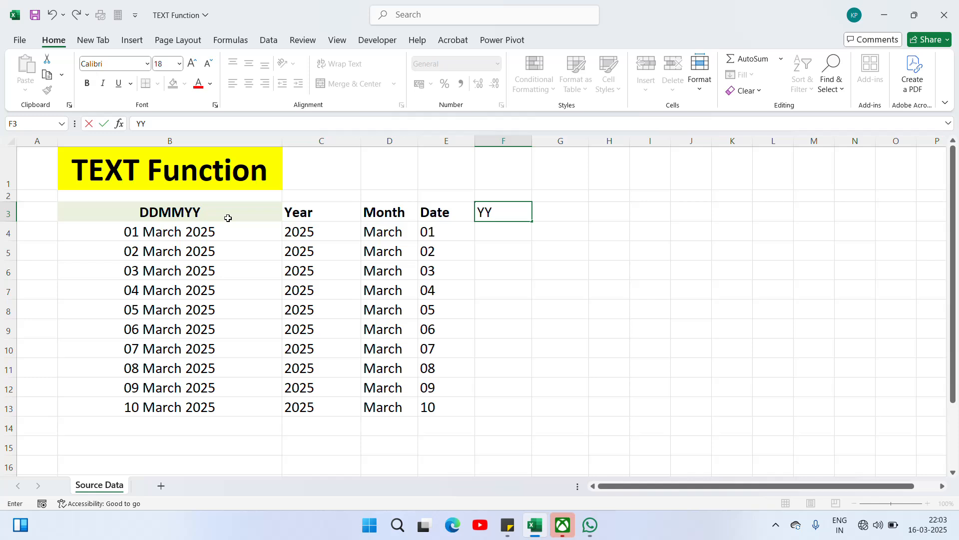
type("MMDD")
key("Return")
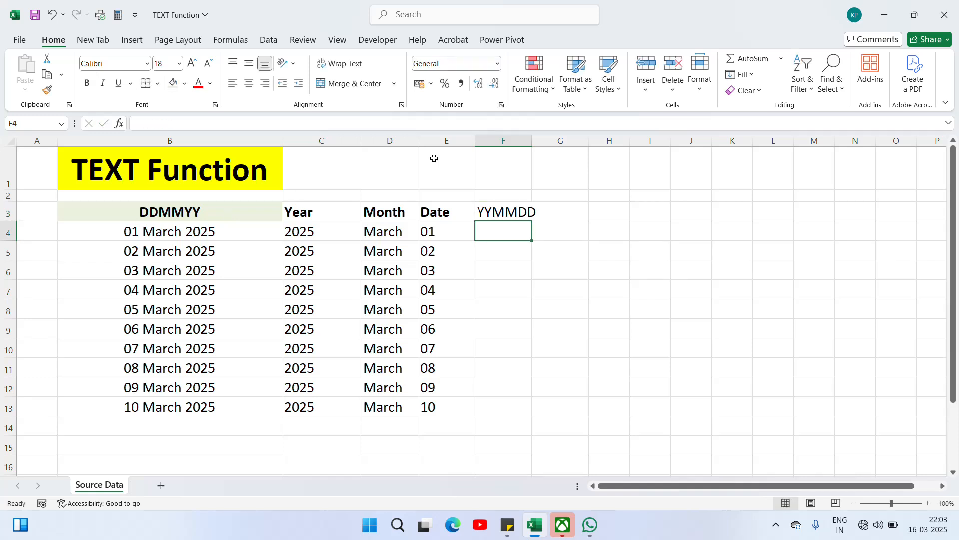
double_click(531, 140)
Enter =TEXT(B4,"yyyy-mmm-dd") in F4 to rearrange the date as year, abbreviated month and day
type("=tex")
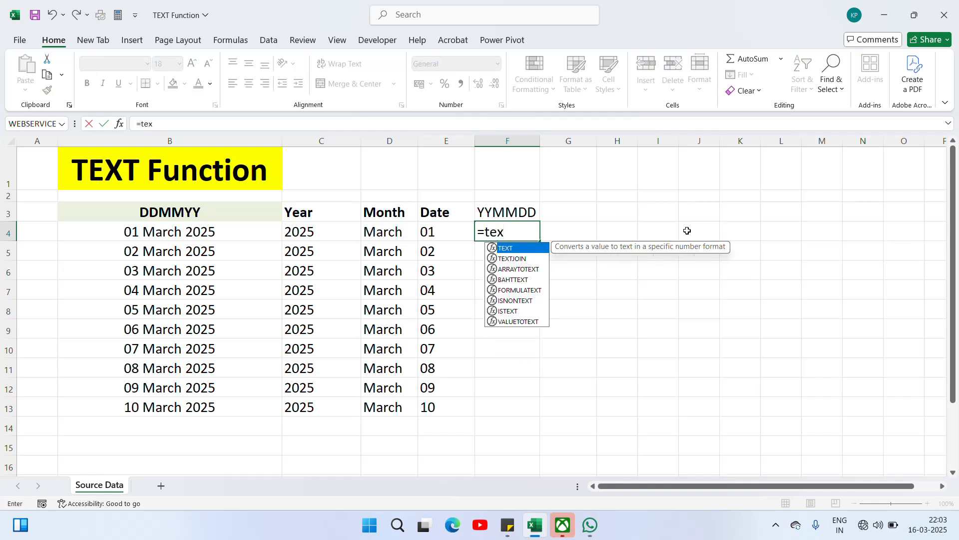
key("Tab")
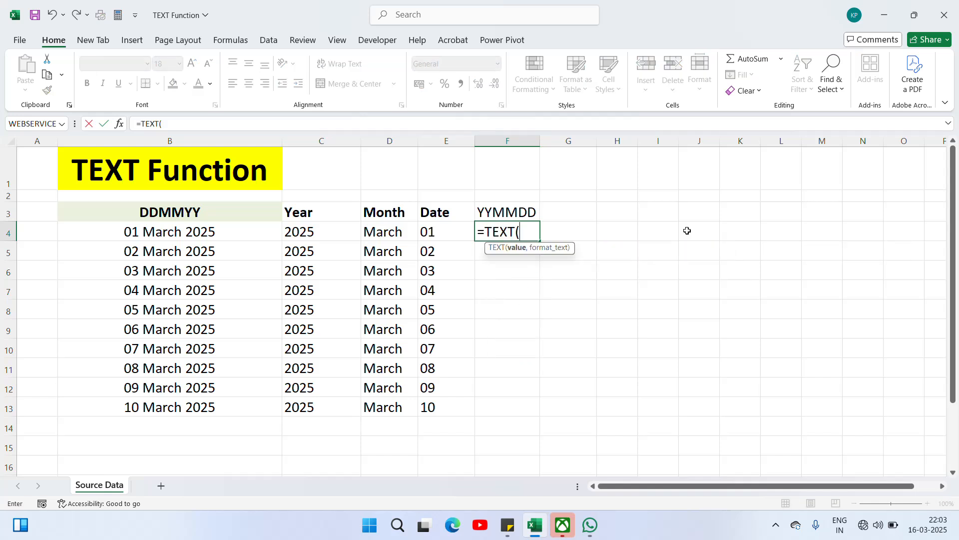
key("Left")
key("Left")
key("Left")
key("Left")
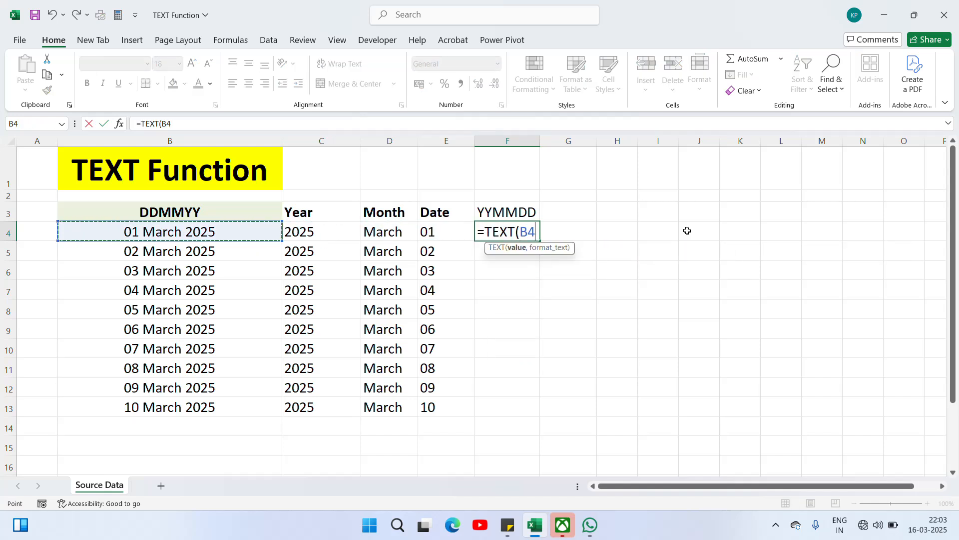
type(",")
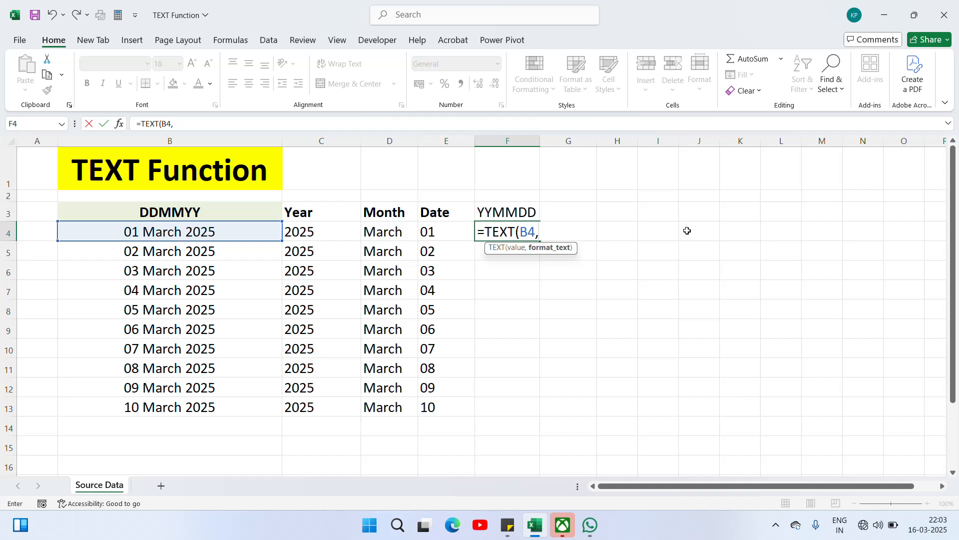
type("\"yyyy")
type("-mmm")
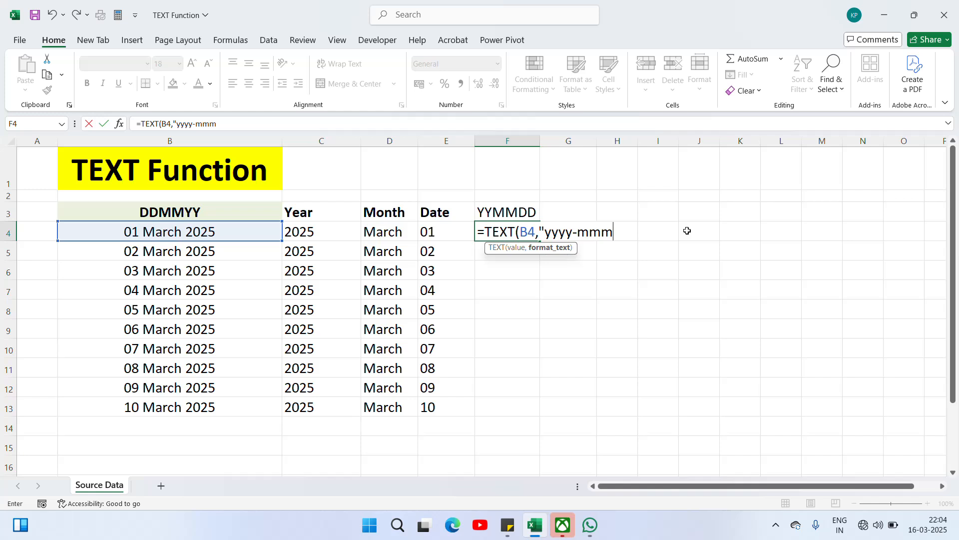
type("m")
key("BackSpace")
type("-dd\")")
key("Return")
Copy the "yyyy-mmm-dd" formula from F4 down through F13
key("Up")
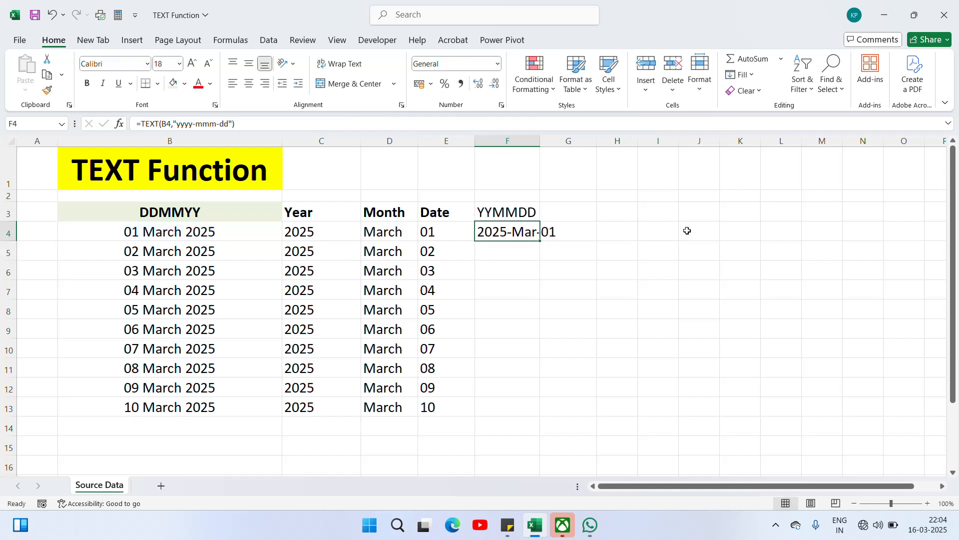
key("ctrl+c")
key("Left")
key("ctrl+Down")
key("Right")
key("ctrl+shift+Up")
key("ctrl+v")
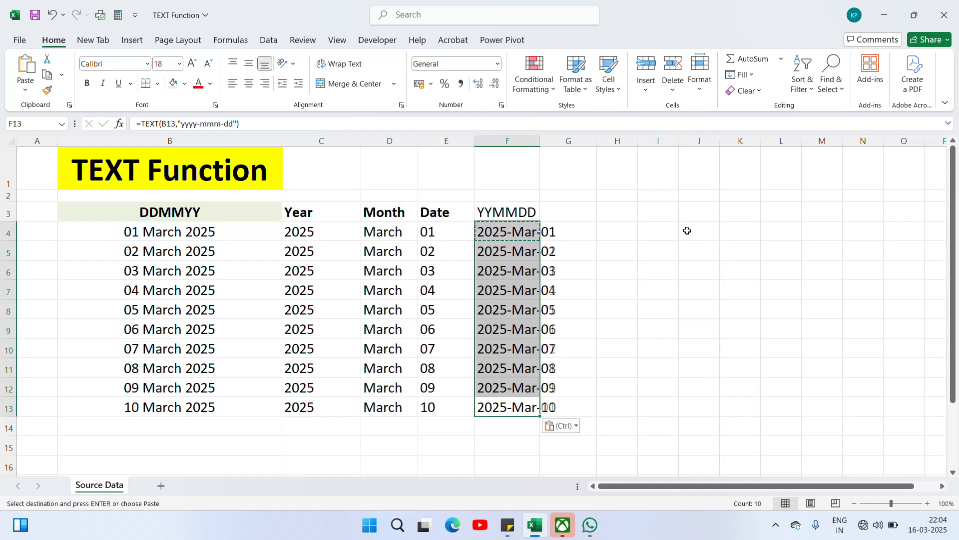
key("Escape")
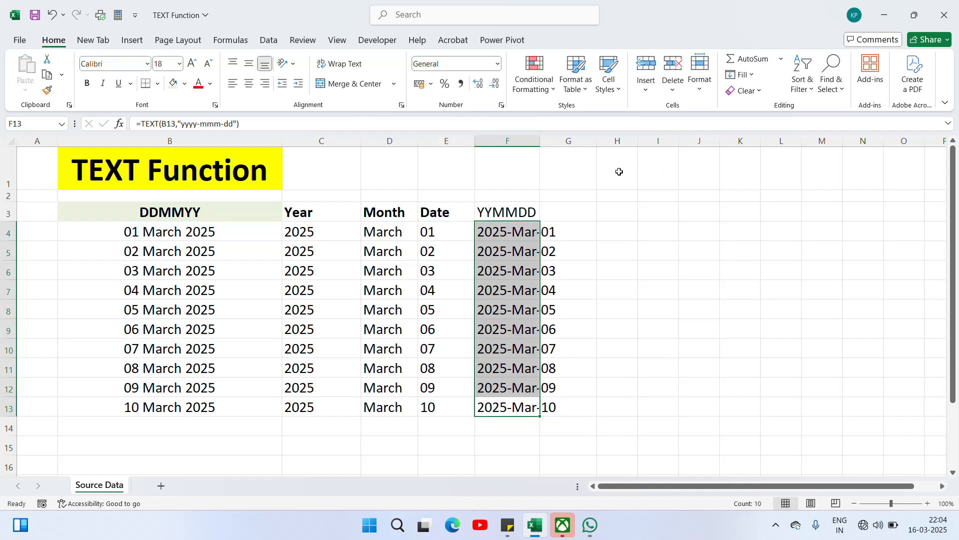
Autofit column F to the reformatted dates and make the YYMMDD header in F3 bold
double_click(540, 142)
left_click(595, 221)
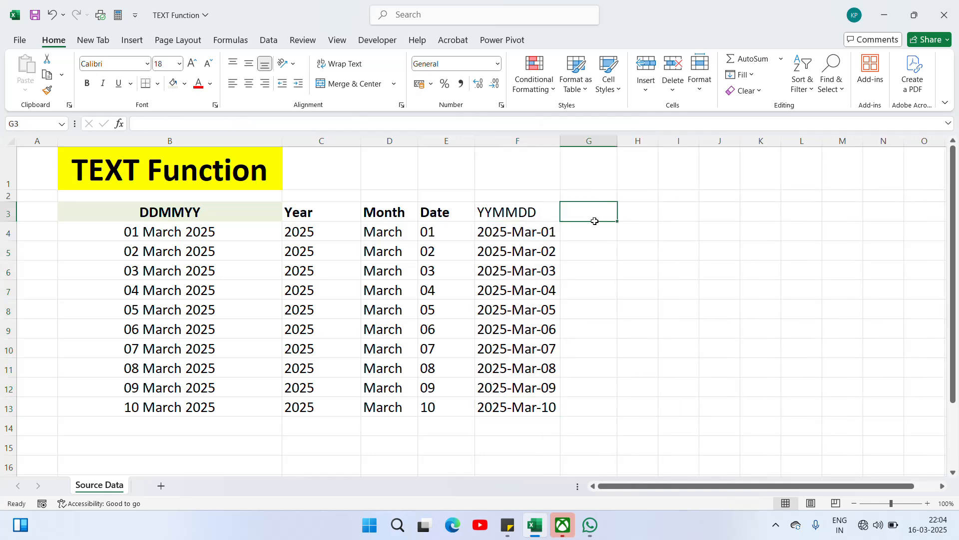
left_click(894, 505)
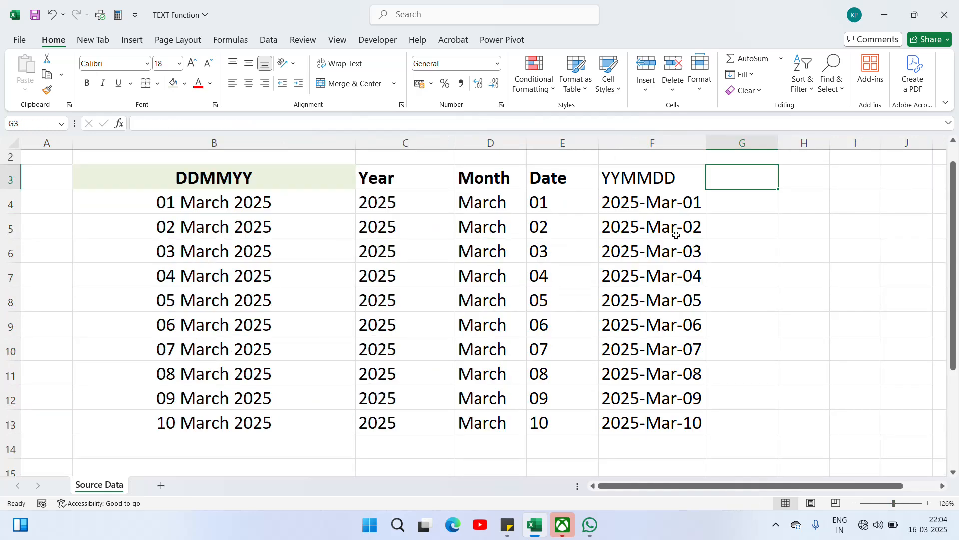
left_click(642, 182)
key("ctrl+b")
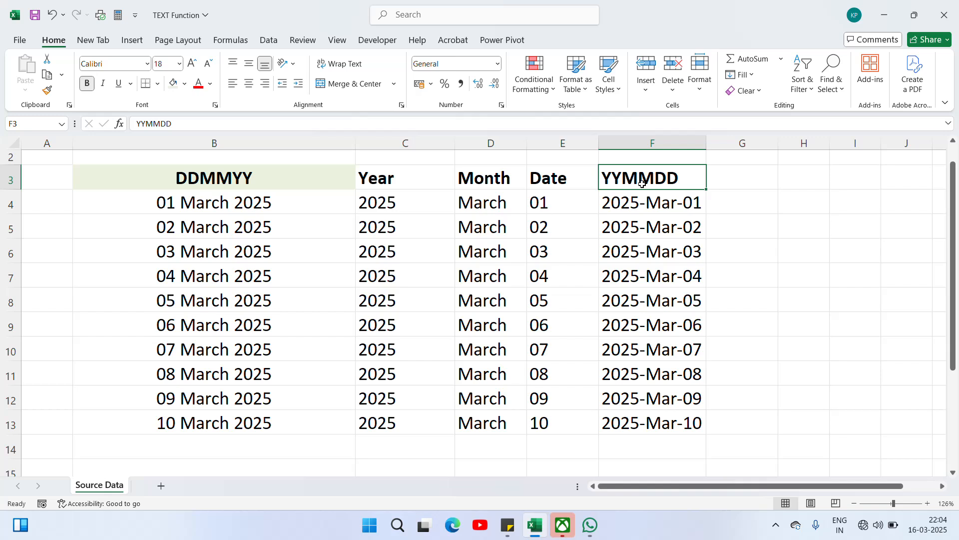
Review the reformatted date formula in F4 and the month formula in D4
key("Down")
key("Down")
key("Up")
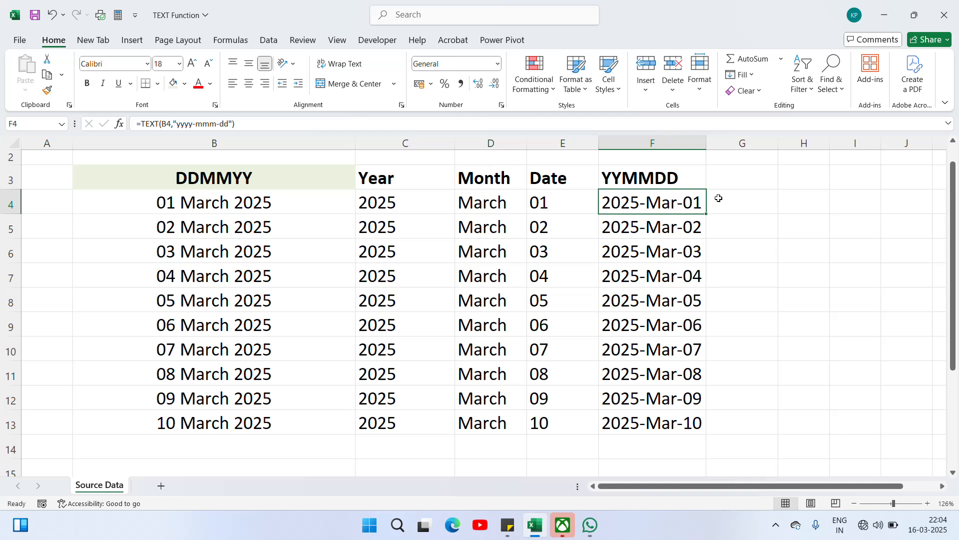
key("Up")
key("Up")
key("Up")
key("Down")
key("Down")
key("Down")
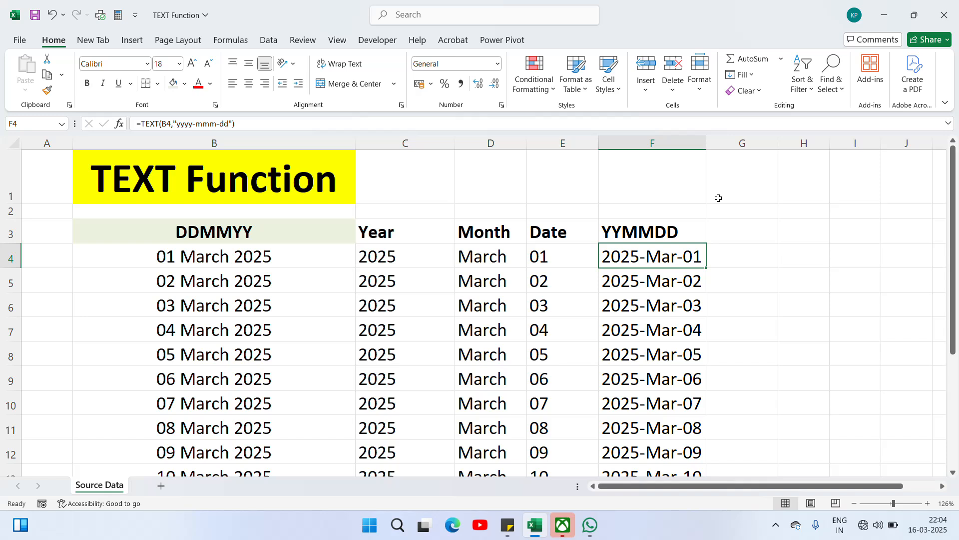
key("Left")
key("Left")
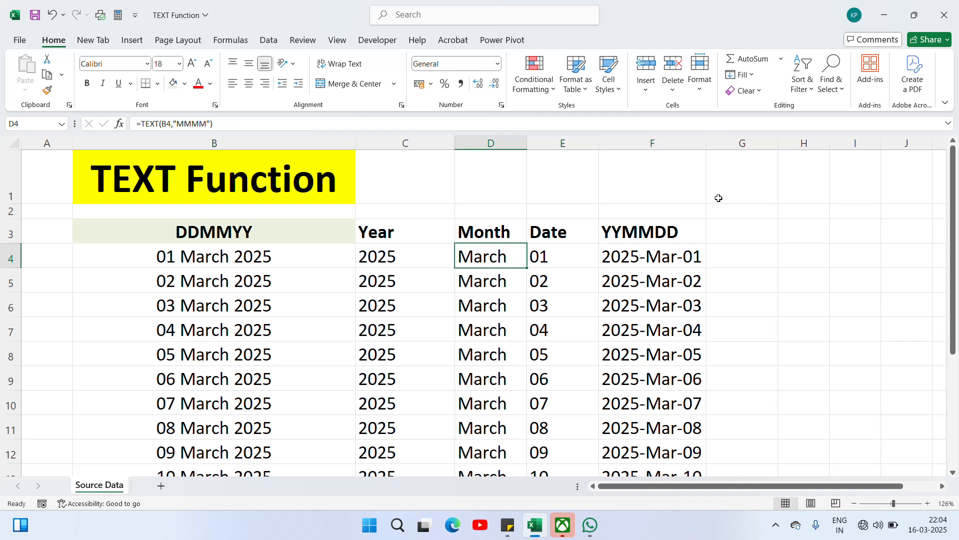
Change the F4 formula to =TEXT(B4,"yyyy mmm dd") so spaces separate the year, month and day
key("Left")
key("Left")
key("Left")
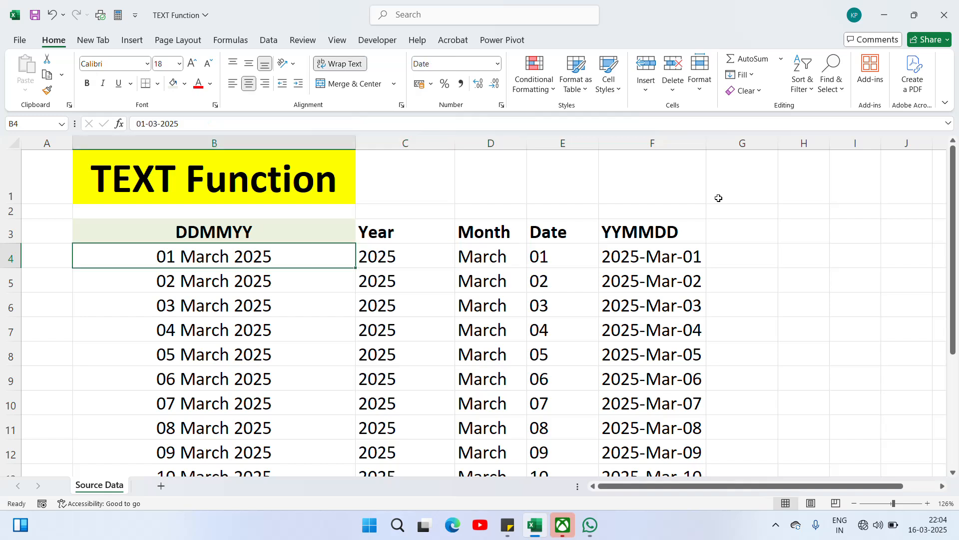
key("Right")
key("Right")
key("Right")
key("Right")
key("Right")
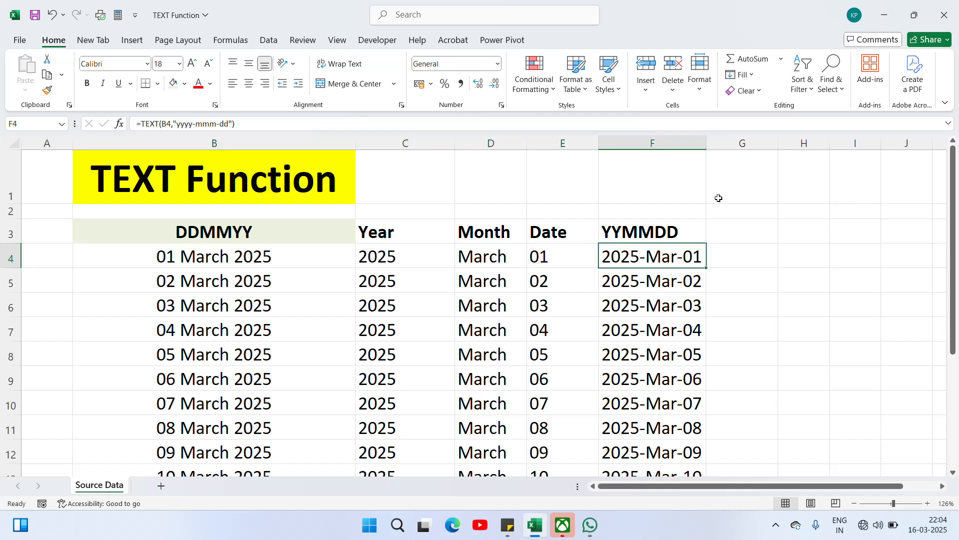
key("F2")
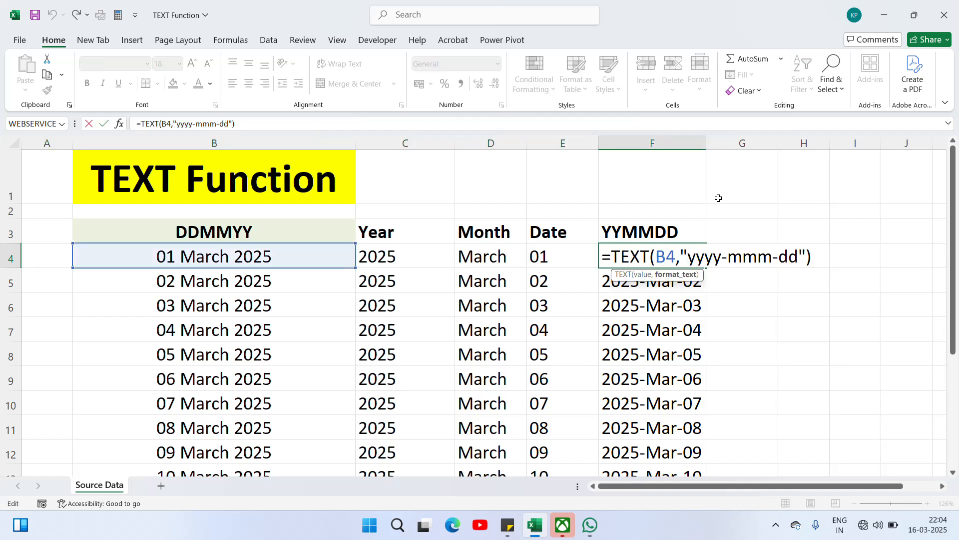
key("Left")
key("Left")
key("Left")
key("Left")
key("Left")
key("Left")
key("Left")
key("Left")
key("Left")
key("Left")
key("Right")
key("Right")
key("BackSpace")
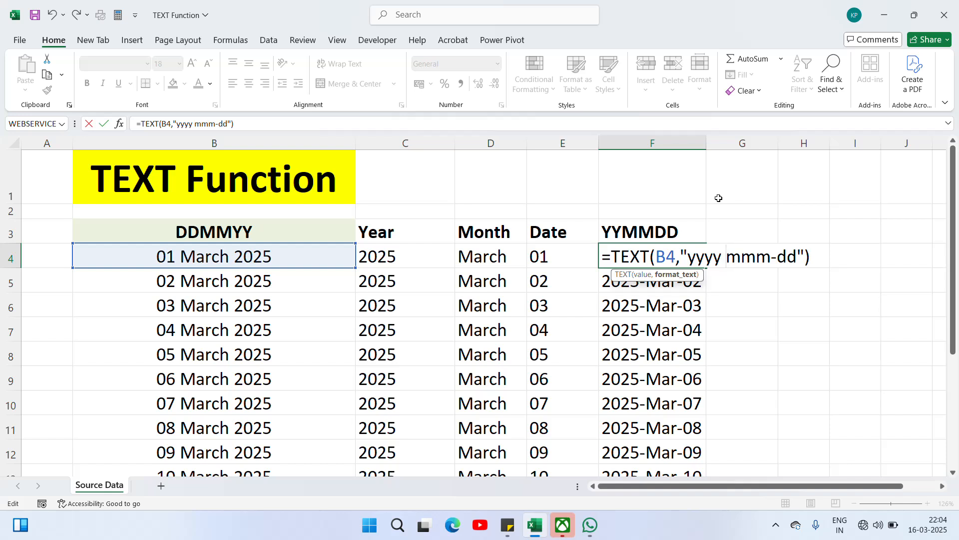
key("Right")
key("Right")
key("Right")
key("shift+Right")
key("Return")
key("Up")
Copy the "yyyy mmm dd" formula from F4 down through F13
key("ctrl+c")
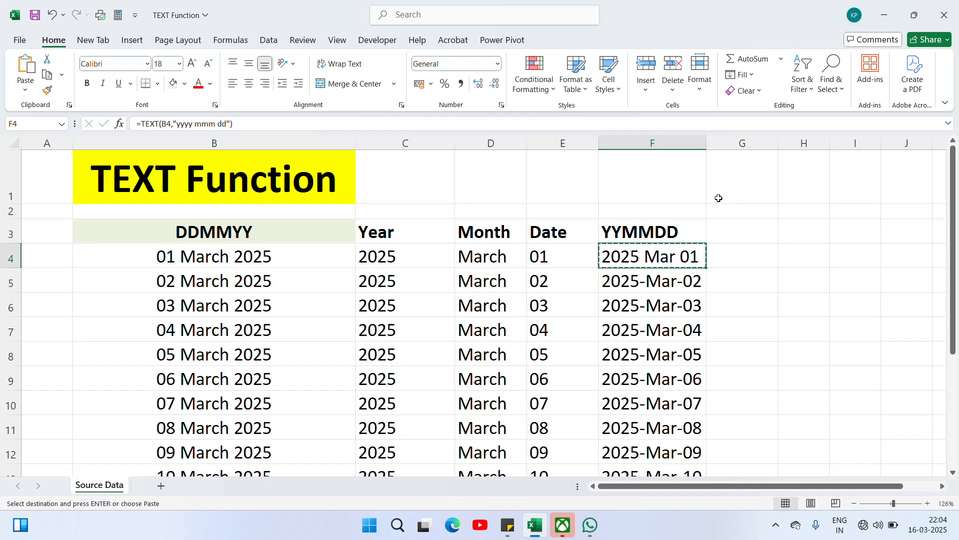
key("ctrl+shift+Down")
key("ctrl+v")
key("Escape")
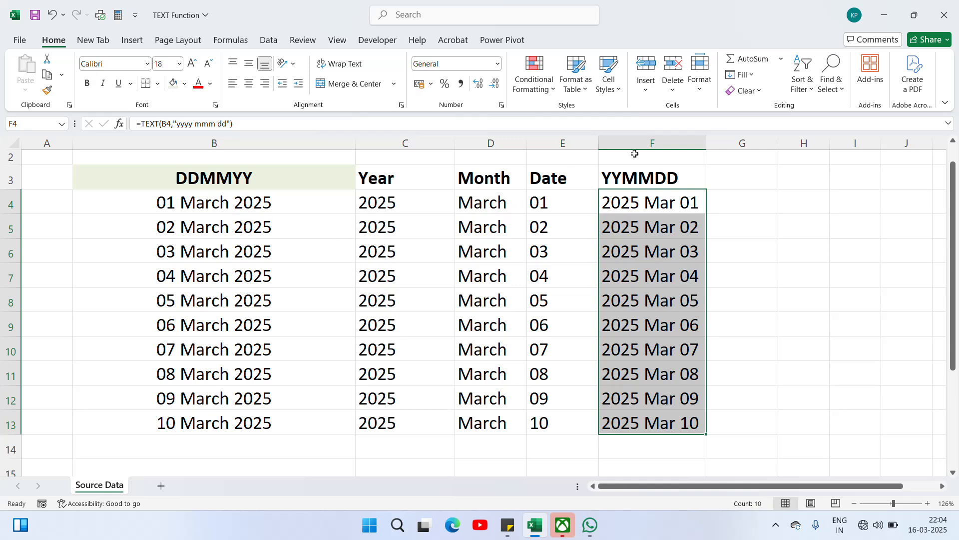
left_click(611, 205)
key("Up")
key("Up")
key("Up")
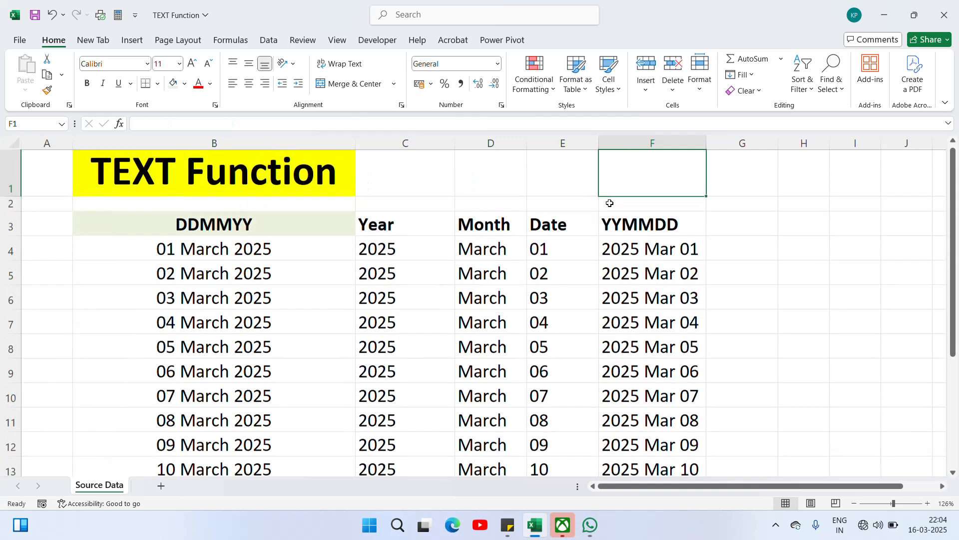
Change the F4 formula to =TEXT(B4,"yyyy/mmm/dd") so slashes separate the year, month and day
key("Down")
key("Down")
key("Down")
key("F2")
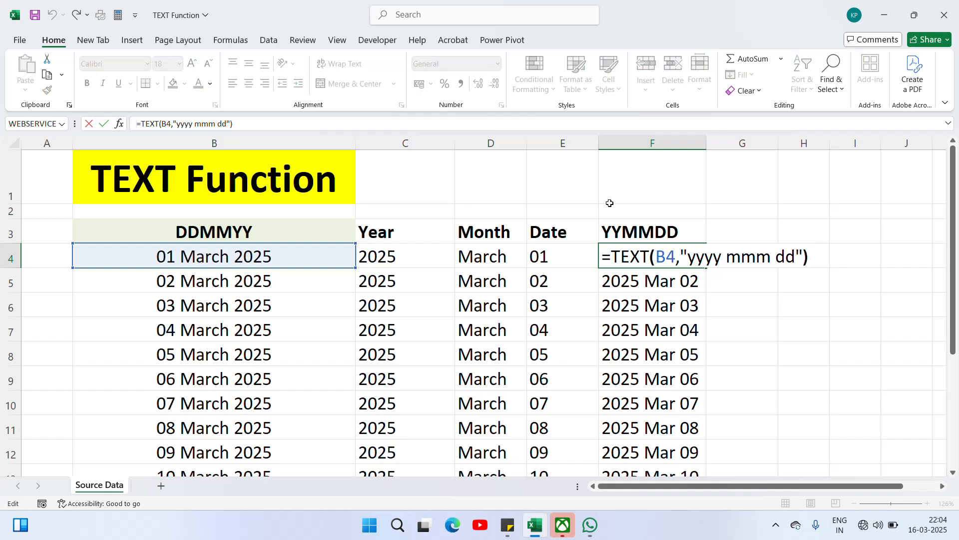
key("Left")
key("Left")
key("Left")
key("Left")
key("Left")
key("Left")
key("Left")
key("Left")
key("Left")
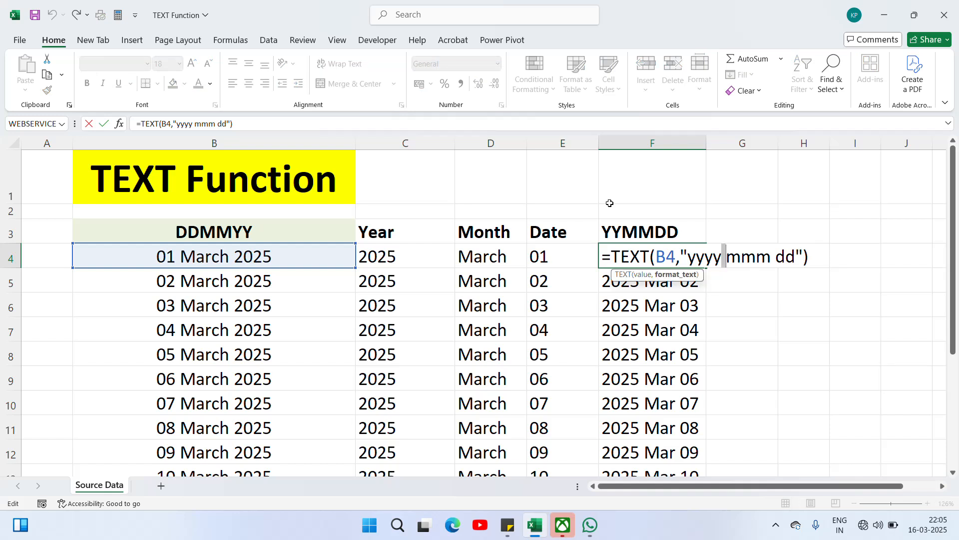
key("Delete")
type("/")
key("Right")
key("Right")
key("Right")
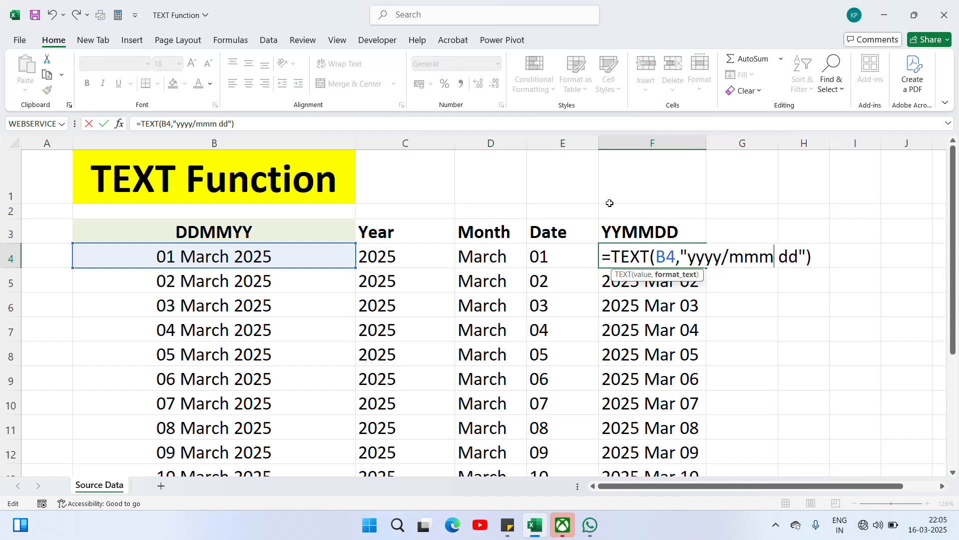
key("Delete")
type("/")
key("Return")
key("Up")
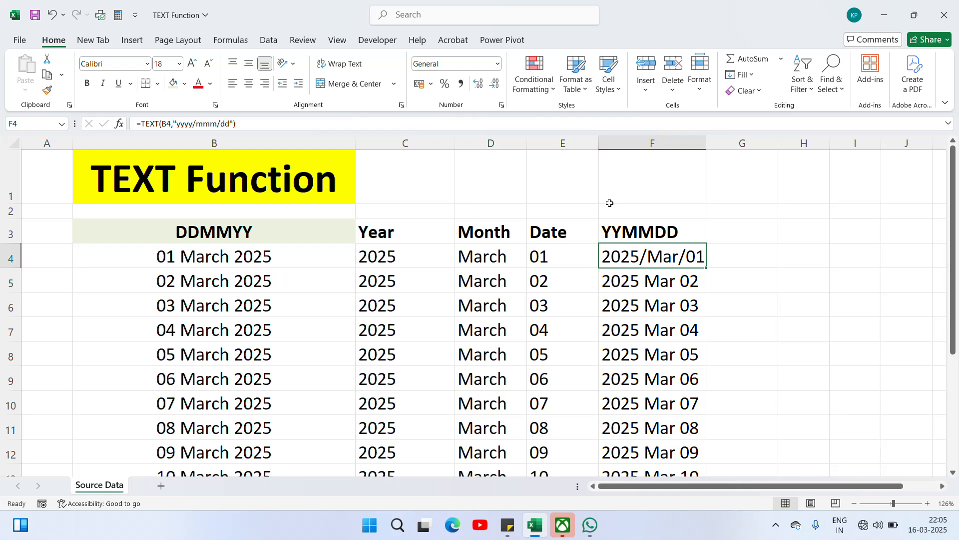
Copy the "yyyy/mmm/dd" formula from F4 down through F13
key("ctrl+c")
key("ctrl+shift+Down")
key("ctrl+v")
key("Escape")
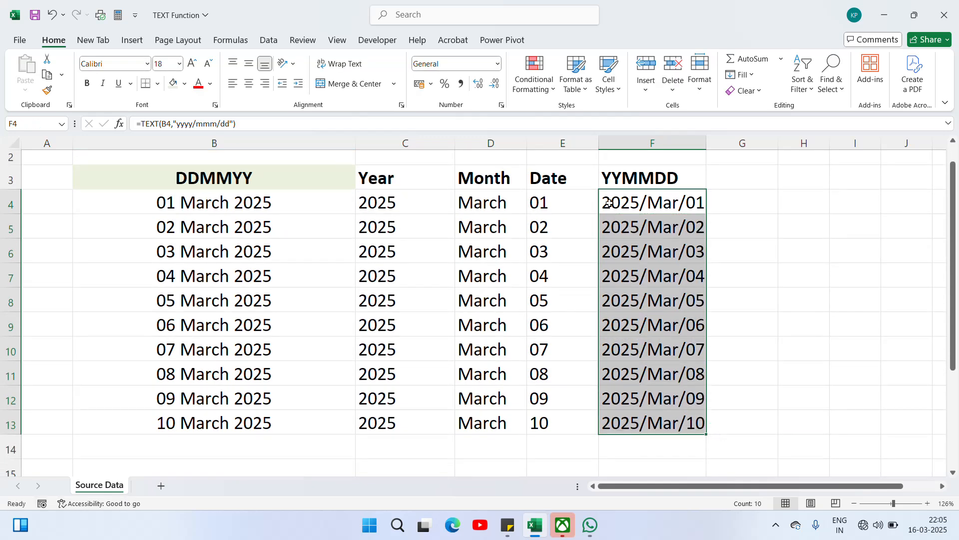
key("Up")
key("Down")
key("Up")
key("Up")
key("Up")
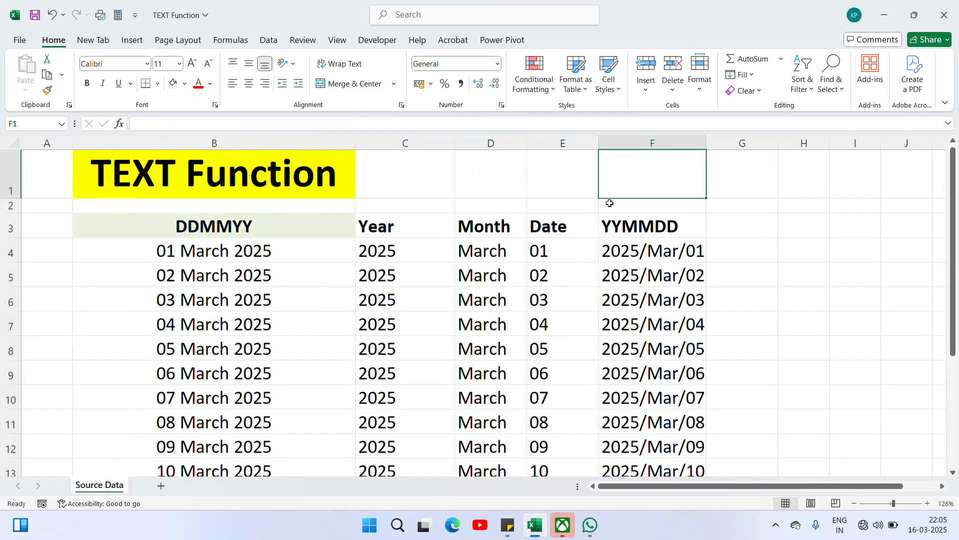
Review the DDMMYY, Year, Month, Date and YYMMDD headers in row 3 and the slash-separated date in F4
key("Down")
key("Down")
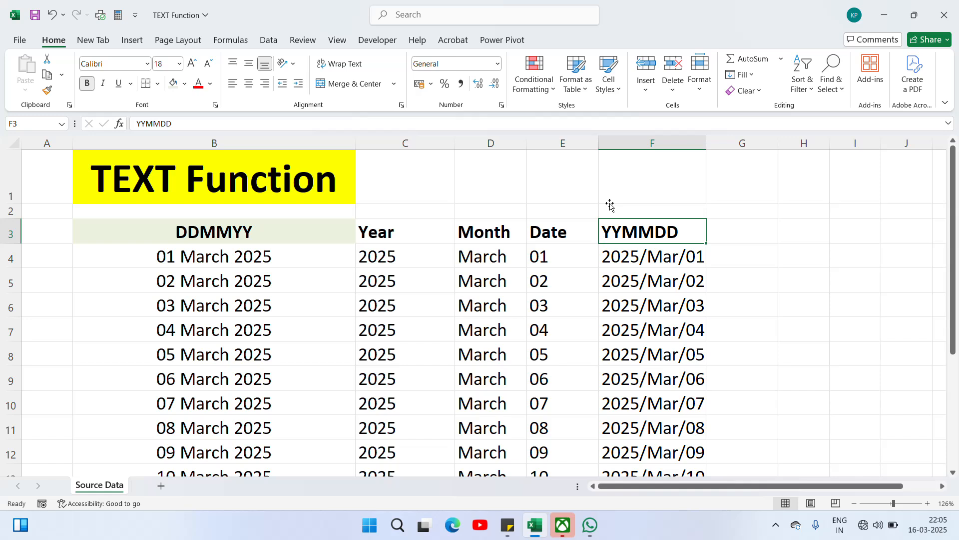
key("Down")
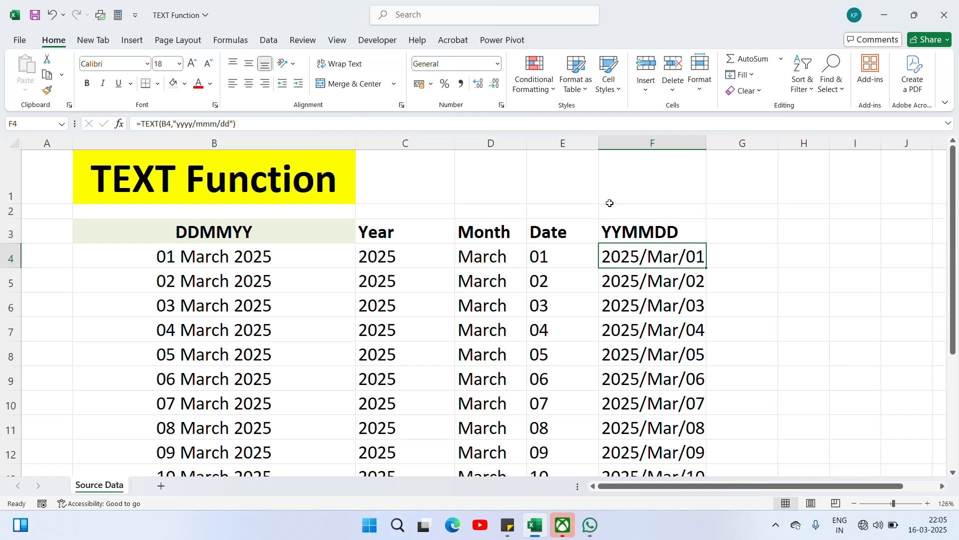
key("Up")
key("Left")
key("Left")
key("Left")
key("Left")
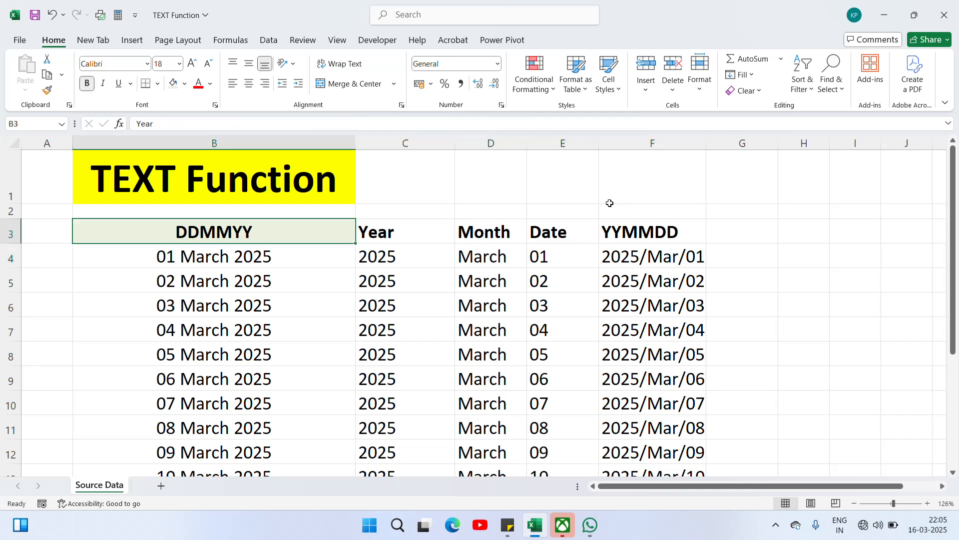
key("Right")
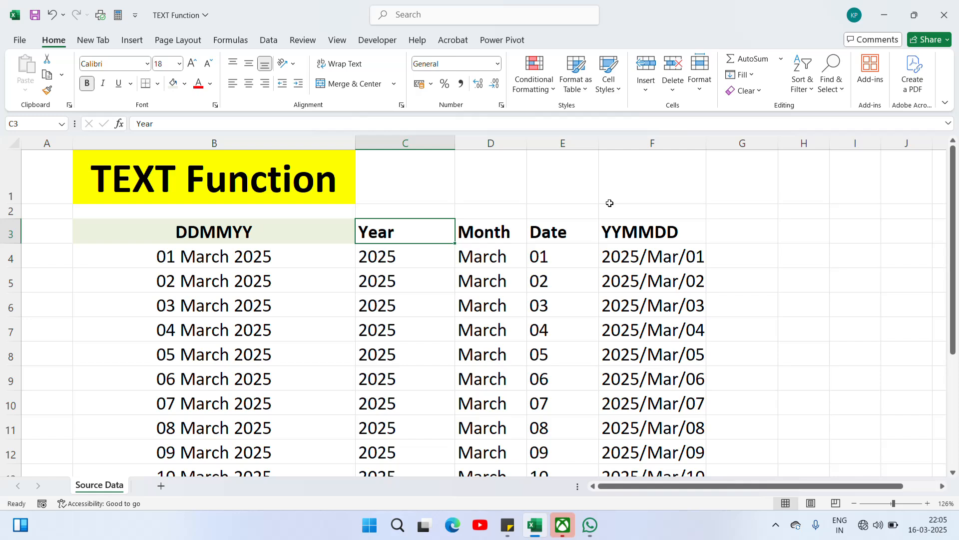
key("Right")
key("Right")
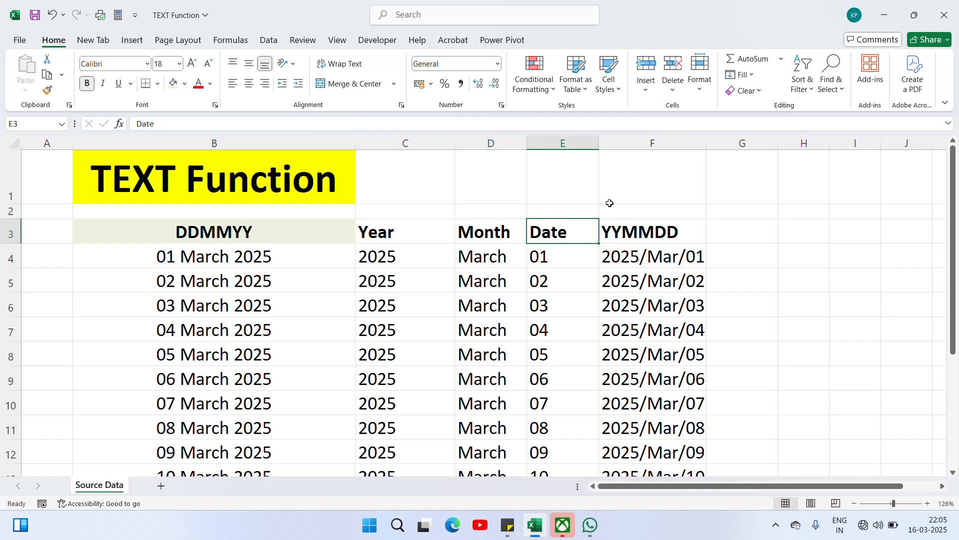
key("Right")
key("Right")
key("Down")
key("Left")
key("Left")
key("Up")
key("Left")
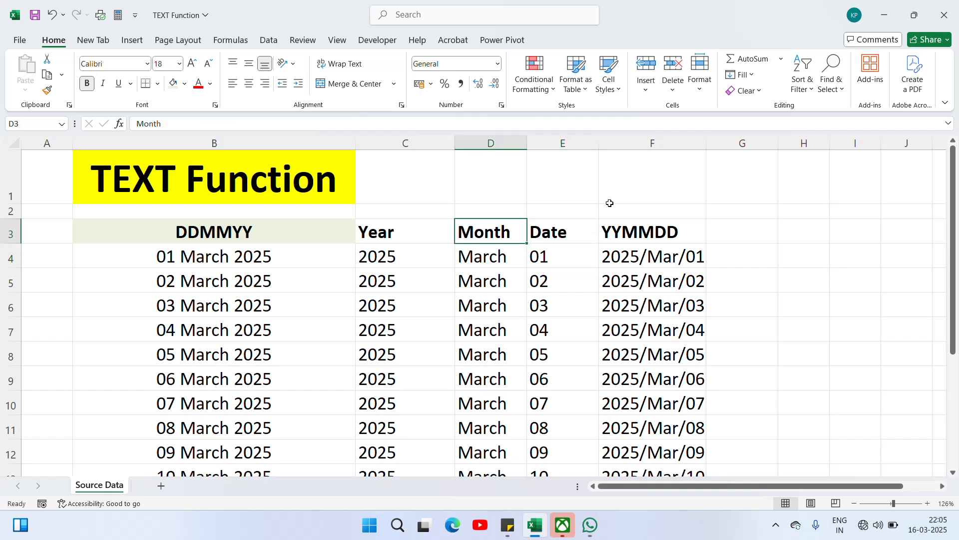
Look over the TEXT Function title row, the year formula in C4 and the DDMMYY source column
key("Left")
key("Left")
key("Up")
key("Up")
key("shift+Right")
key("shift+Right")
key("shift+Right")
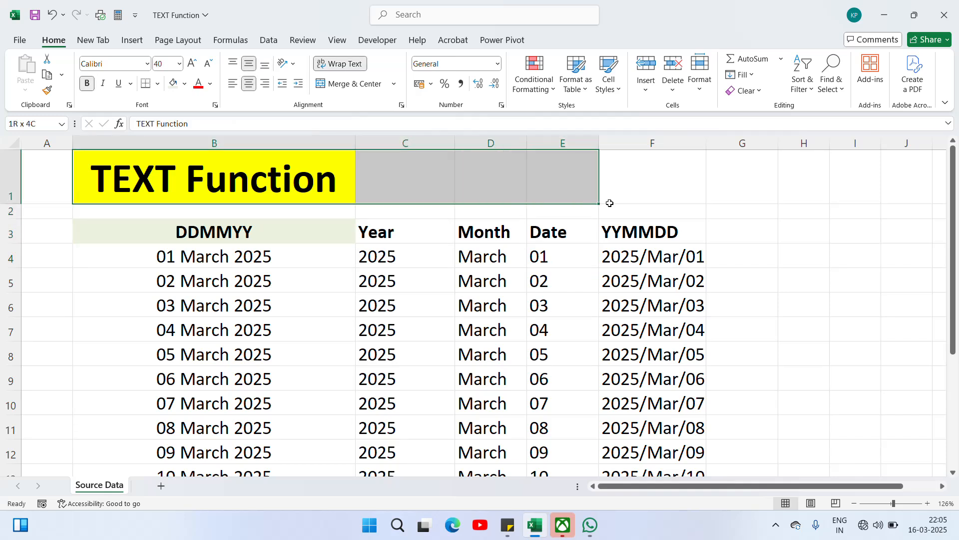
left_click(399, 250)
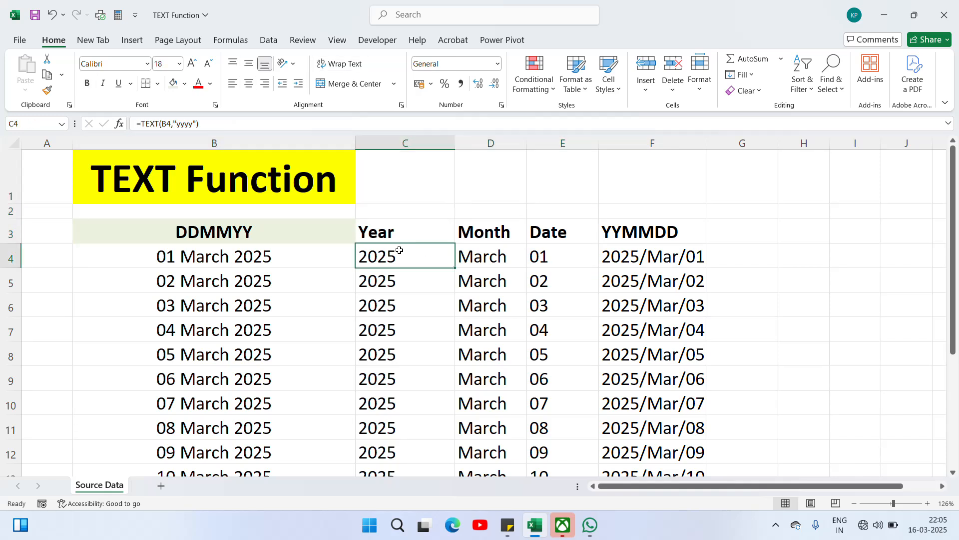
key("Left")
key("Left")
key("Right")
key("Up")
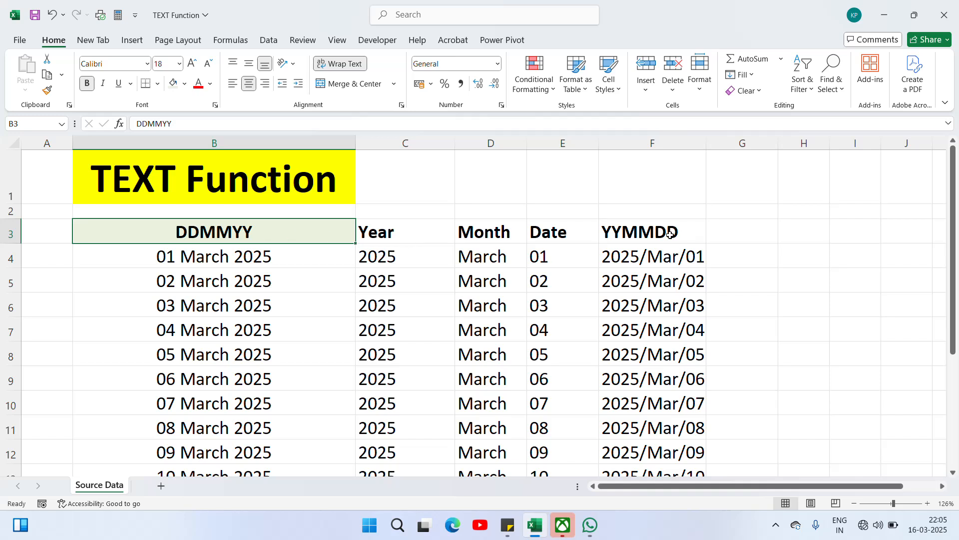
Clear the slash-separated dates from F4 through F13
left_click(670, 235)
key("Down")
key("ctrl+shift+Down")
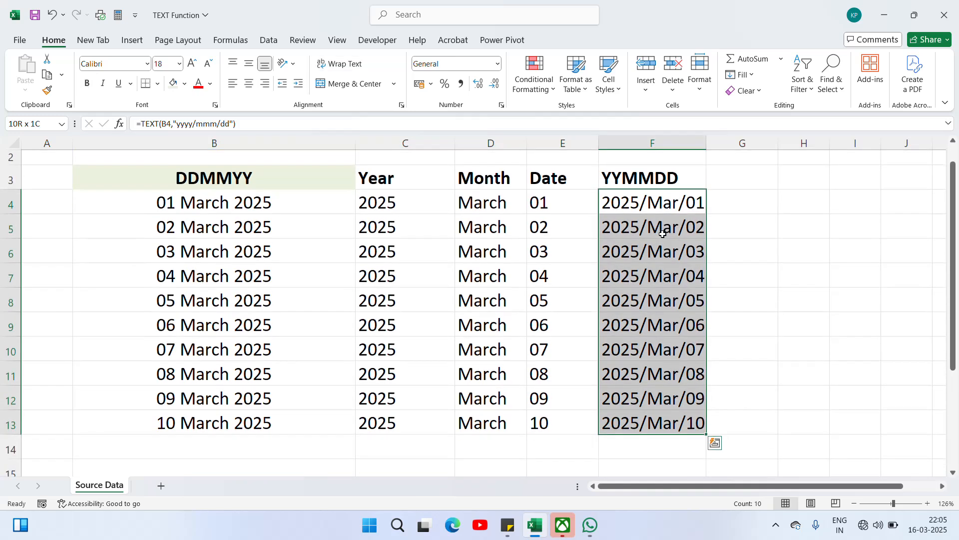
key("Delete")
Replace the header in F3 with MM/DD/YY
key("Up")
key("Up")
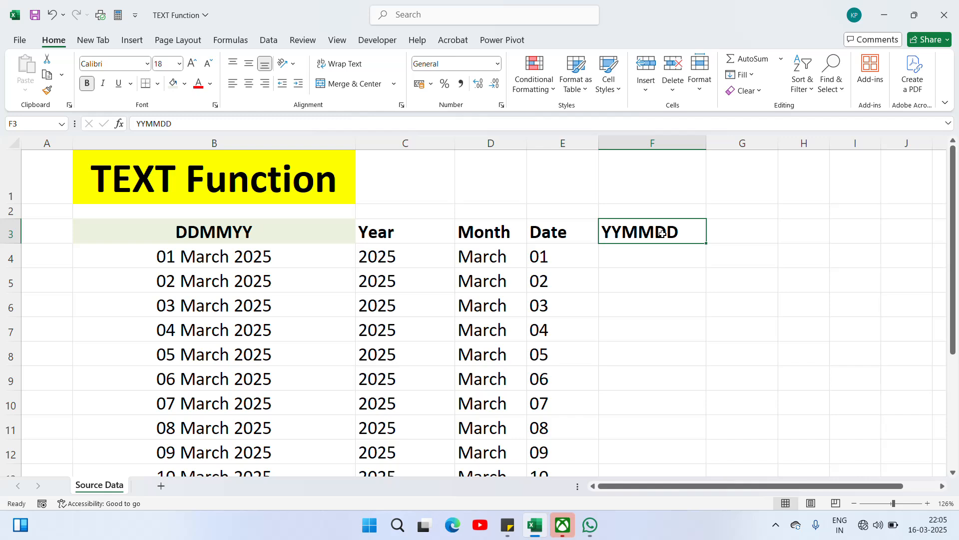
type("MM/FD")
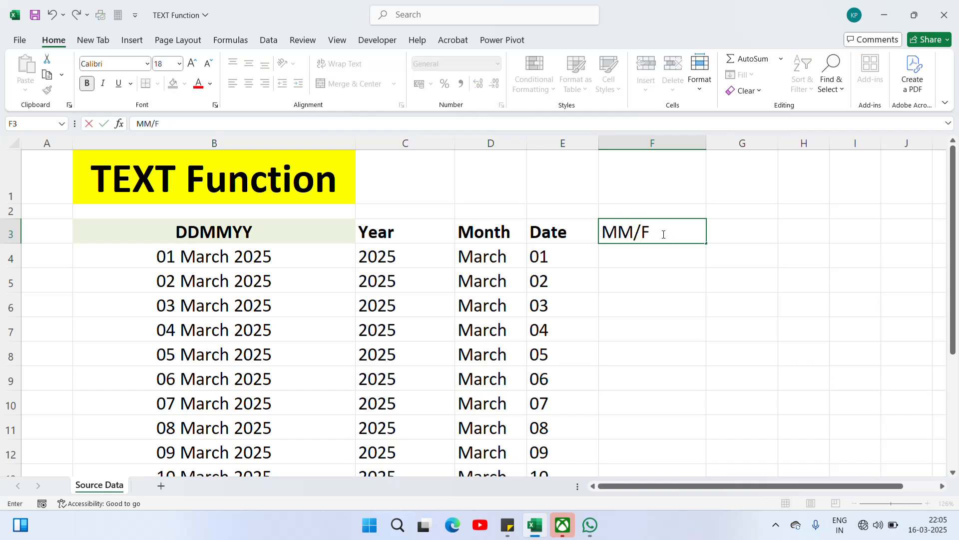
key("BackSpace")
key("BackSpace")
type("DD/YY")
key("Return")
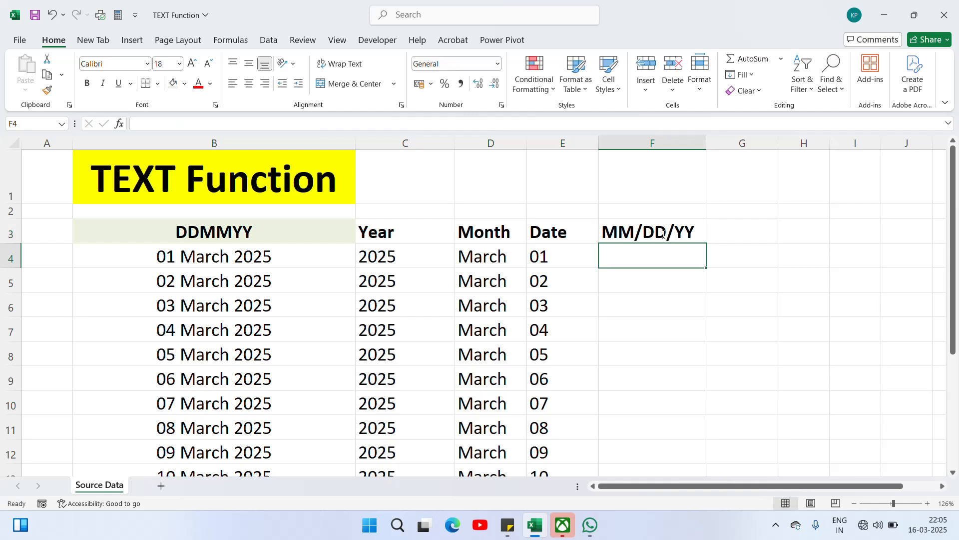
Enter =TEXT(B4,"MM/DD/YY") in F4 to rearrange the date as month, day and two-digit year
type("=te")
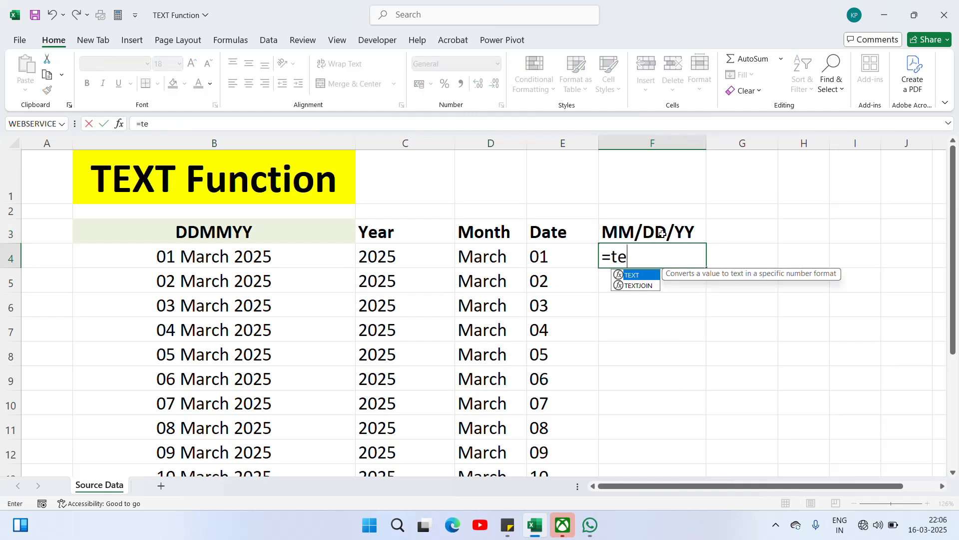
key("Tab")
key("Left")
key("Left")
key("Left")
key("Left")
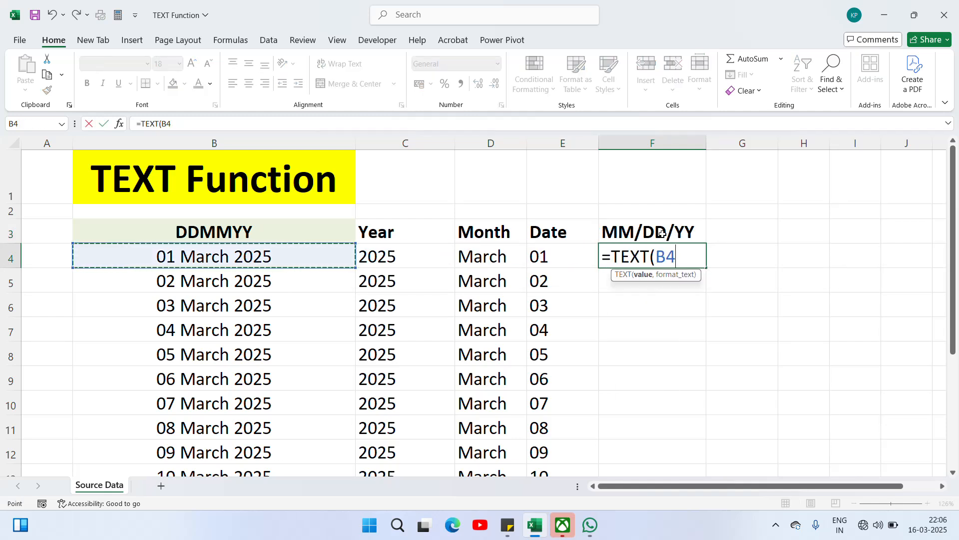
type(",\"")
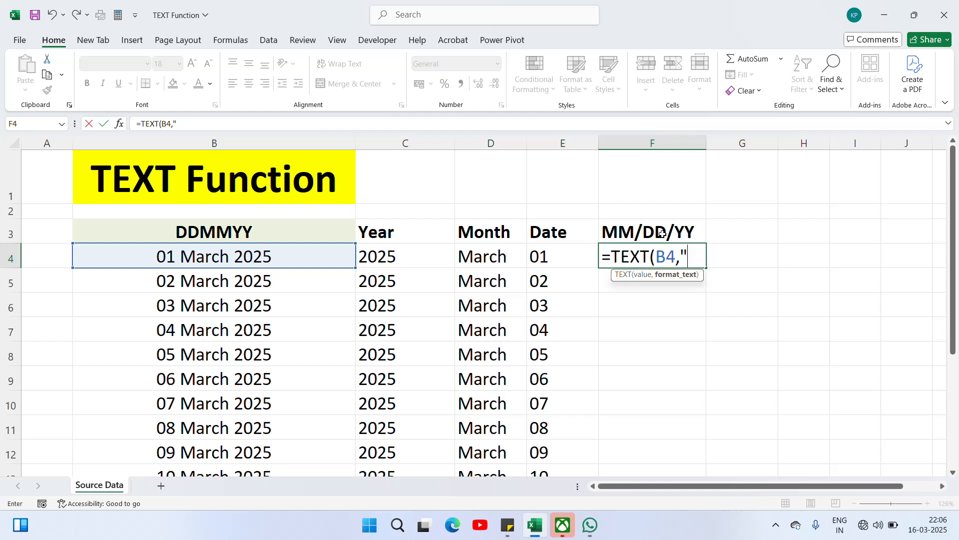
type("MM/")
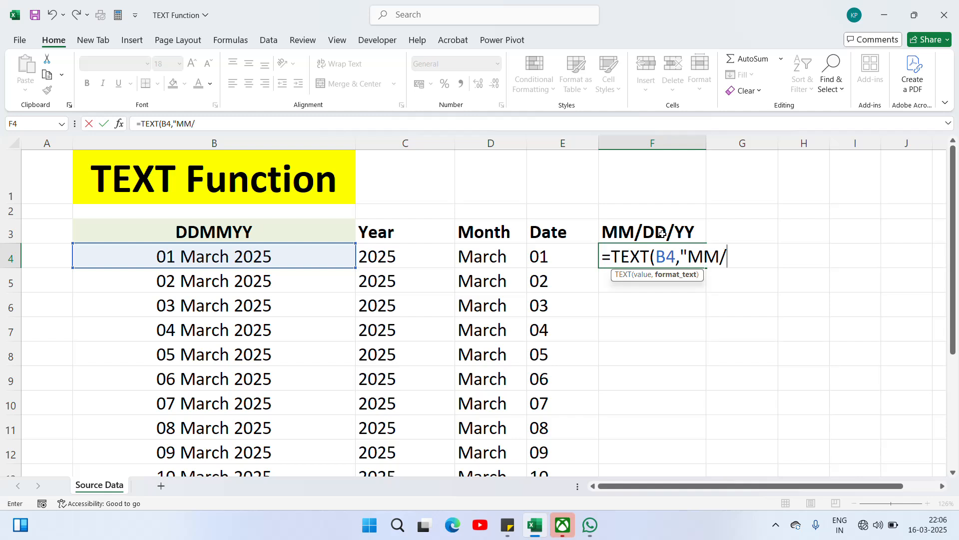
type("DD/YY")
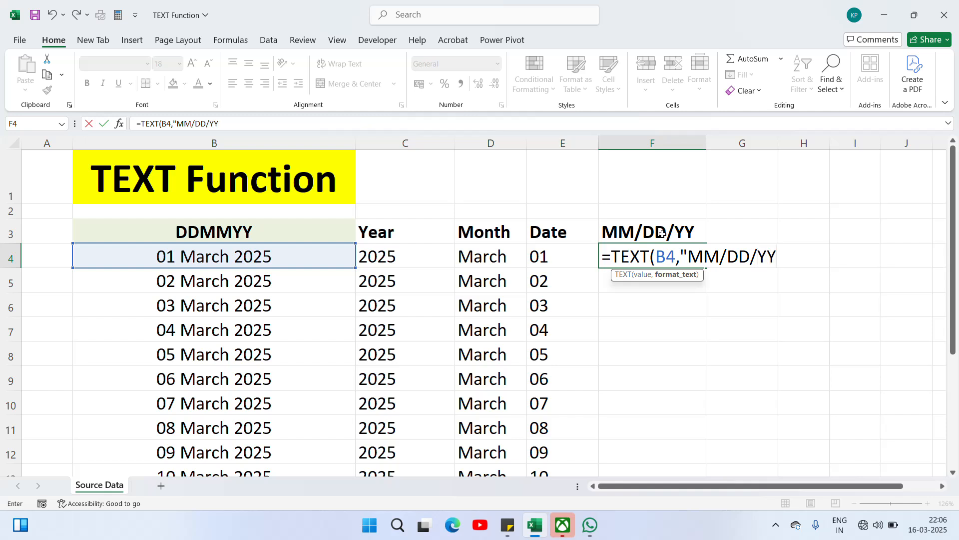
type("\")")
key("ctrl+Return")
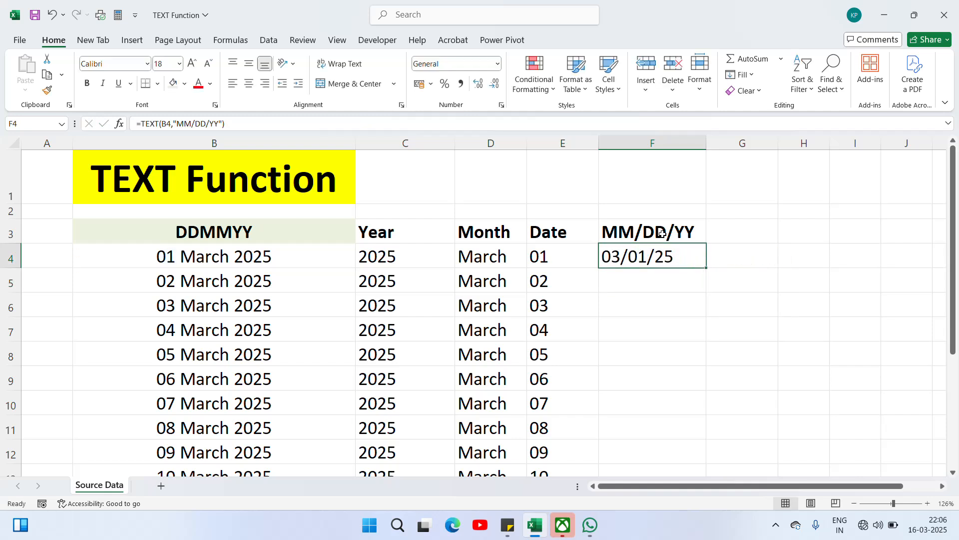
Copy the "MM/DD/YY" formula from F4 down through F13 and return to the column's header
key("ctrl+c")
key("Left")
key("ctrl+Down")
key("Right")
key("Up")
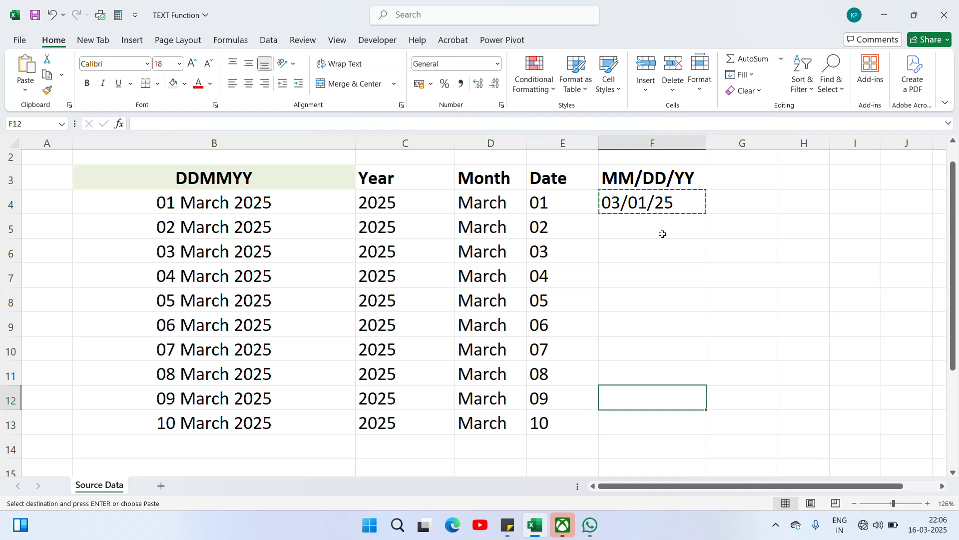
key("Down")
key("Up")
key("Down")
key("ctrl+shift+Up")
key("ctrl+v")
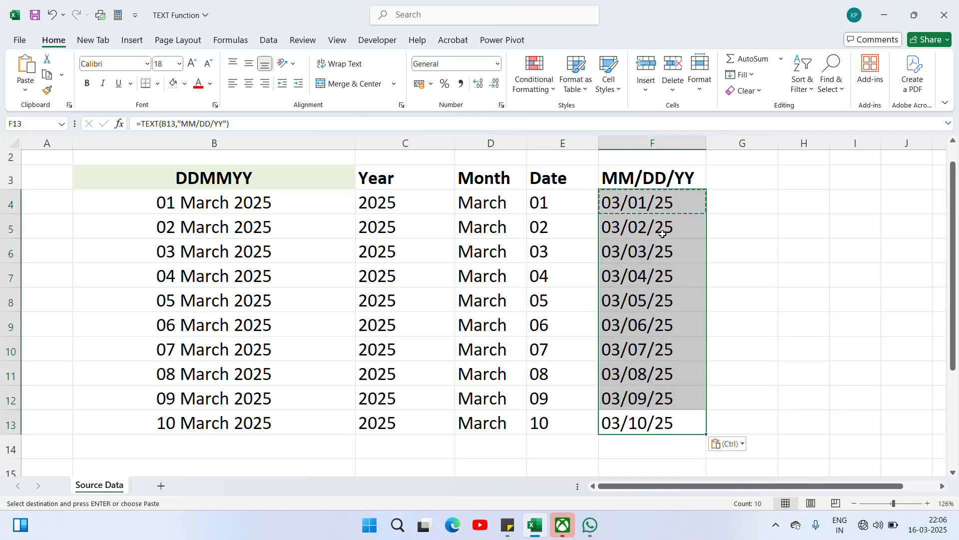
key("Escape")
key("ctrl+Up")
key("ctrl+Up")
key("Down")
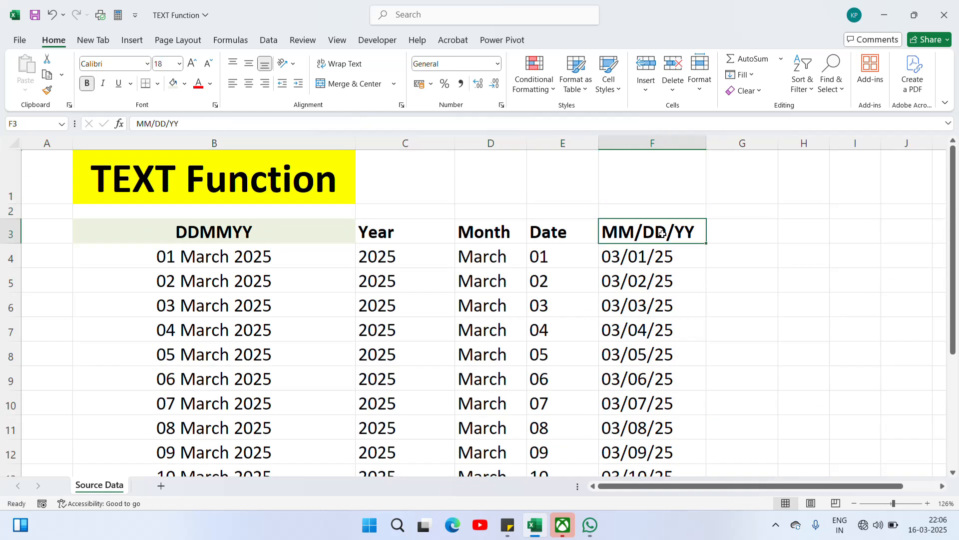
key("Down")
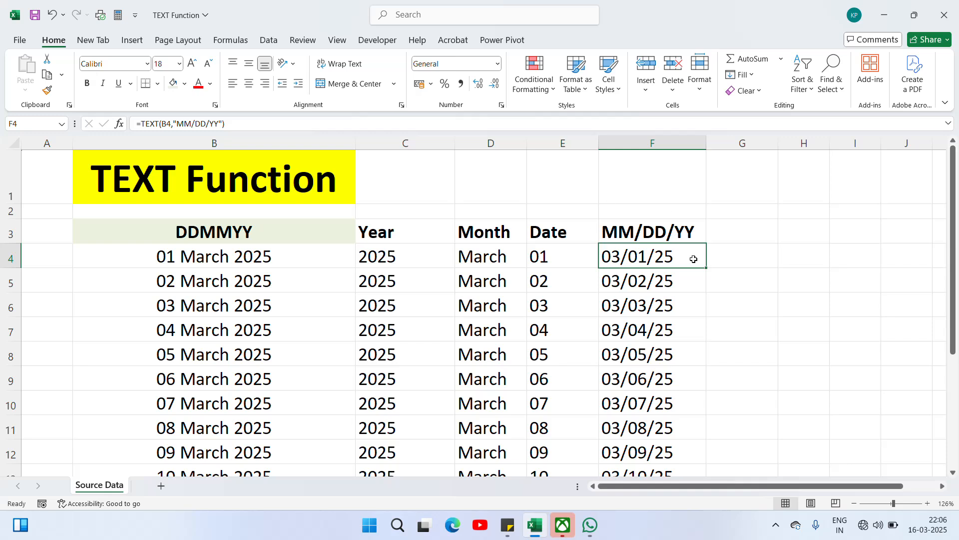
left_click(592, 237)
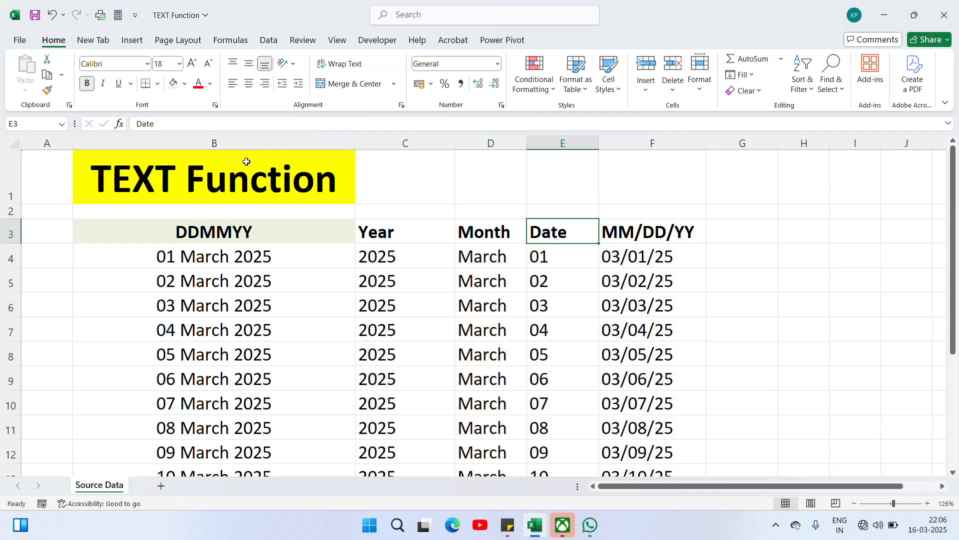
Merge and center the TEXT Function title across B1 through F1 so it spans the whole table
left_click(229, 172)
key("shift+Right")
key("shift+Right")
key("shift+Right")
key("shift+Right")
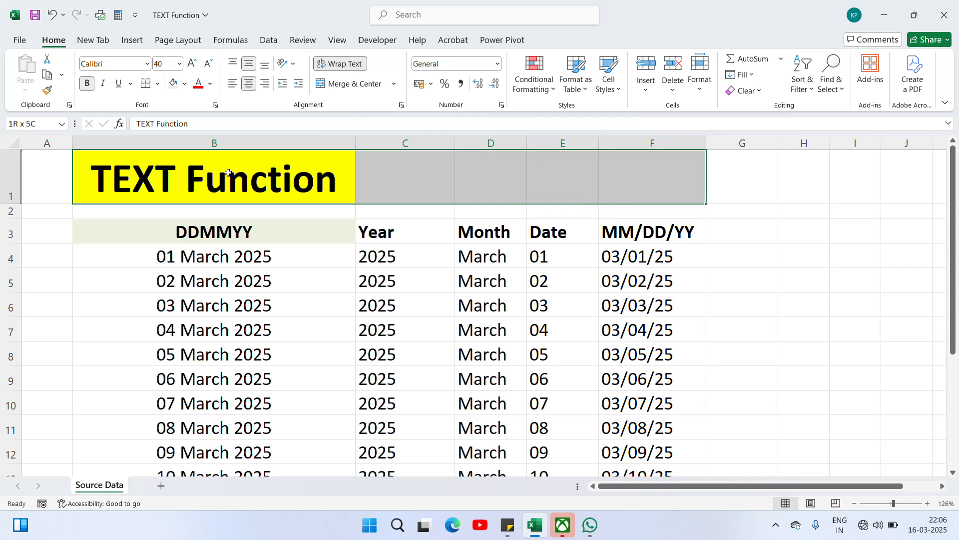
left_click(353, 83)
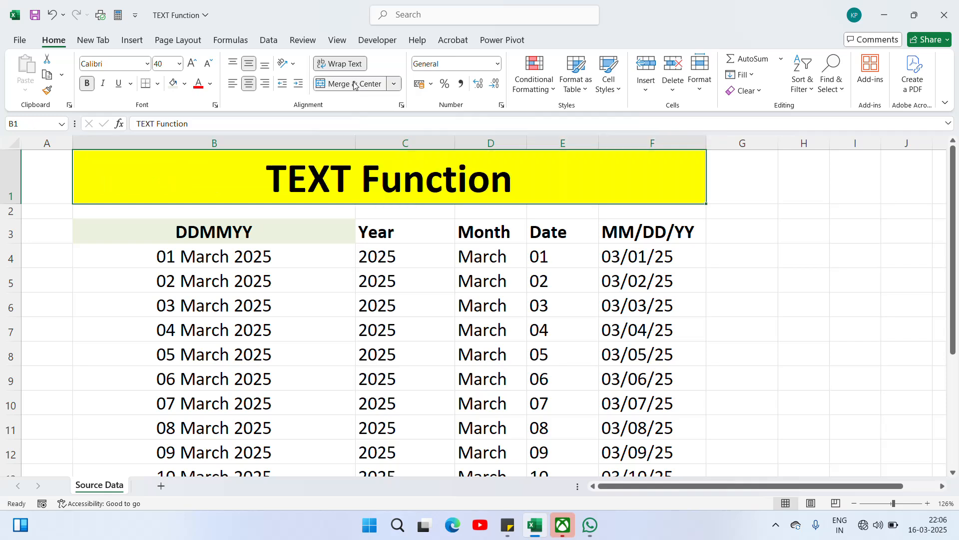
Apply borders to all cells of the date table from B3 through F13, including the header row
left_click(260, 225)
key("Right")
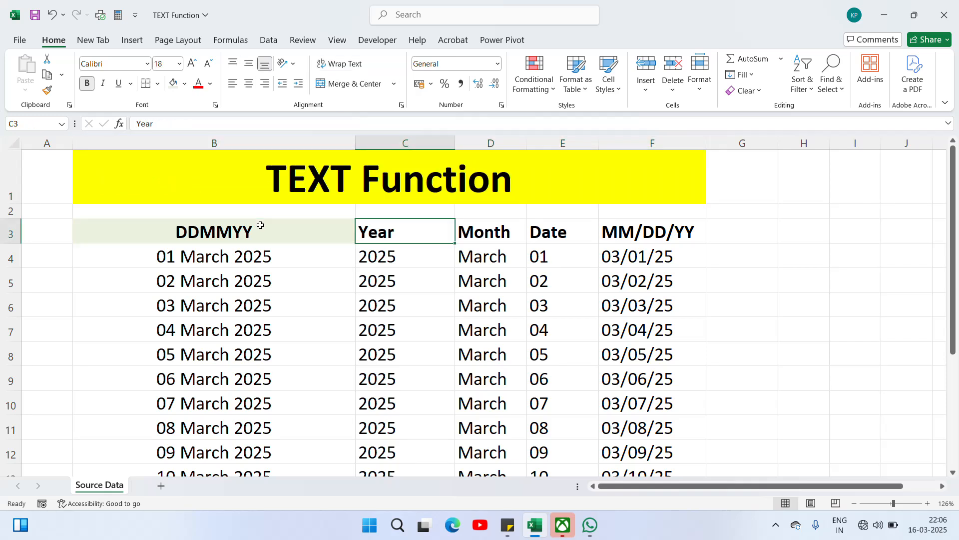
key("Left")
key("shift+Right")
key("shift+Right")
key("shift+Right")
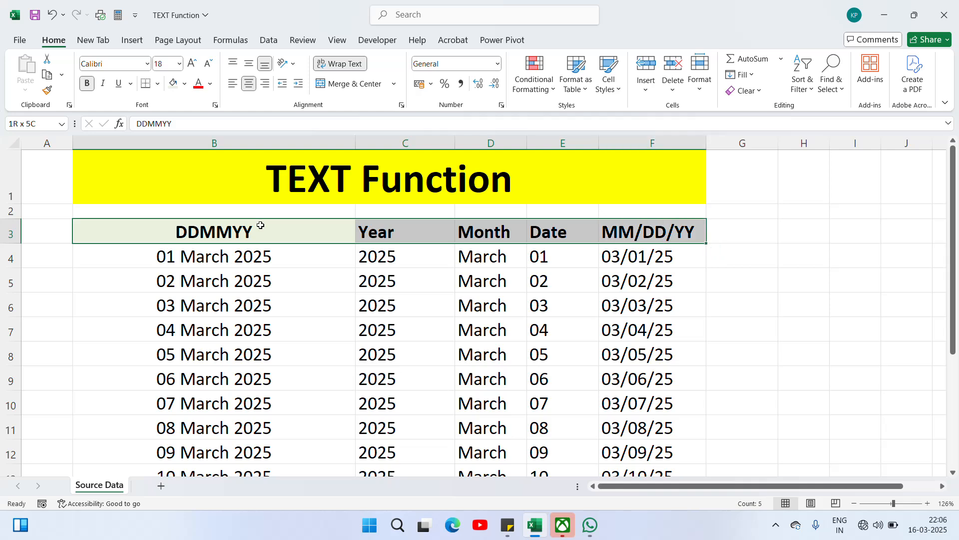
key("ctrl+shift+Down")
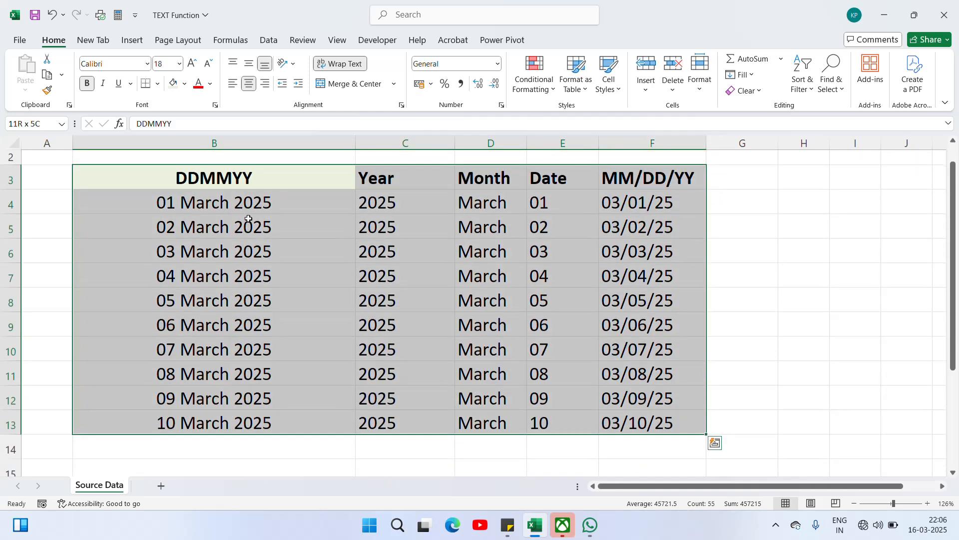
left_click(158, 85)
left_click(148, 210)
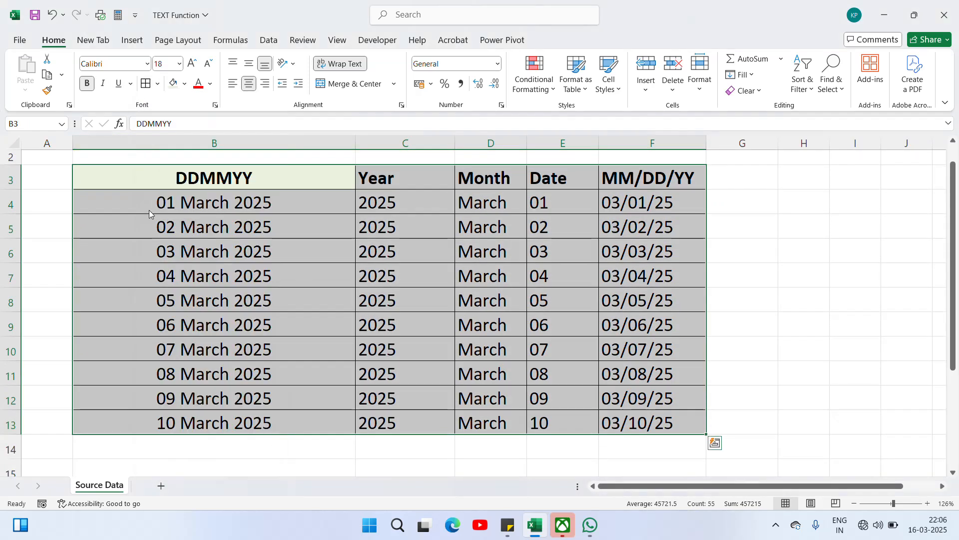
left_click(387, 242)
key("Up")
key("Up")
key("Up")
key("Up")
key("Up")
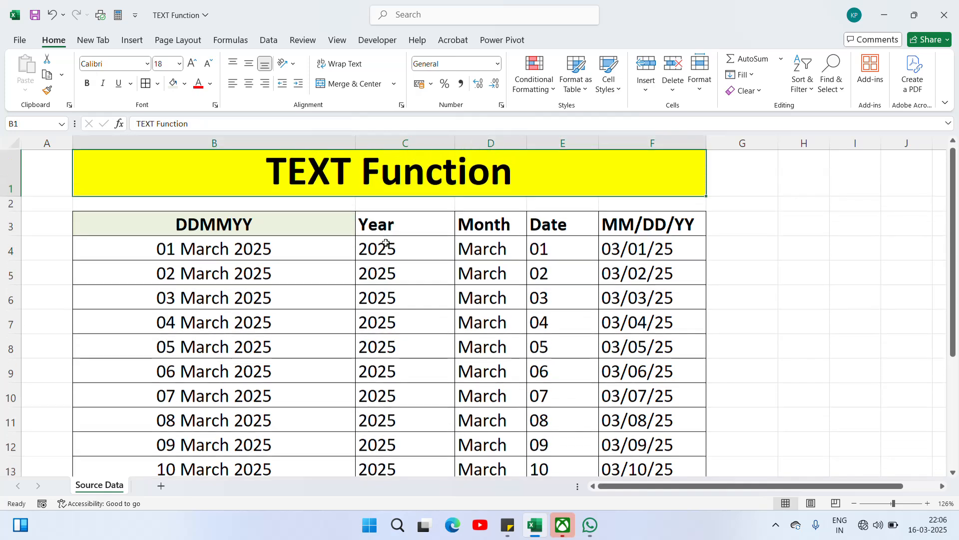
key("Down")
key("Down")
key("Down")
key("Up")
key("Right")
key("Right")
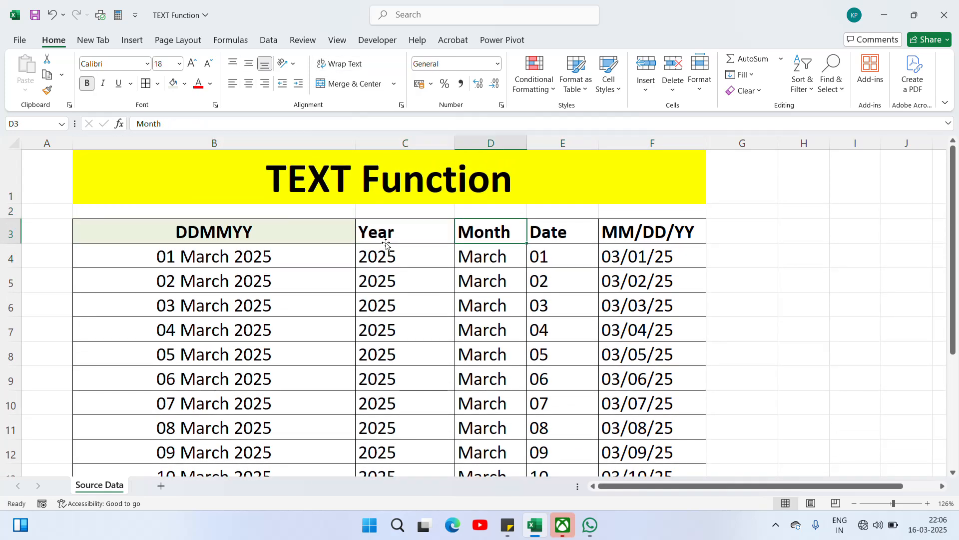
key("Left")
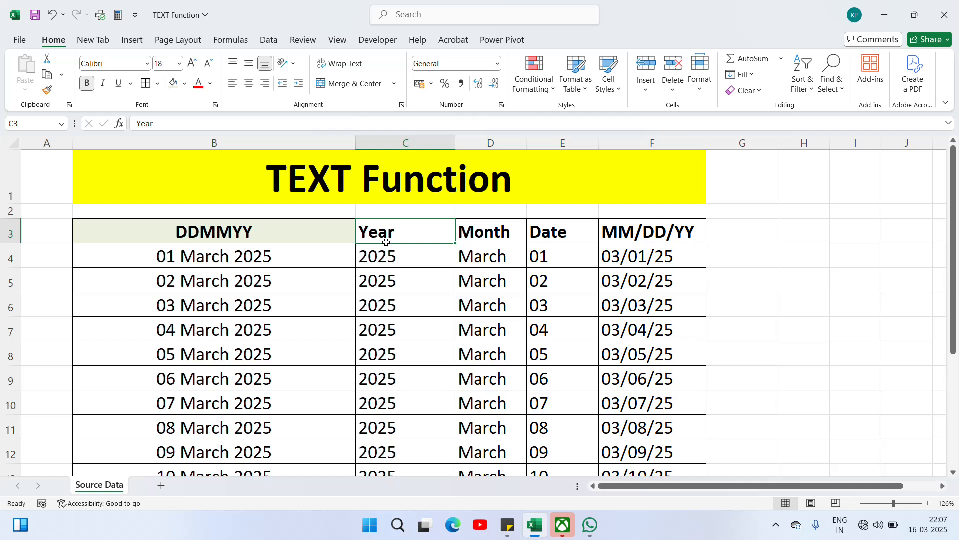
left_click(322, 189)
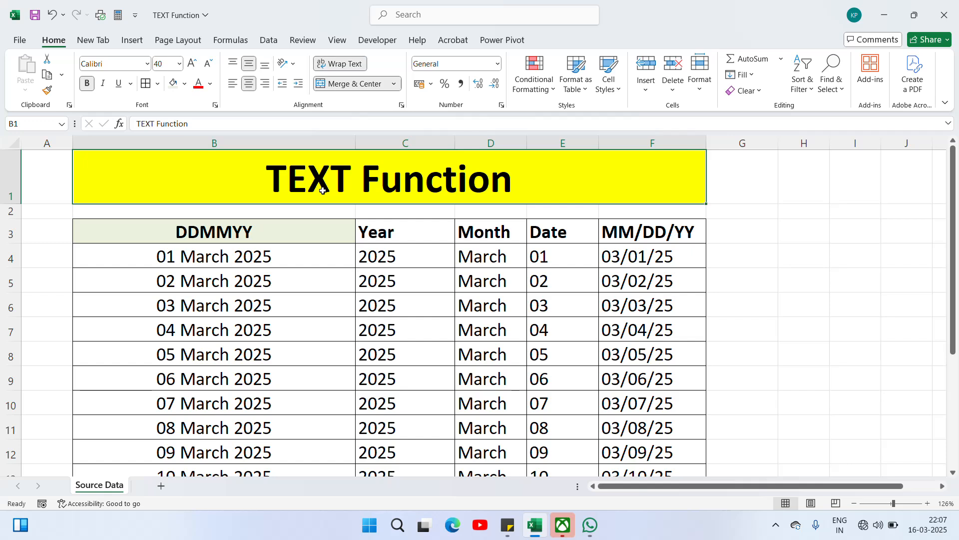
left_click(301, 266)
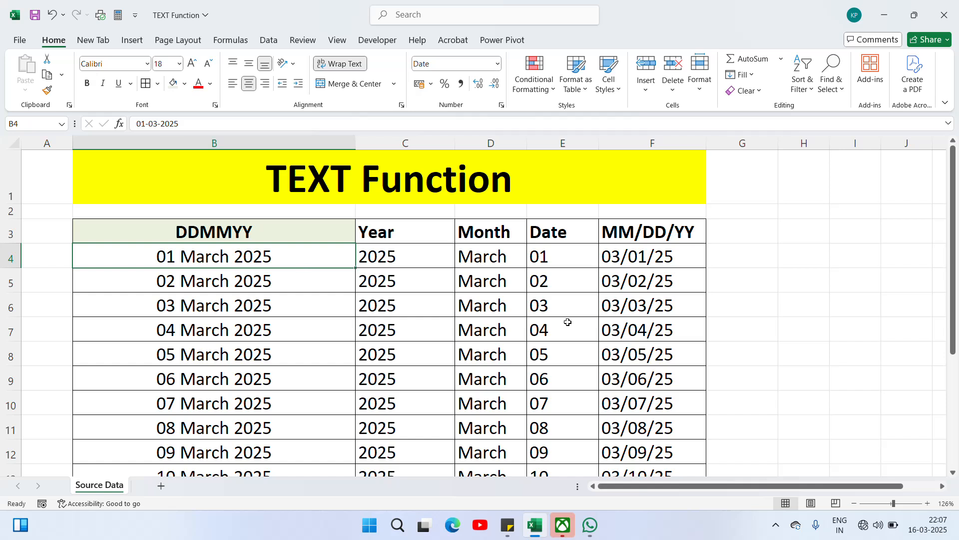
left_click(777, 524)
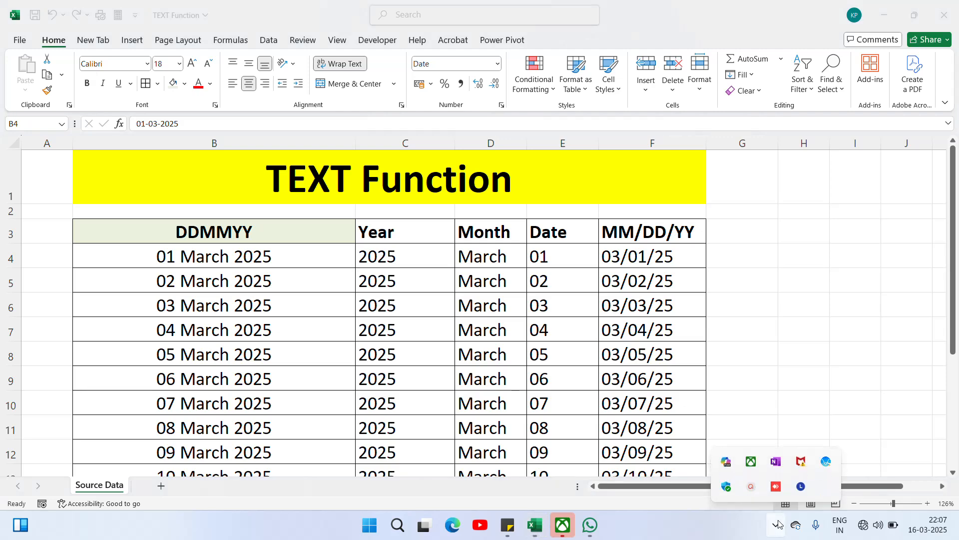
left_click(751, 487)
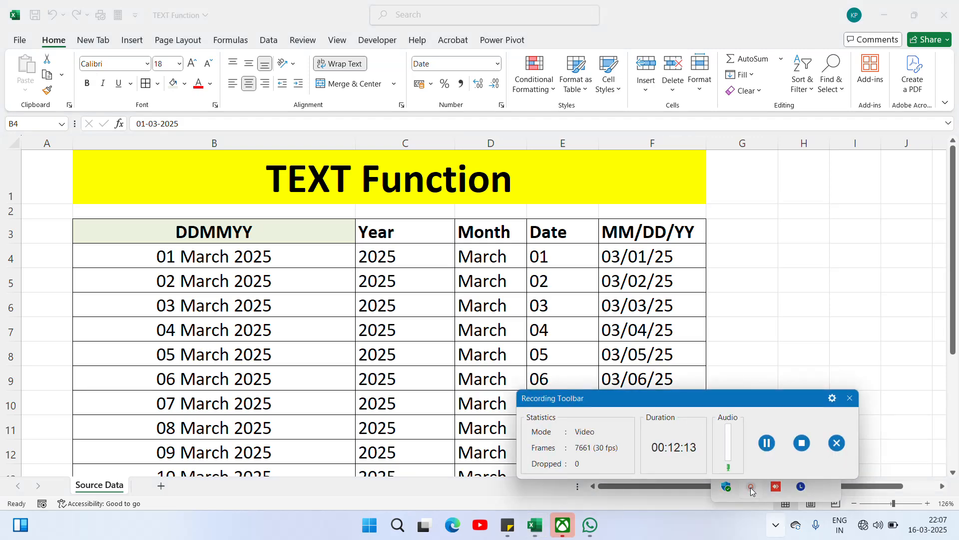
left_click(802, 443)
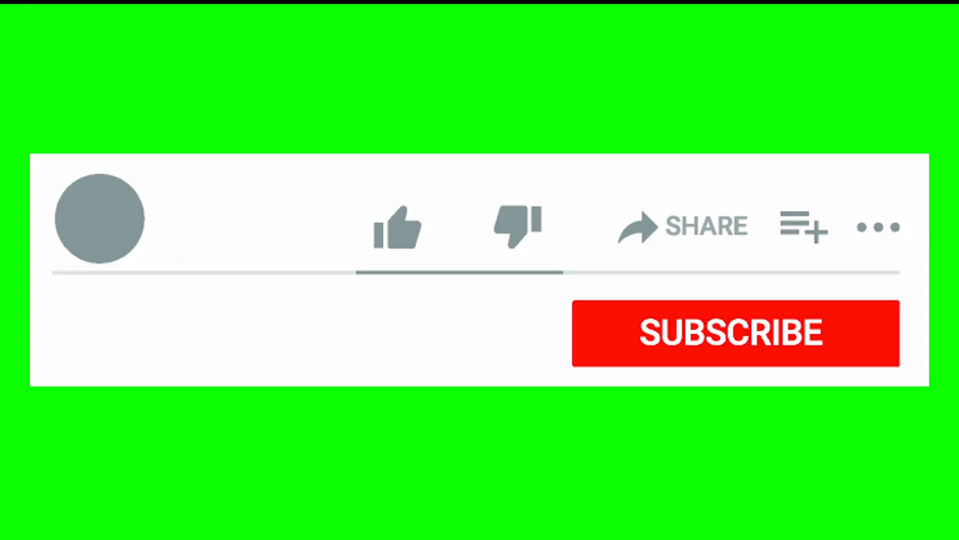